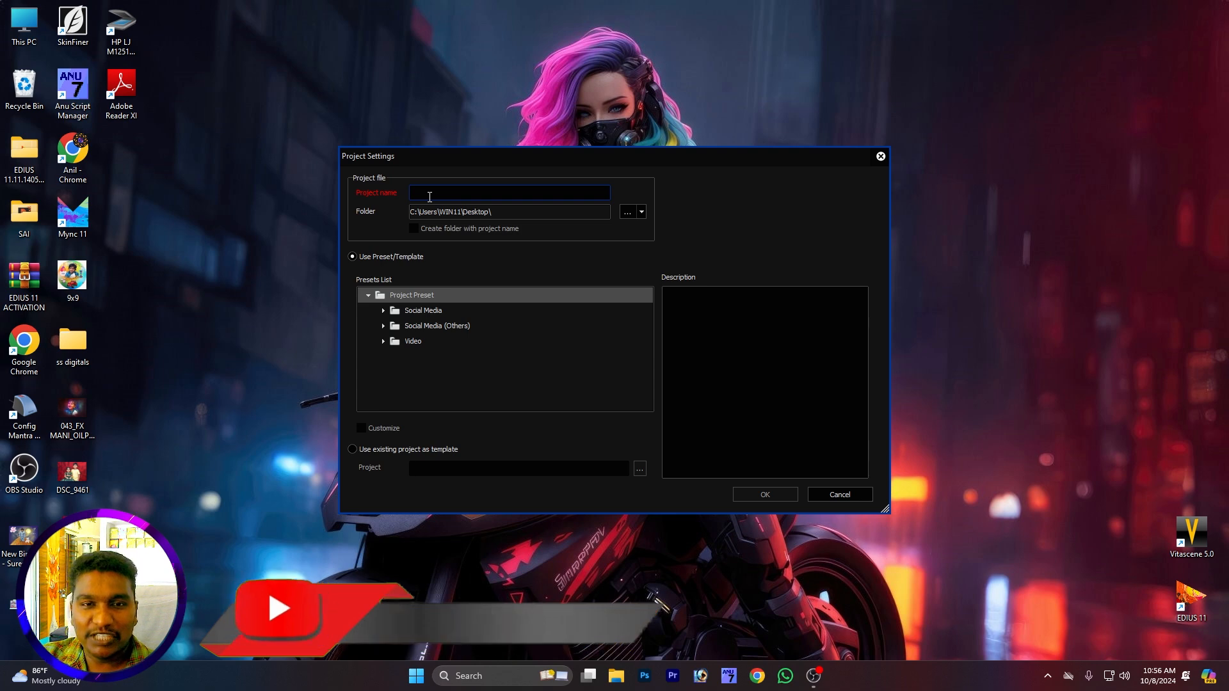
- Create a project named "ss digitals" in its own folder using the HD 1920x1080 25p video preset
{"action": "type", "text": "ss "}
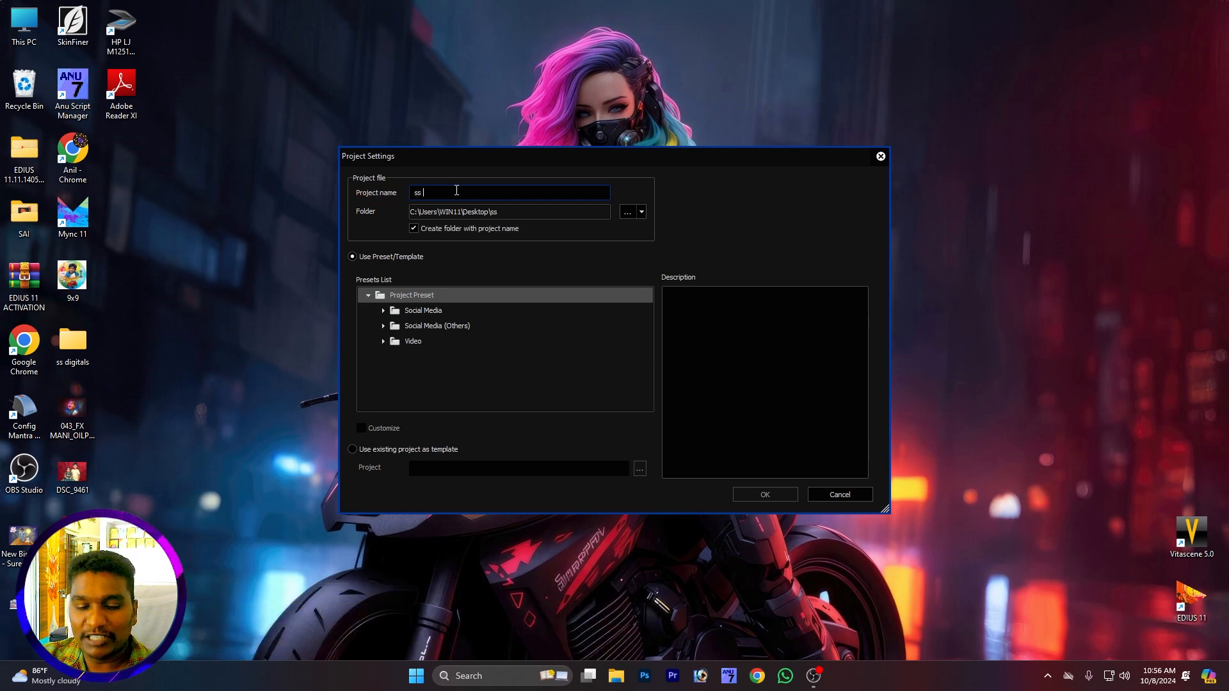
{"action": "type", "text": "digi"}
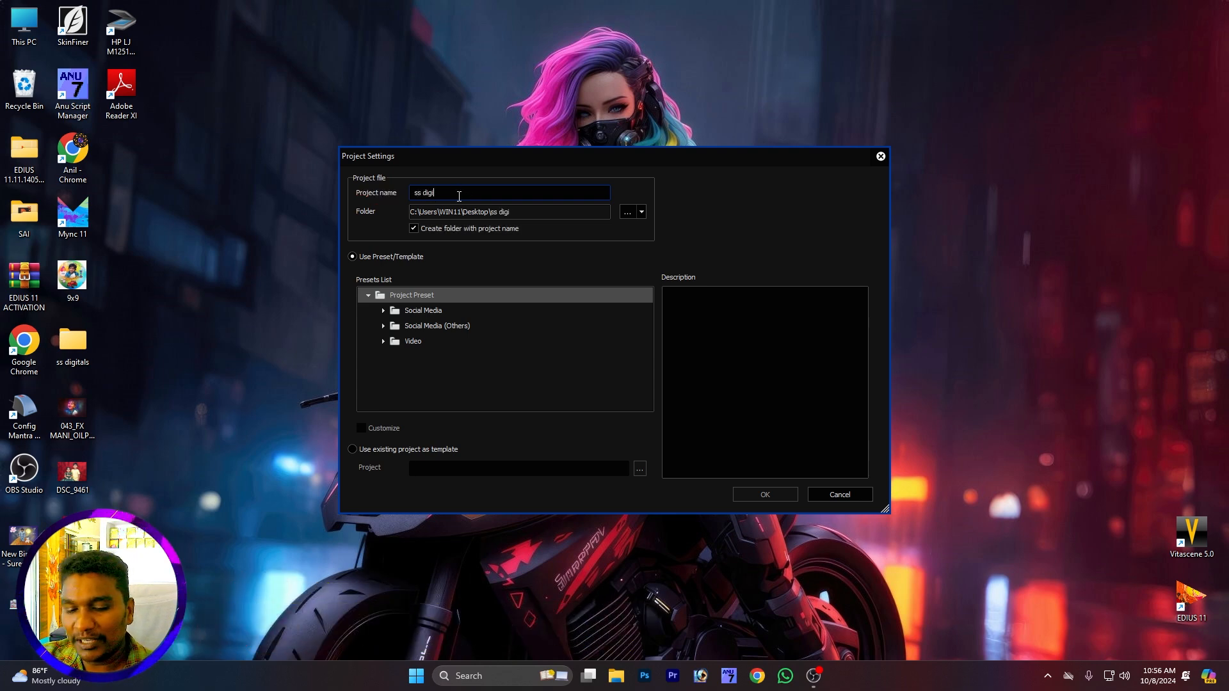
{"action": "type", "text": "tals"}
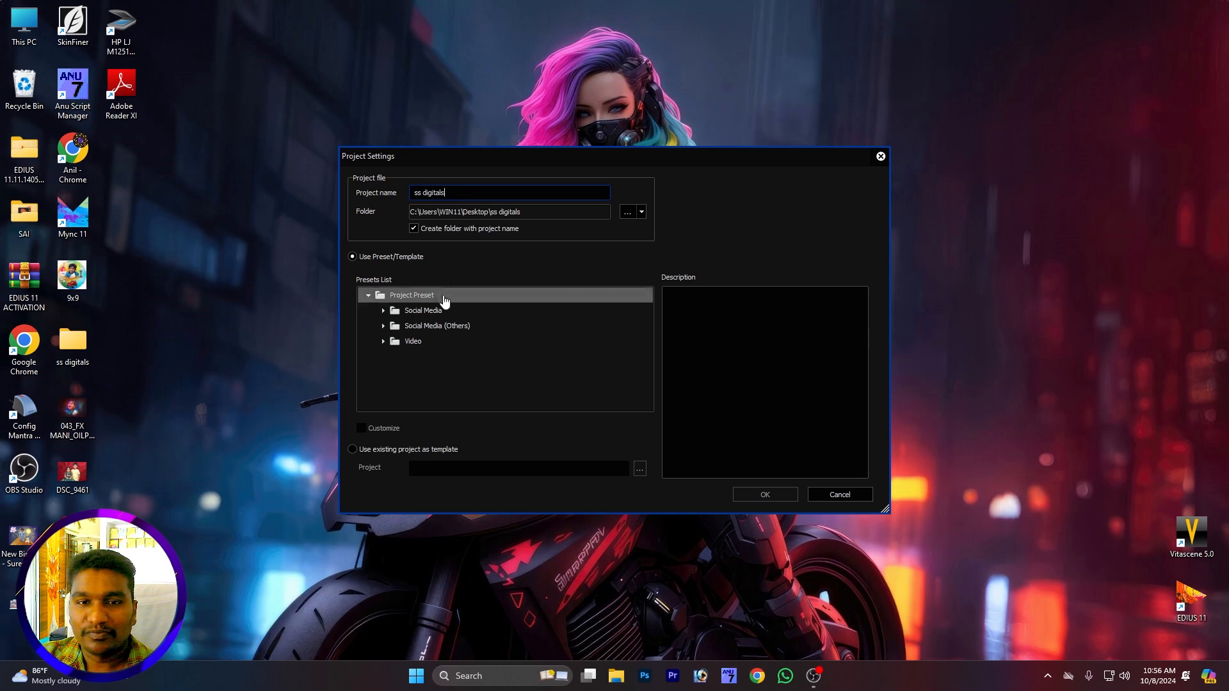
{"action": "left_click", "coordinate": [383, 341]}
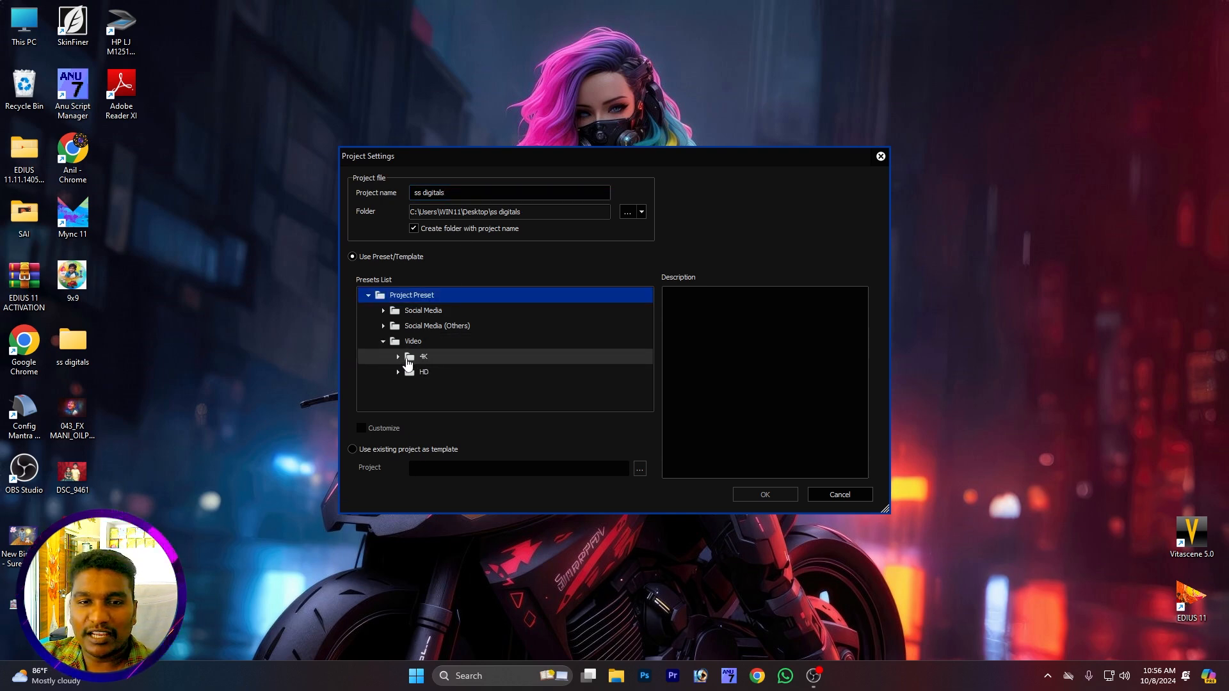
{"action": "left_click", "coordinate": [398, 357]}
{"action": "left_click", "coordinate": [398, 403]}
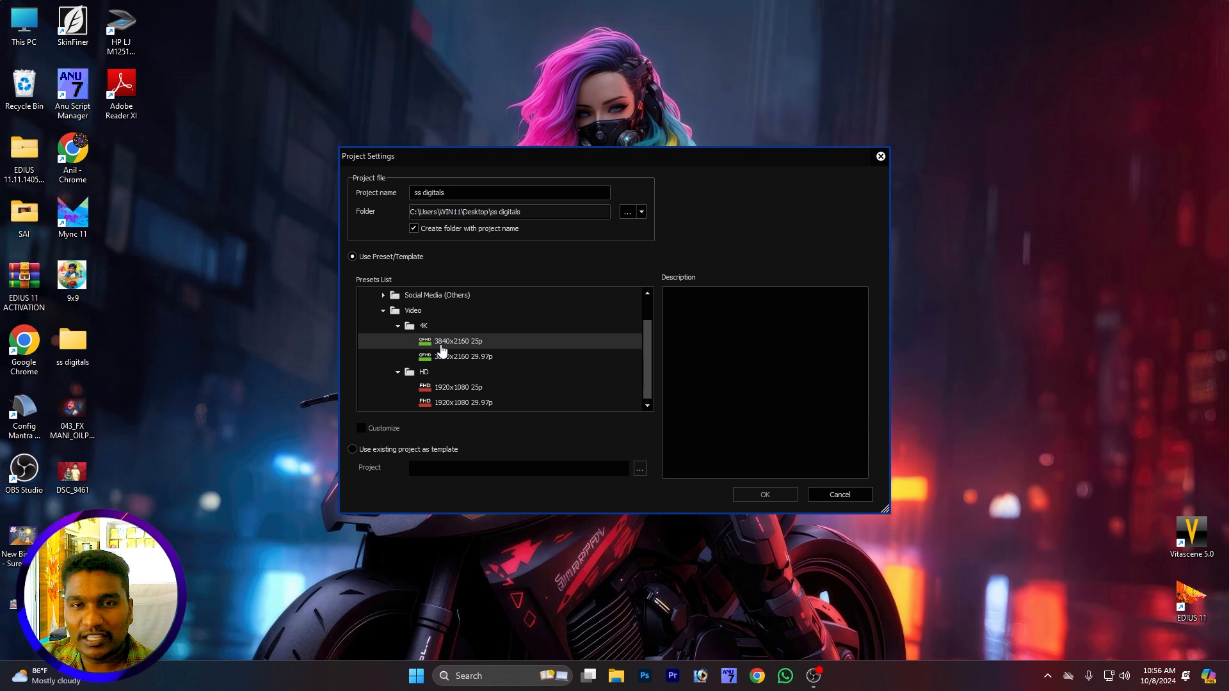
{"action": "left_click", "coordinate": [456, 388]}
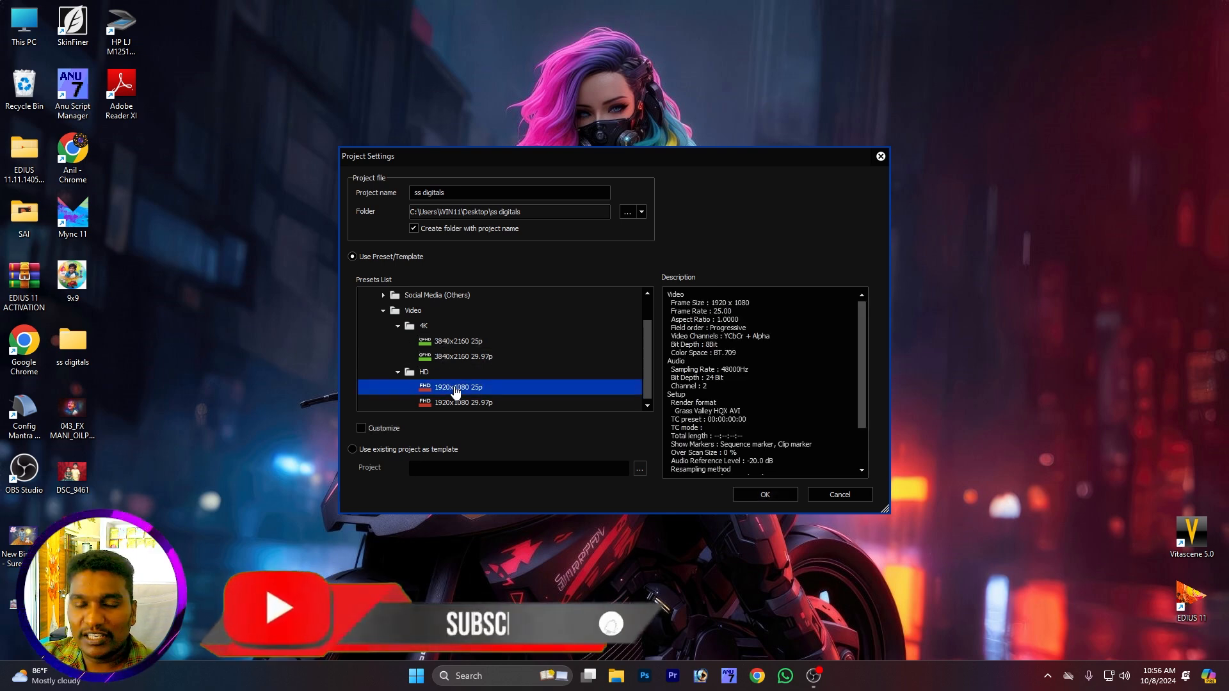
{"action": "left_click", "coordinate": [772, 494]}
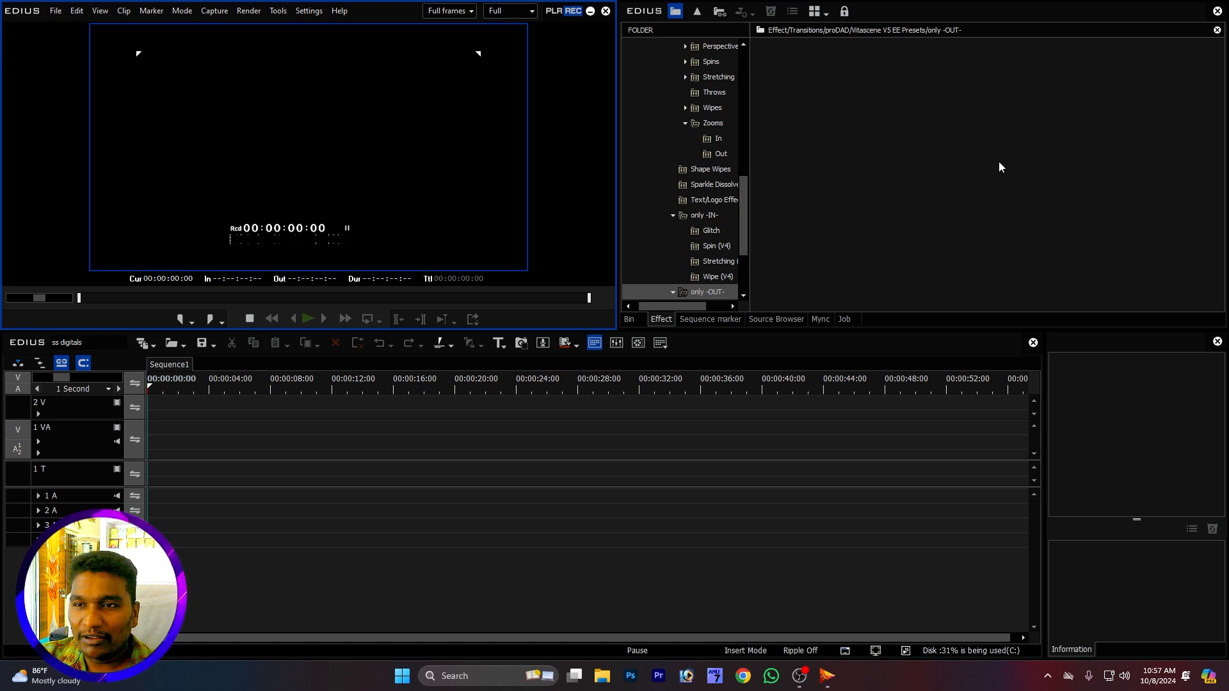
- Show the project's bin and open the User Settings
{"action": "left_click", "coordinate": [629, 318]}
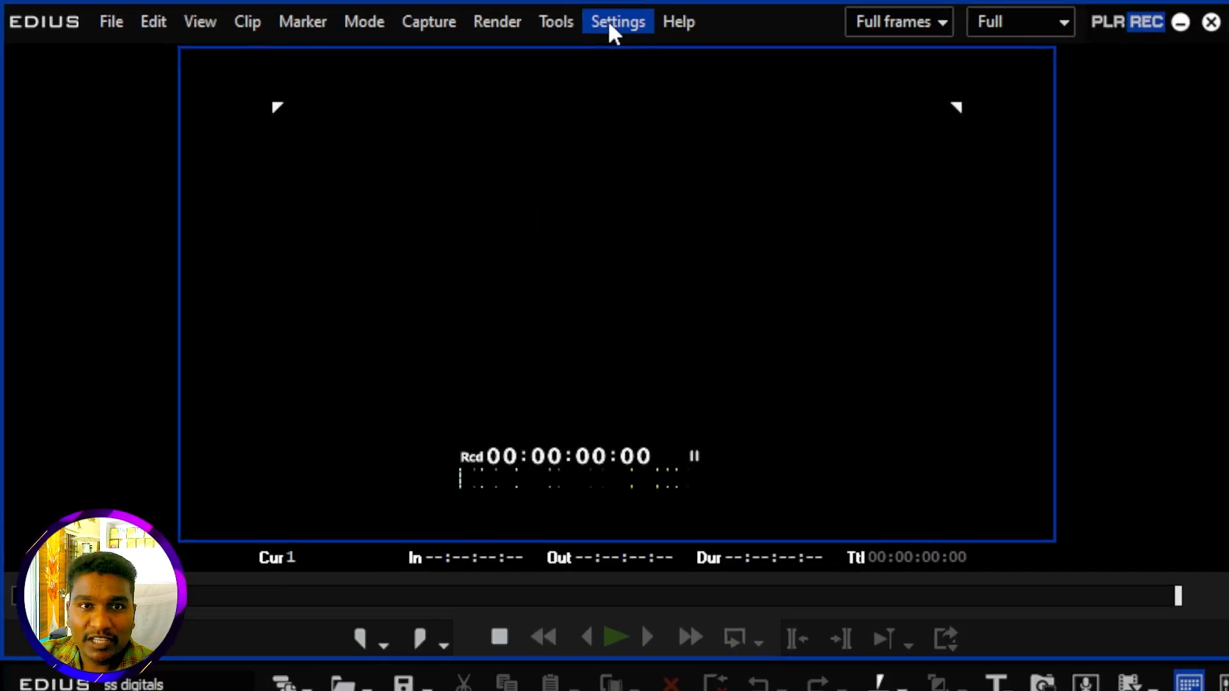
{"action": "left_click", "coordinate": [306, 11]}
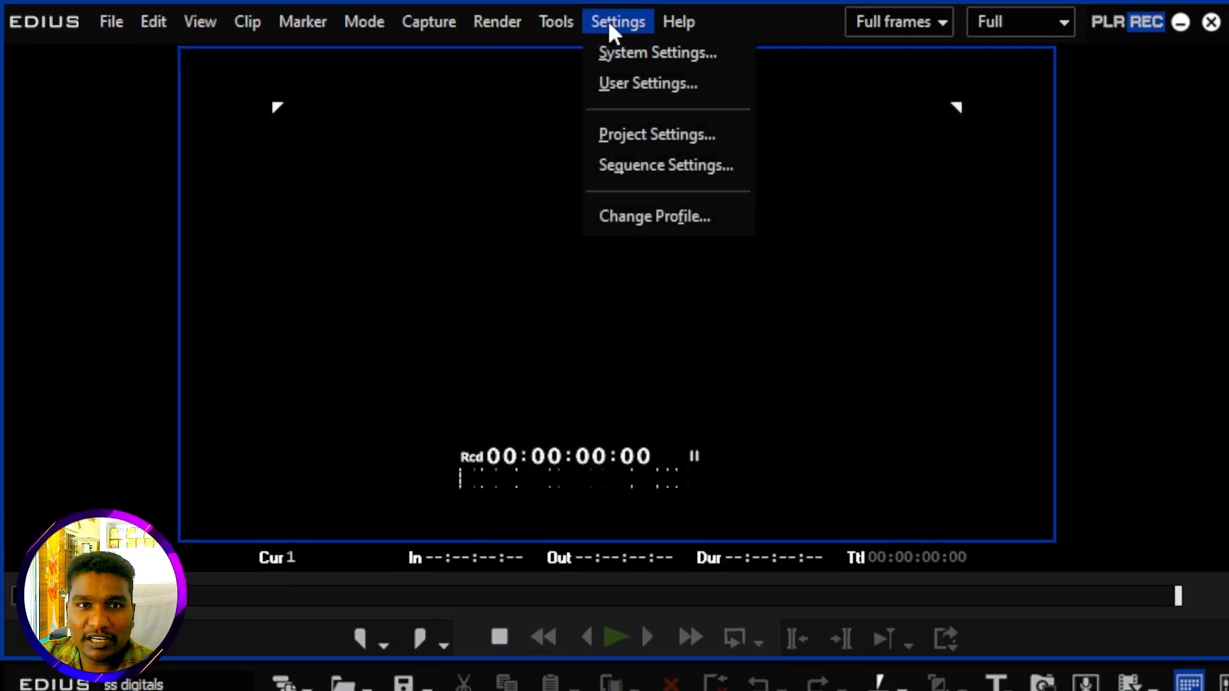
{"action": "left_click", "coordinate": [634, 90]}
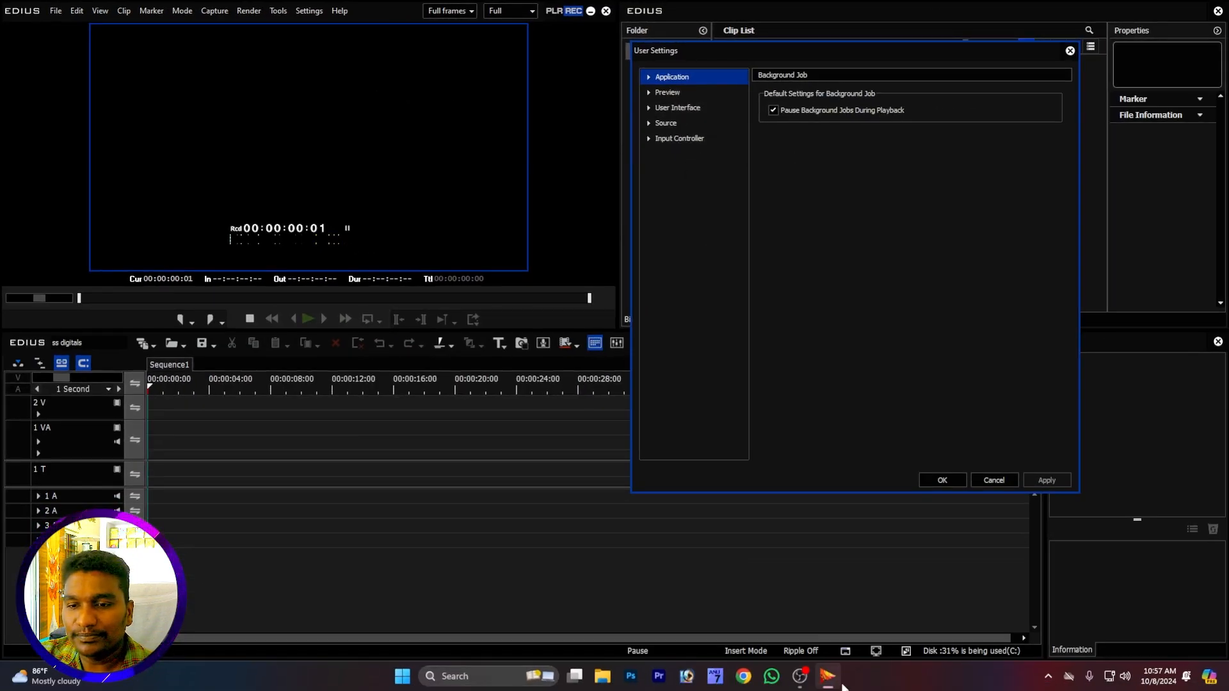
{"action": "left_click", "coordinate": [800, 688]}
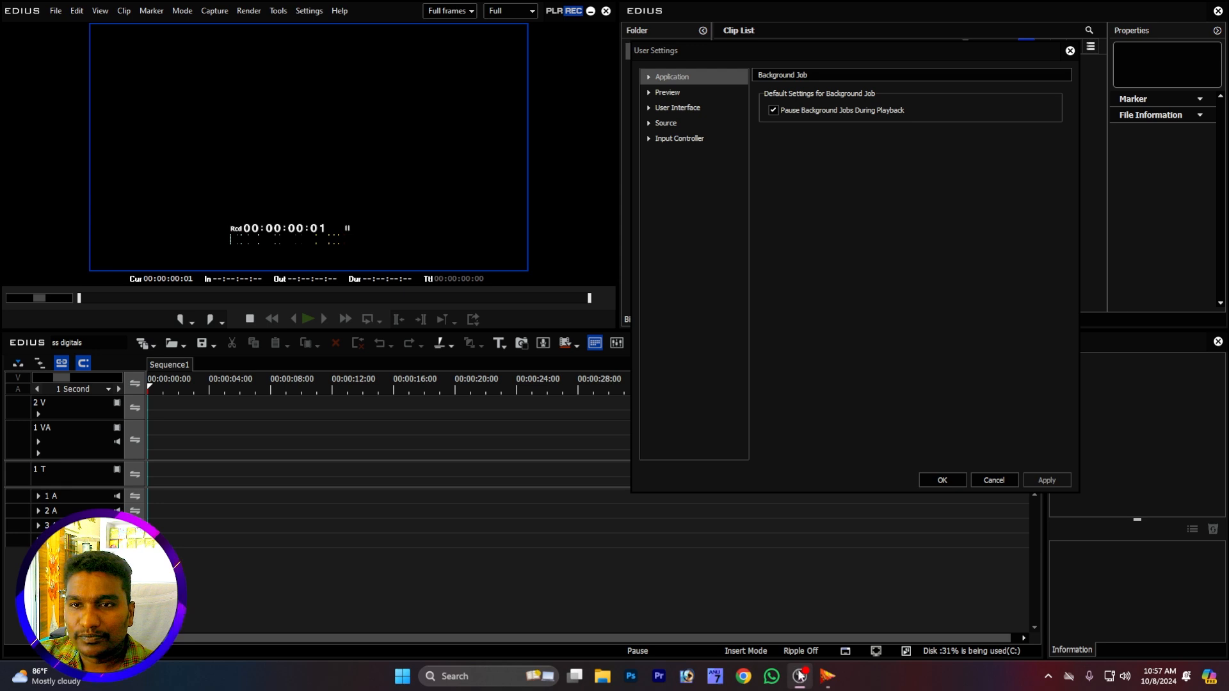
{"action": "left_click", "coordinate": [800, 676]}
- In the preview's On Screen Display settings, turn off Sequence Timecode for normal edit and the level meter, and apply the changes
{"action": "left_click", "coordinate": [650, 92]}
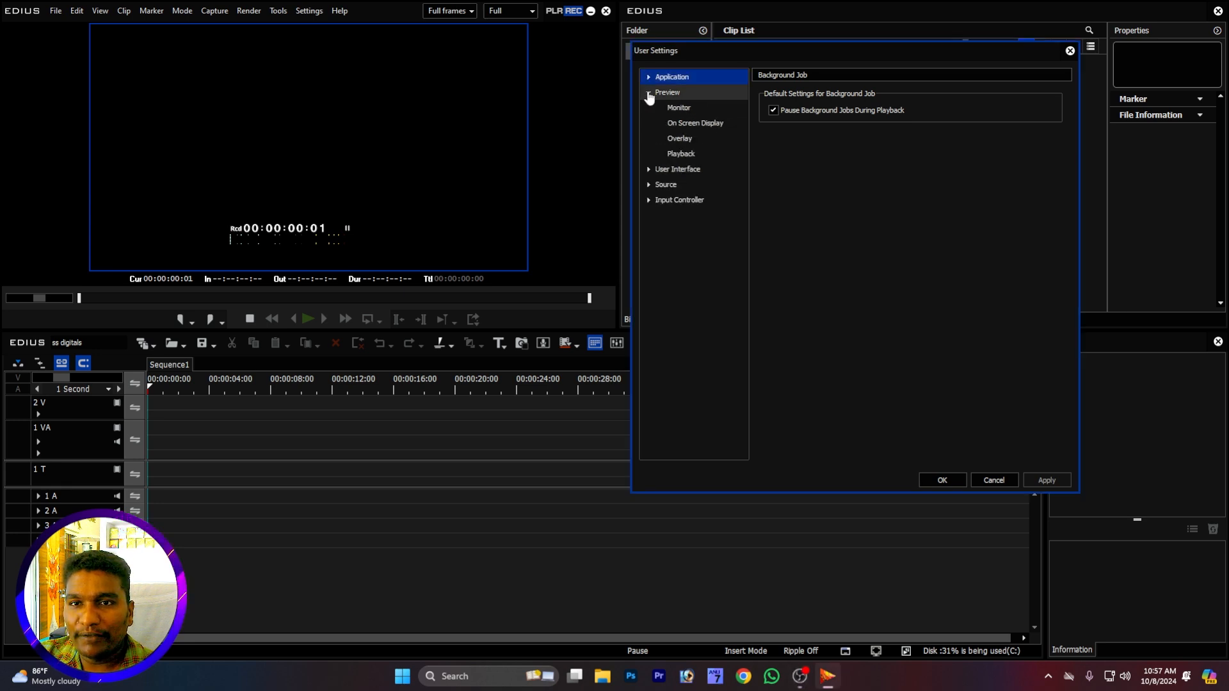
{"action": "left_click", "coordinate": [690, 123]}
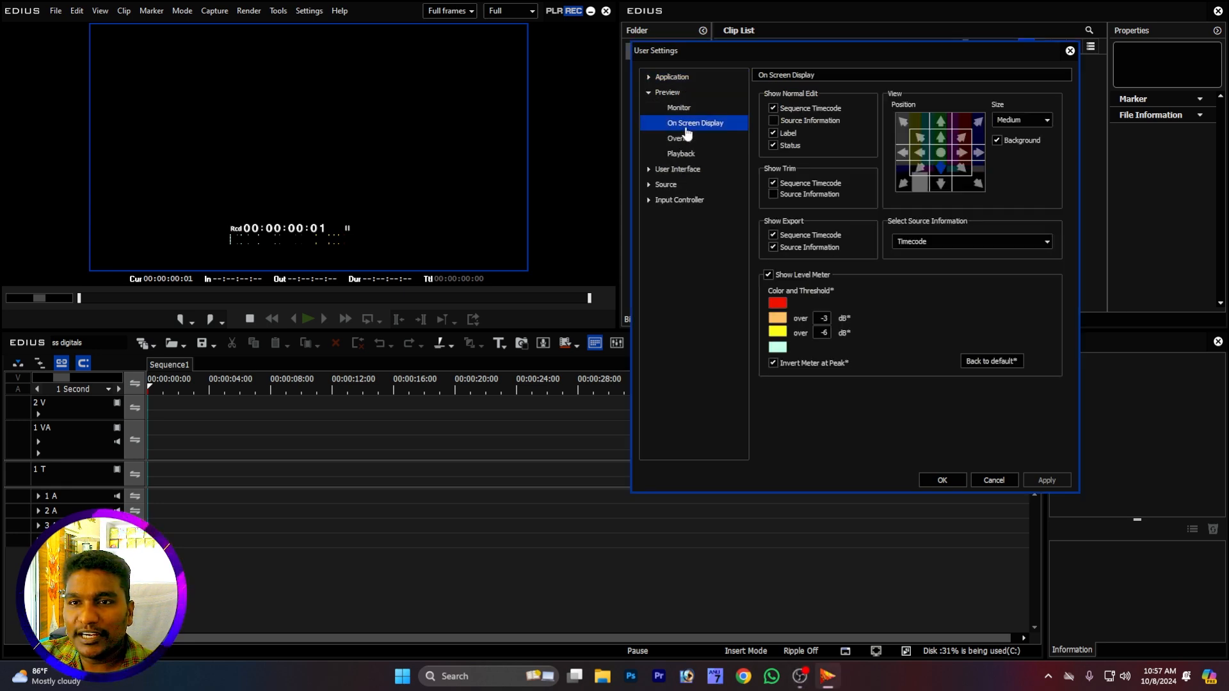
{"action": "left_click", "coordinate": [774, 108]}
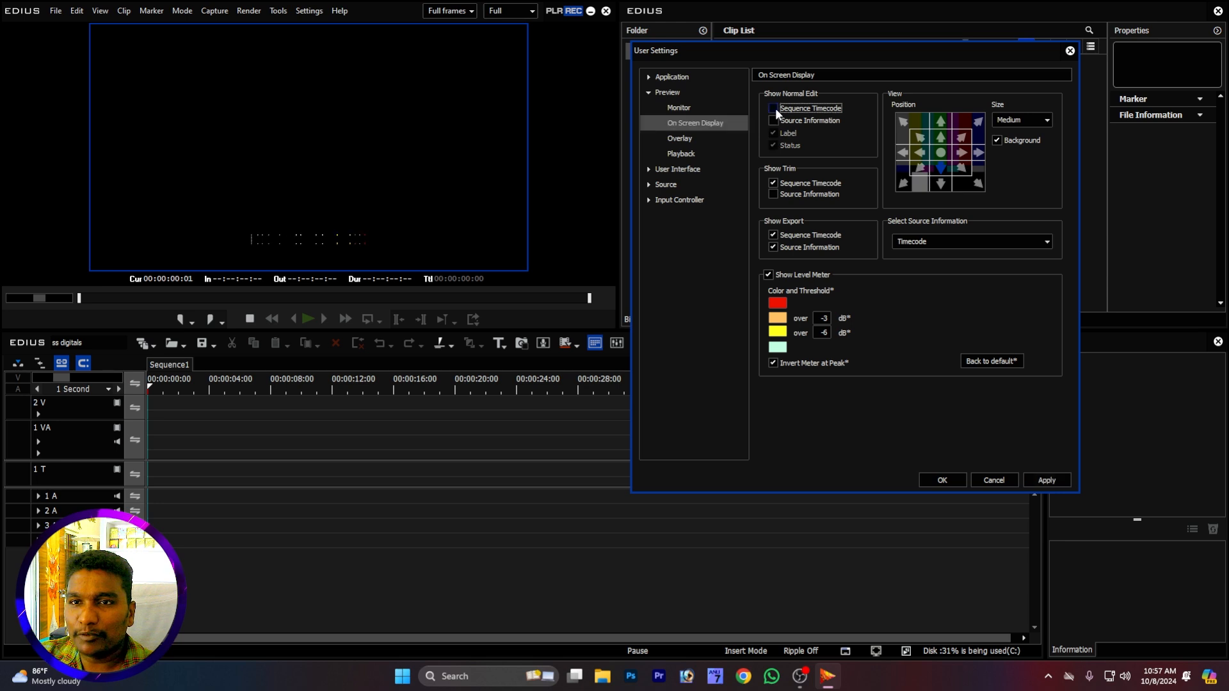
{"action": "left_click", "coordinate": [768, 274]}
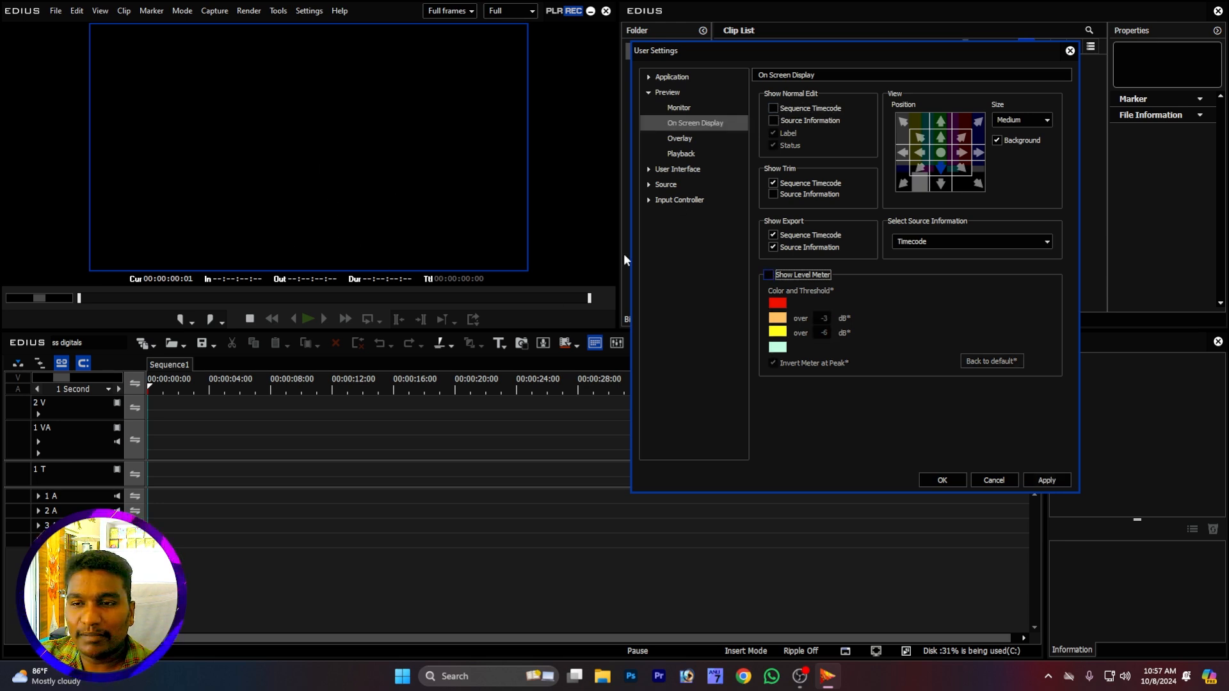
{"action": "left_click", "coordinate": [1046, 479]}
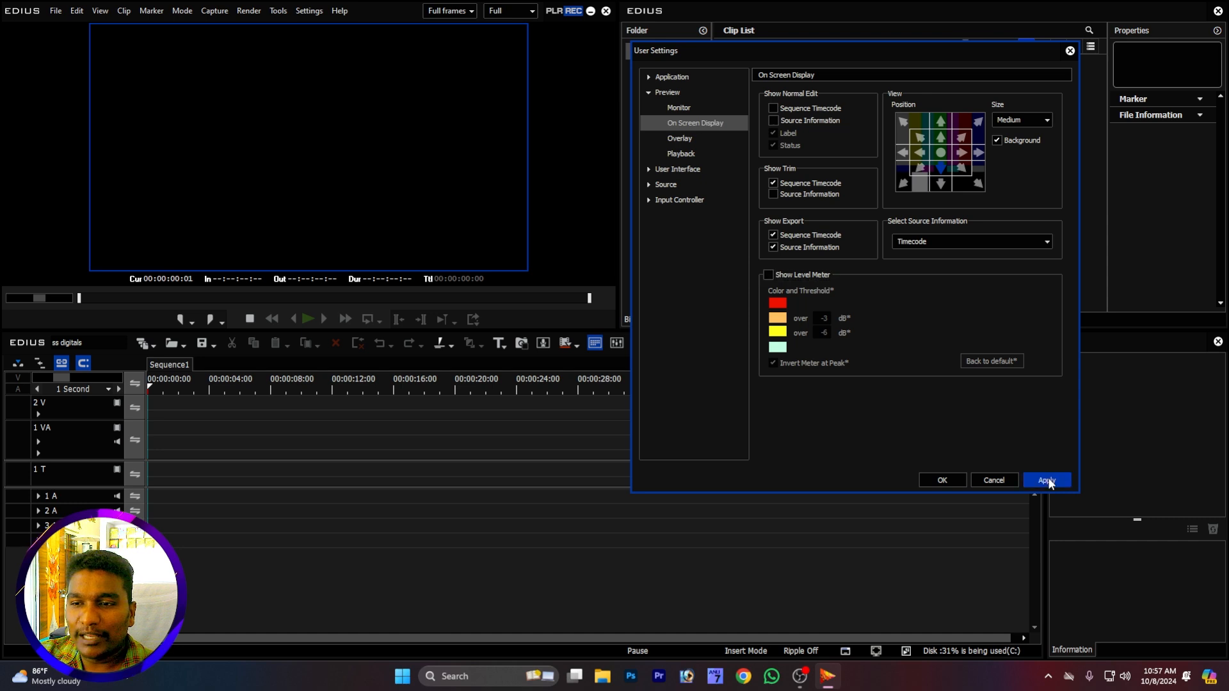
{"action": "left_click", "coordinate": [943, 480]}
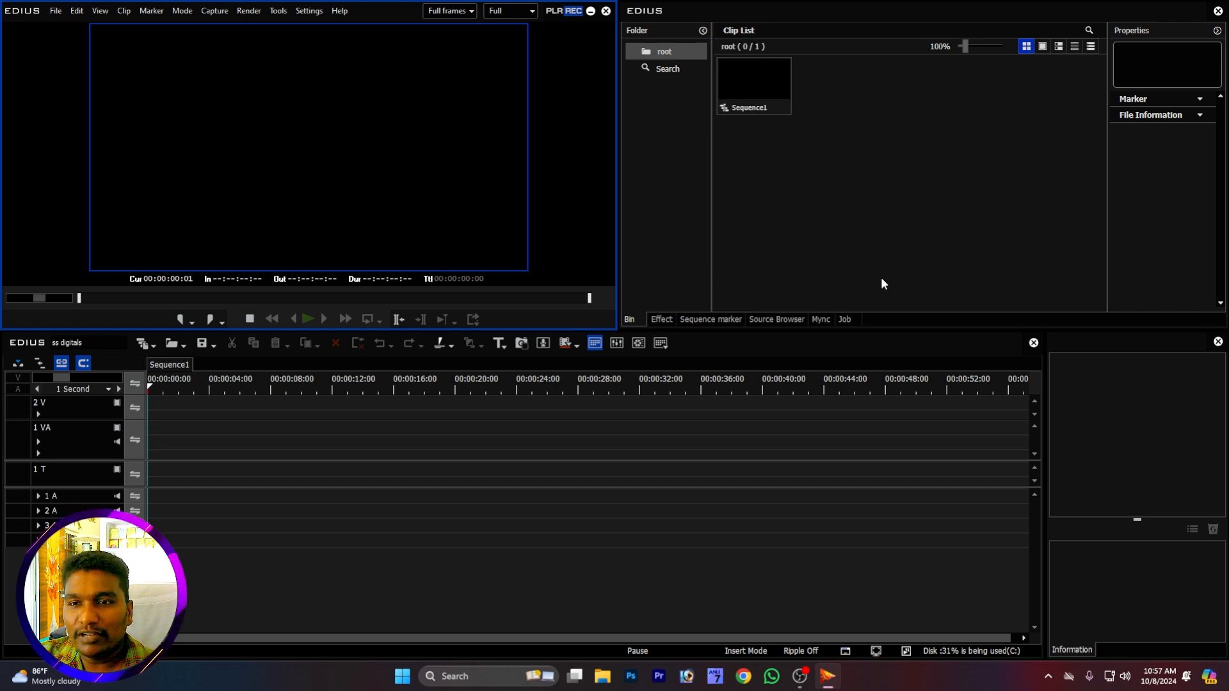
- Move the playhead of Sequence1 to timecode 00:00:00:11
{"action": "left_click", "coordinate": [635, 319]}
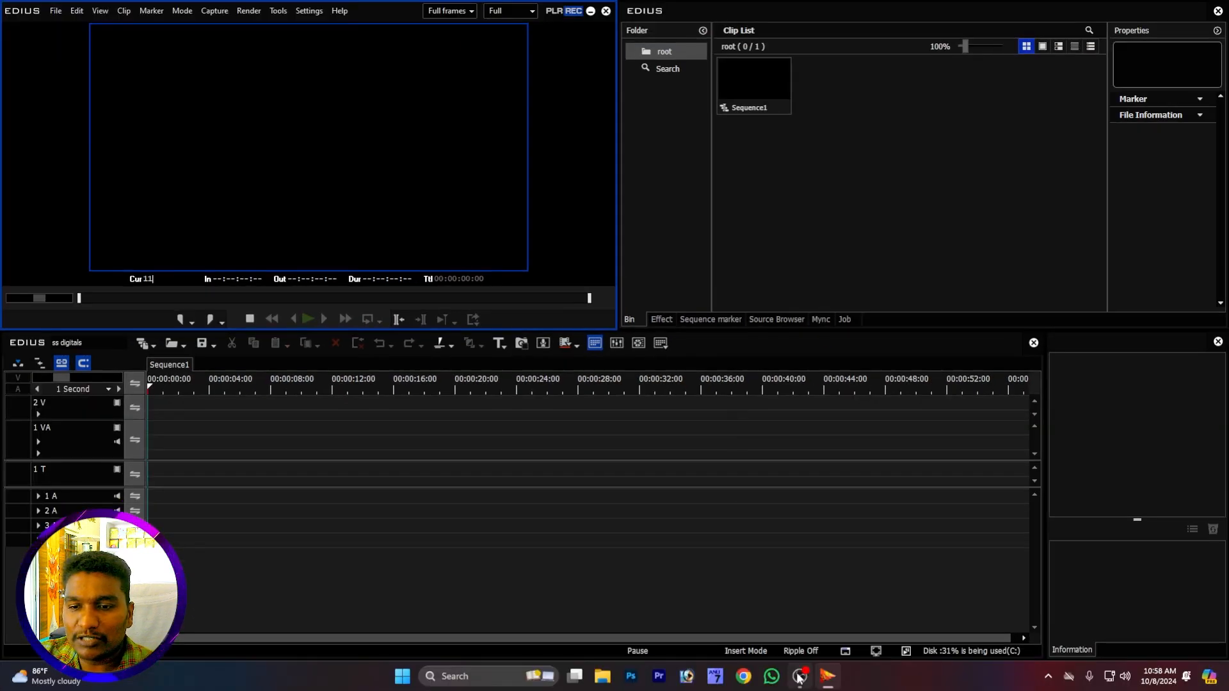
{"action": "type", "text": "11"}
{"action": "key", "text": "Return"}
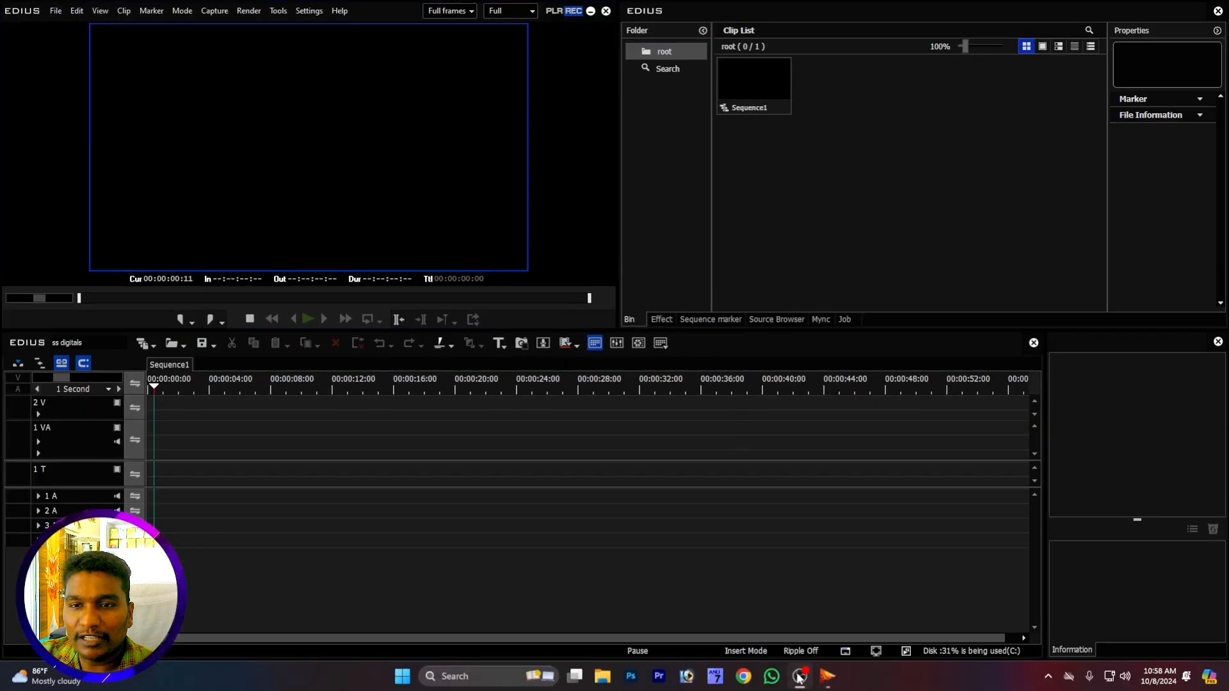
{"action": "left_click", "coordinate": [799, 677]}
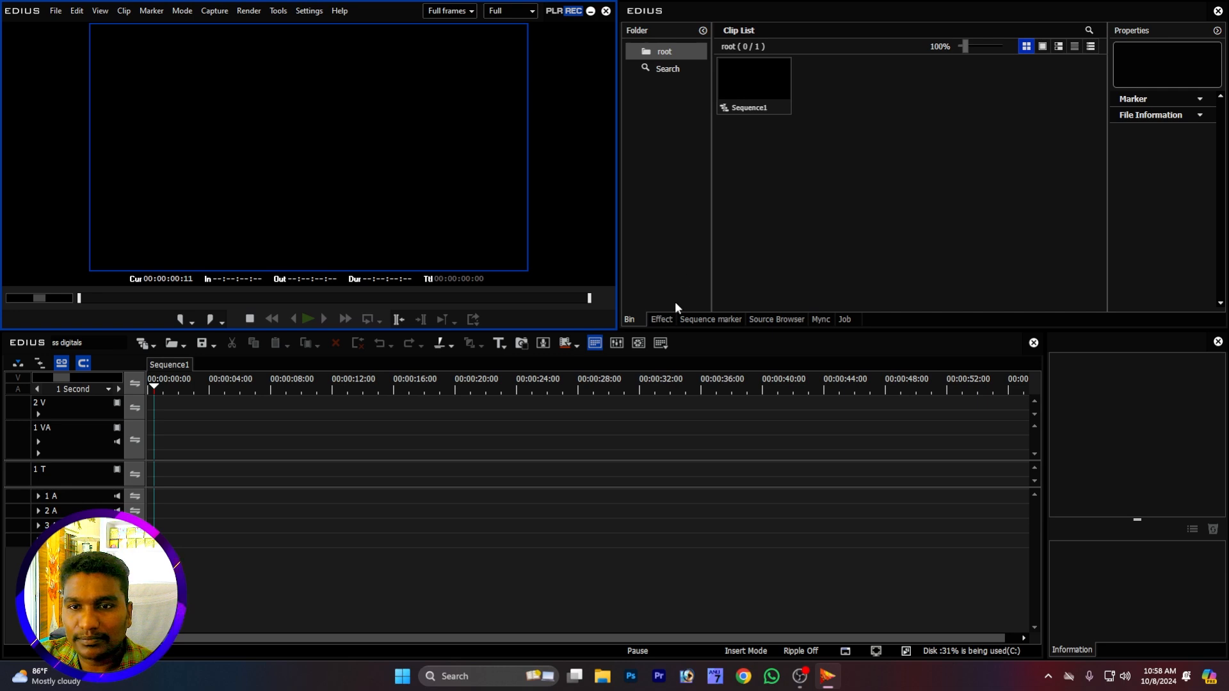
- Create a folder named "haldi" under the bin's root folder
{"action": "left_click", "coordinate": [672, 55]}
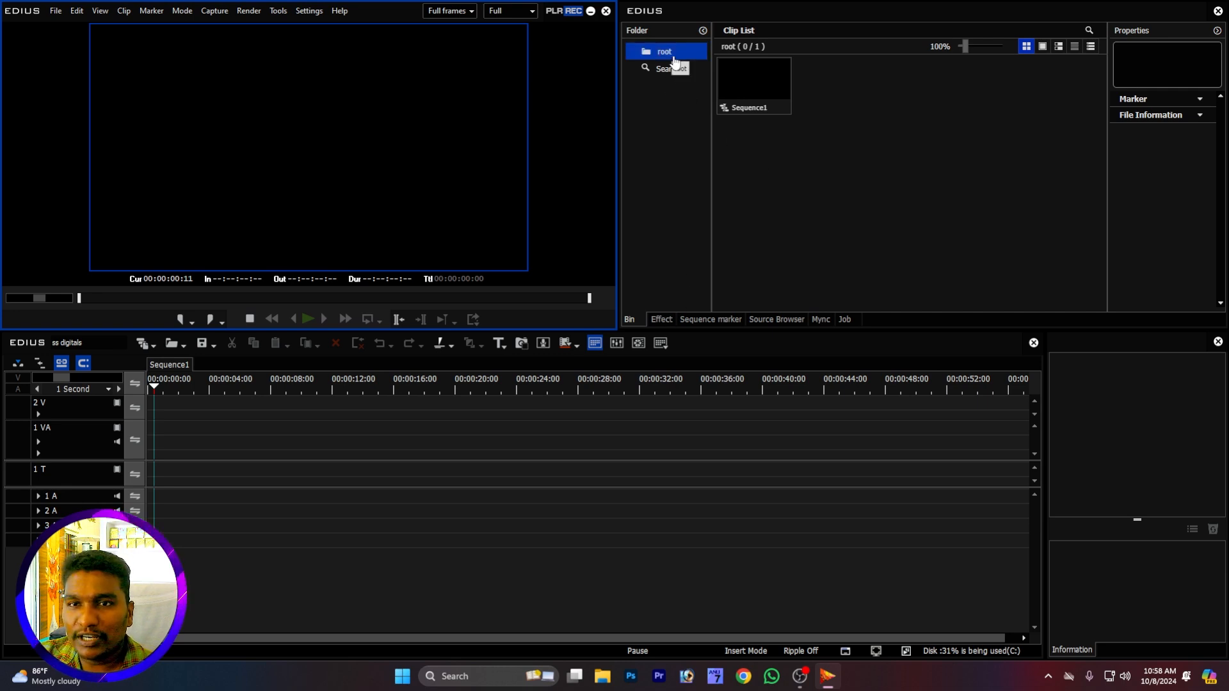
{"action": "right_click", "coordinate": [673, 61]}
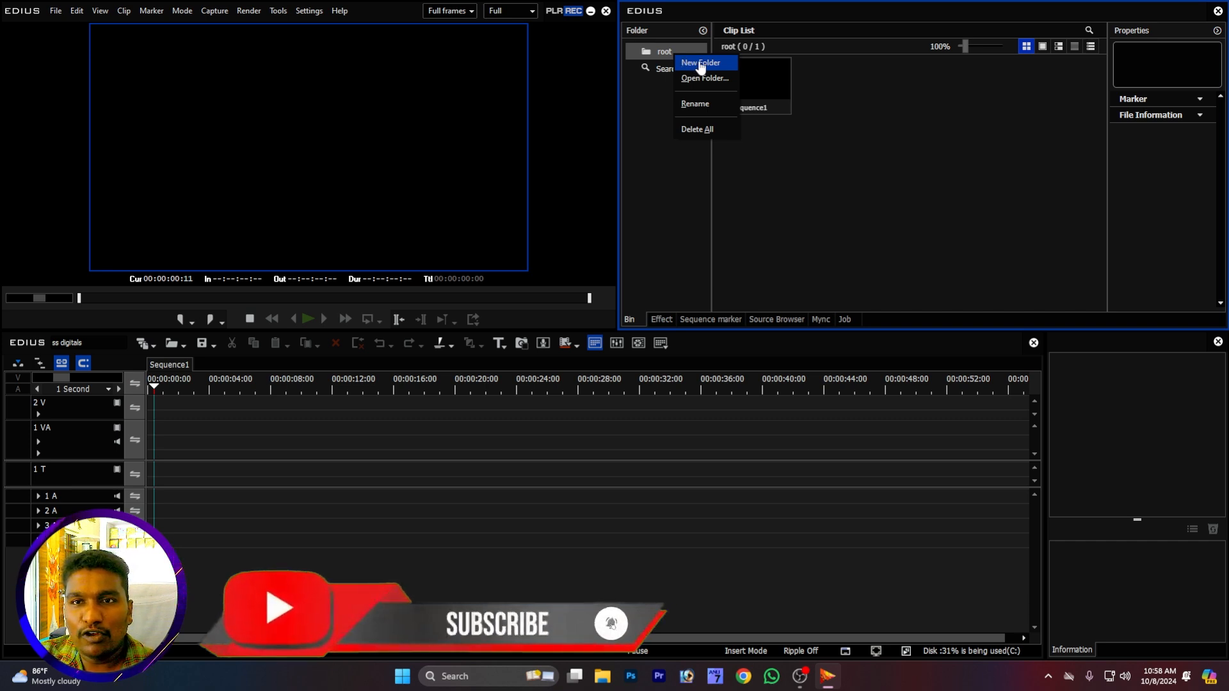
{"action": "left_click", "coordinate": [701, 64]}
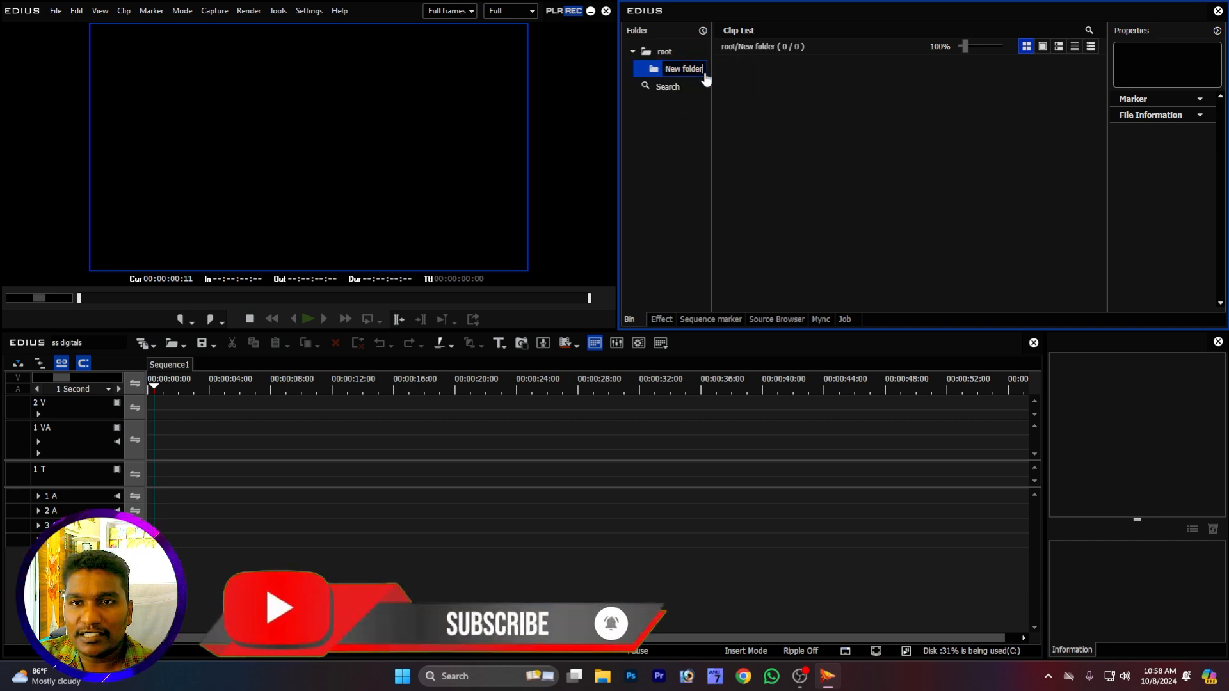
{"action": "left_click", "coordinate": [704, 71]}
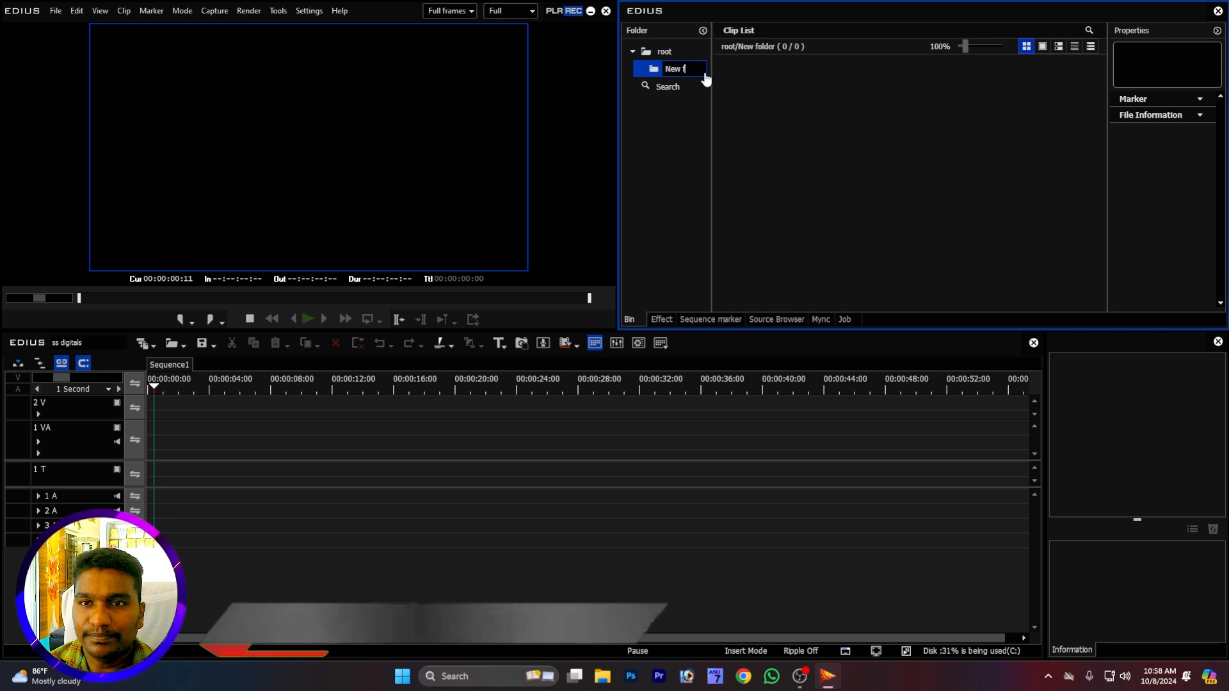
{"action": "type", "text": "N"}
{"action": "key", "text": "BackSpace"}
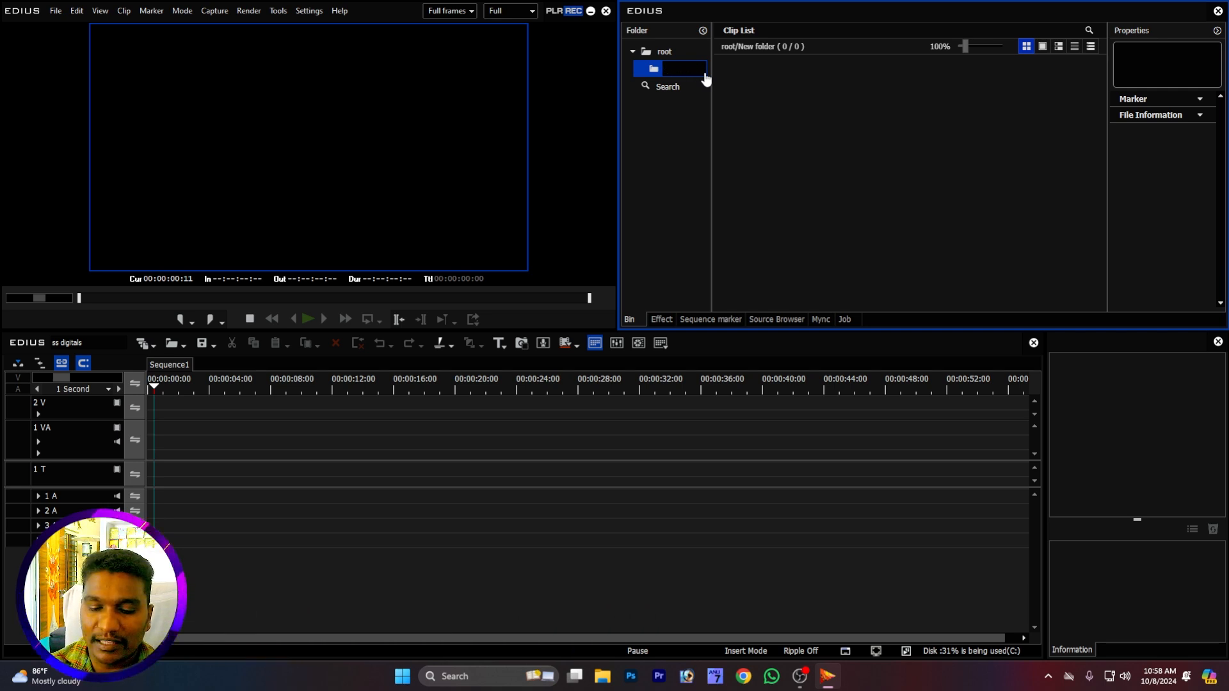
{"action": "type", "text": "haldi"}
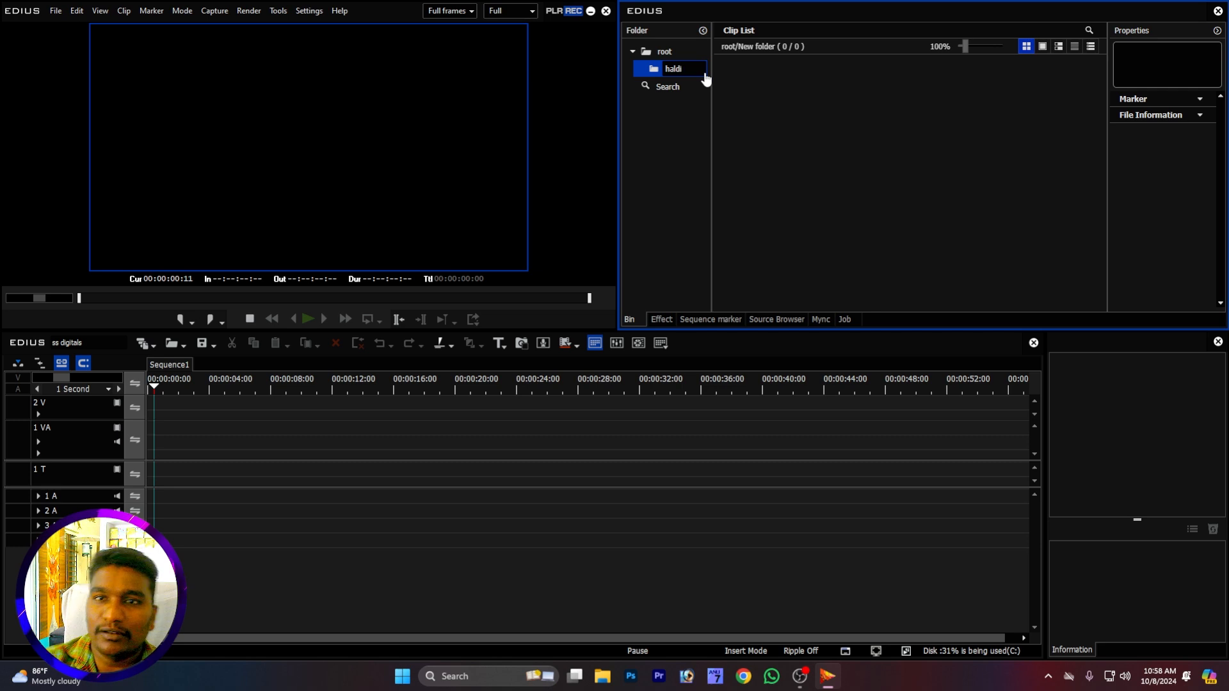
{"action": "key", "text": "Return"}
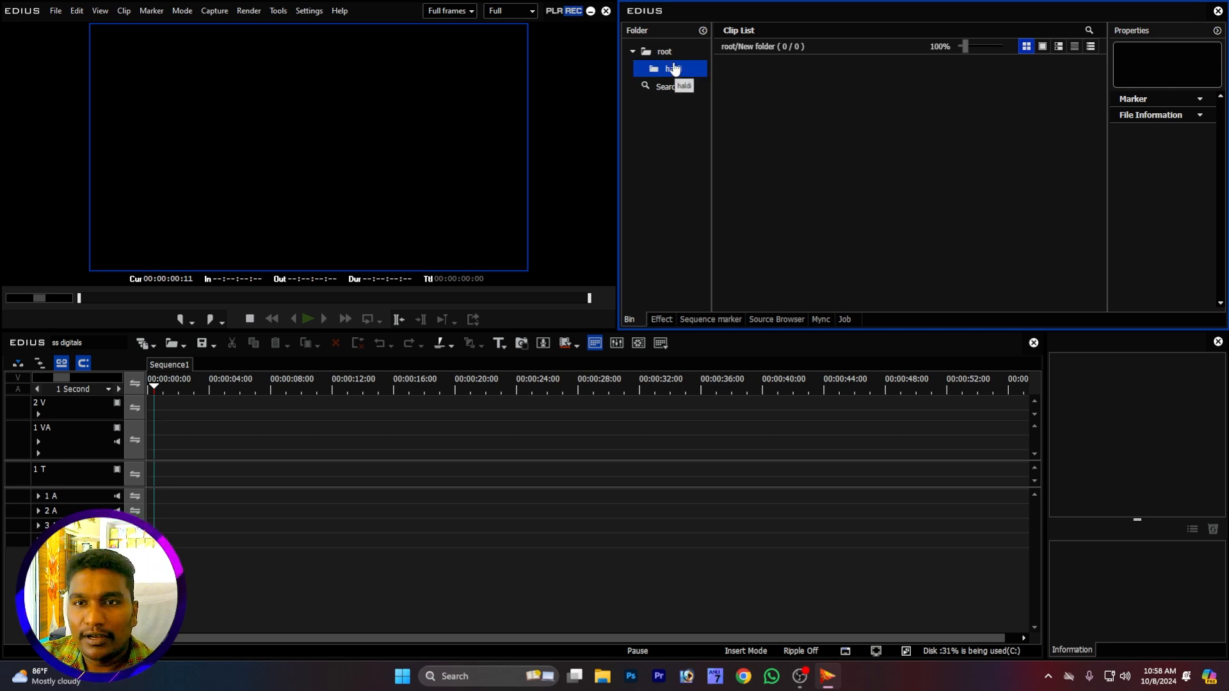
- Create a second folder named "pk male" under the bin's root folder
{"action": "right_click", "coordinate": [674, 51]}
{"action": "left_click", "coordinate": [695, 55]}
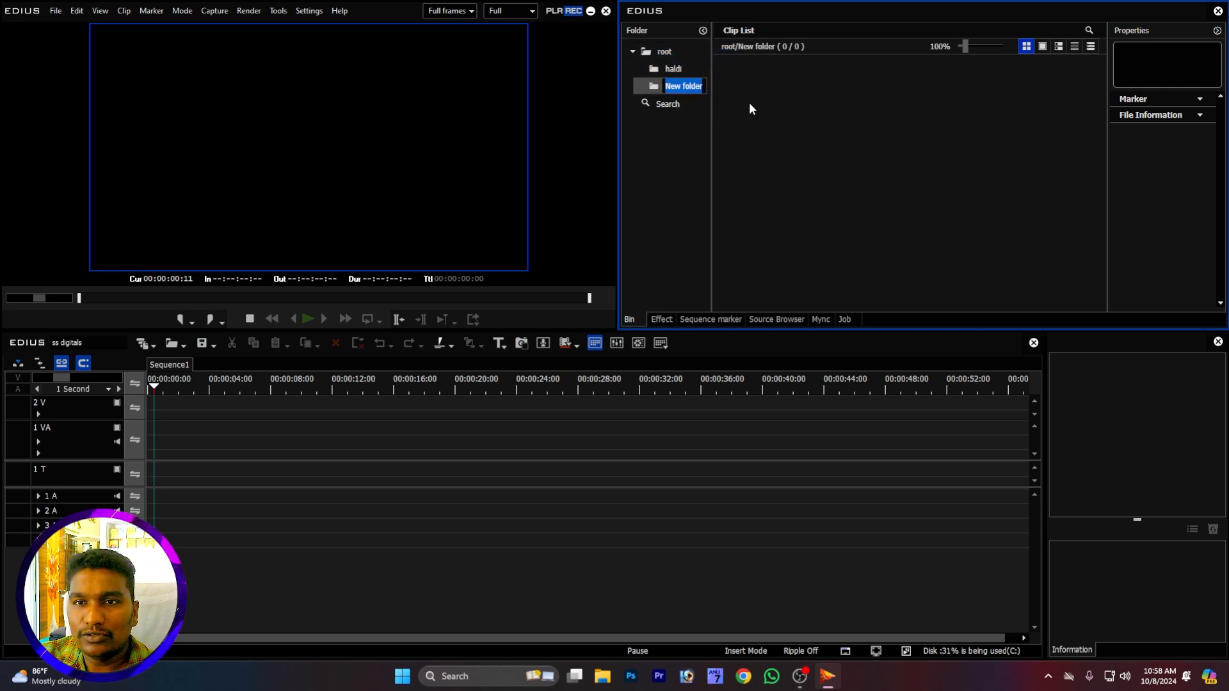
{"action": "key", "text": "Return"}
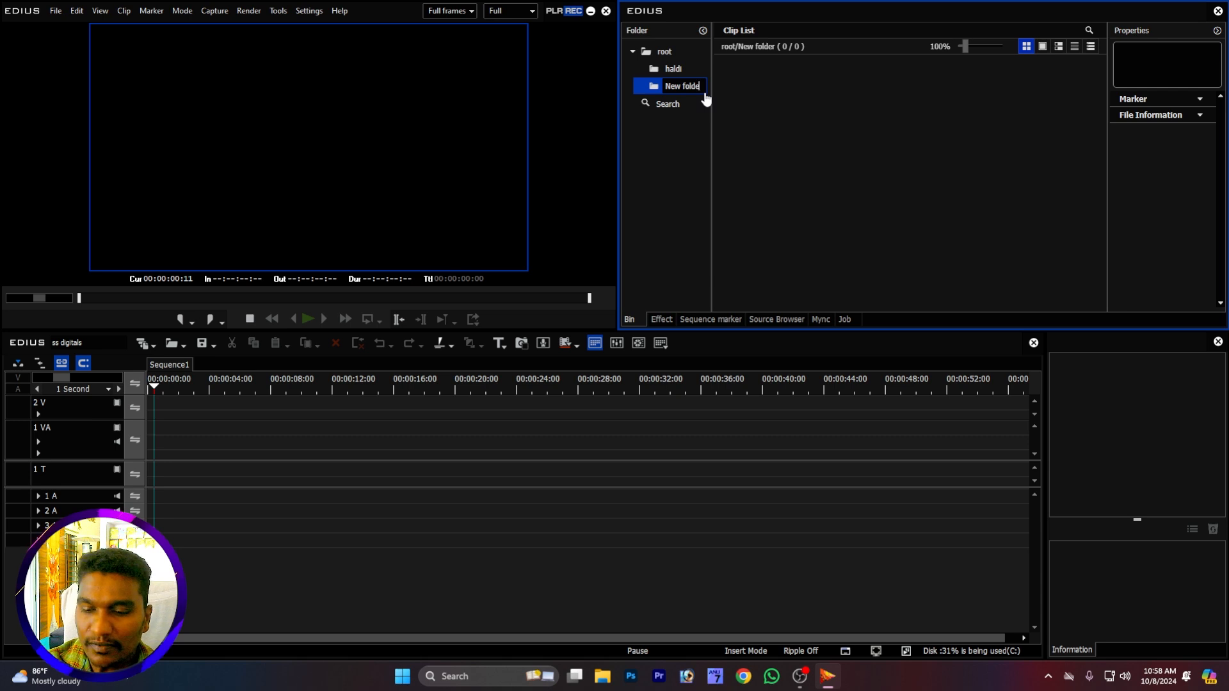
{"action": "key", "text": "BackSpace"}
{"action": "key", "text": "BackSpace"}
{"action": "key", "text": "BackSpace"}
{"action": "key", "text": "BackSpace"}
{"action": "key", "text": "BackSpace"}
{"action": "key", "text": "BackSpace"}
{"action": "key", "text": "BackSpace"}
{"action": "key", "text": "BackSpace"}
{"action": "key", "text": "BackSpace"}
{"action": "key", "text": "BackSpace"}
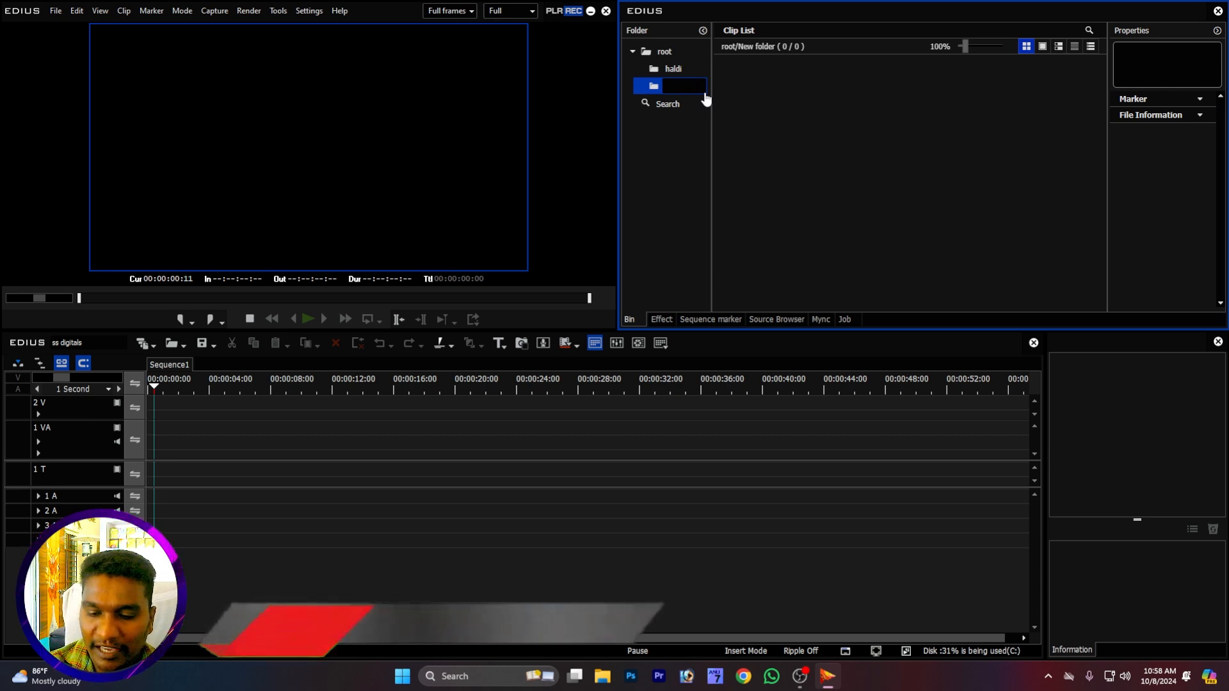
{"action": "type", "text": "pk male"}
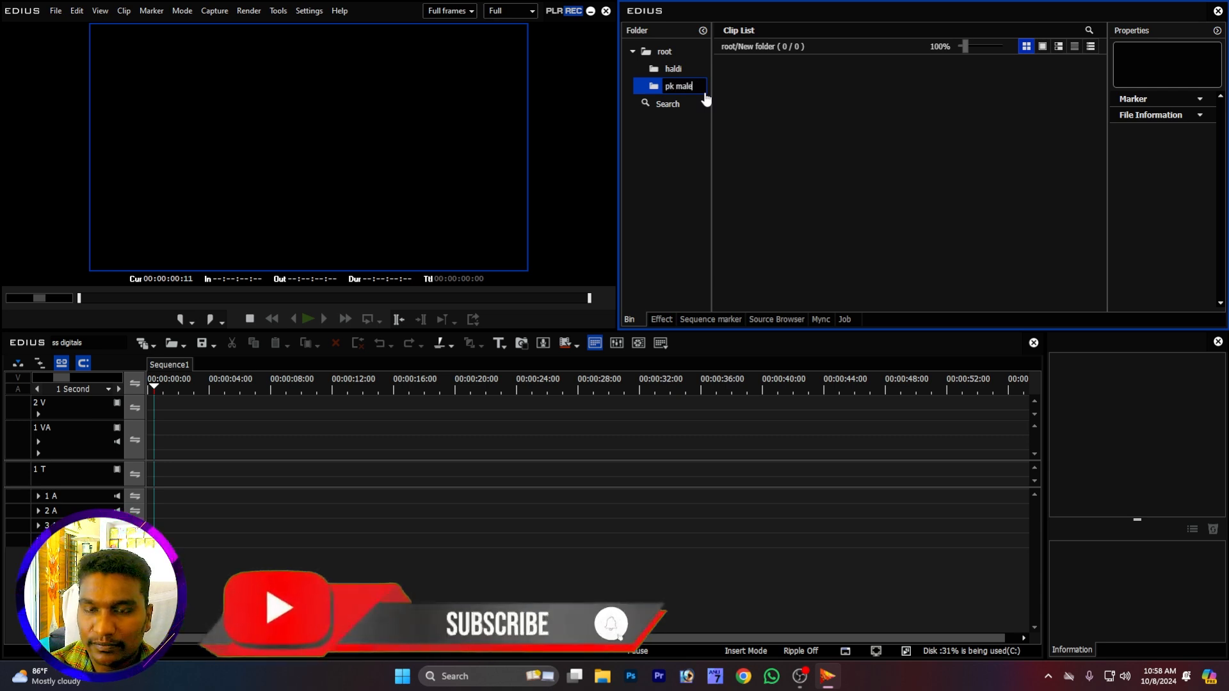
{"action": "key", "text": "Return"}
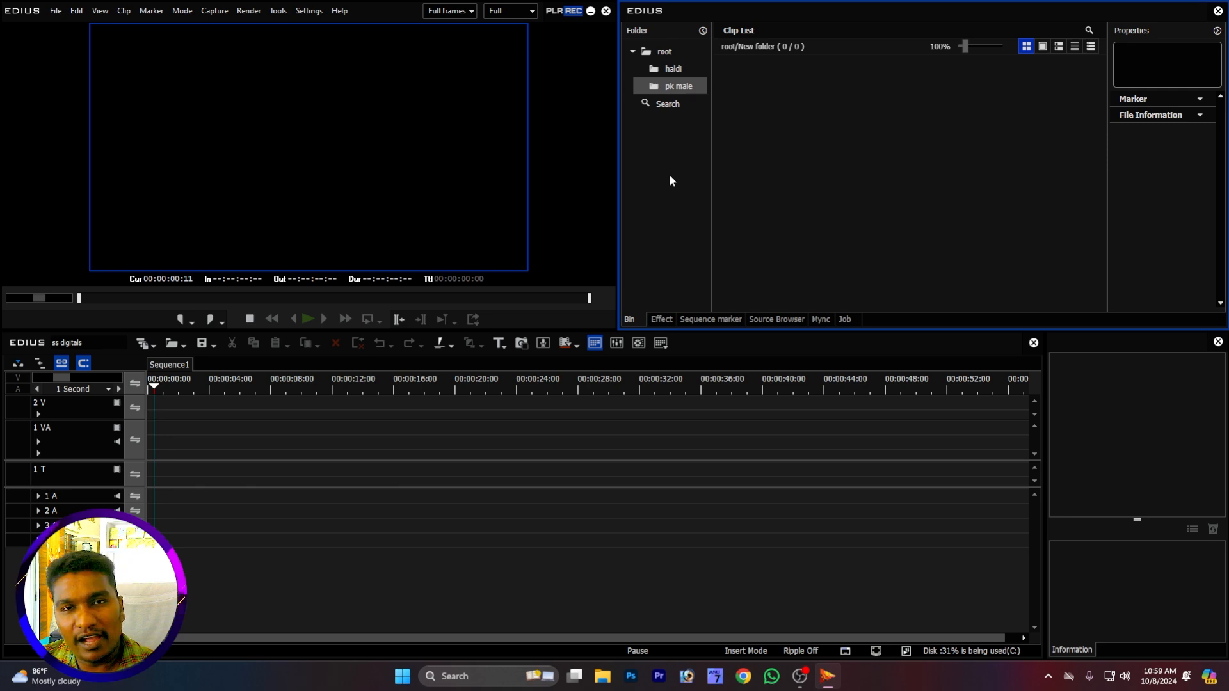
- Create a third folder named "songs" under the bin's root folder
{"action": "left_click", "coordinate": [669, 53]}
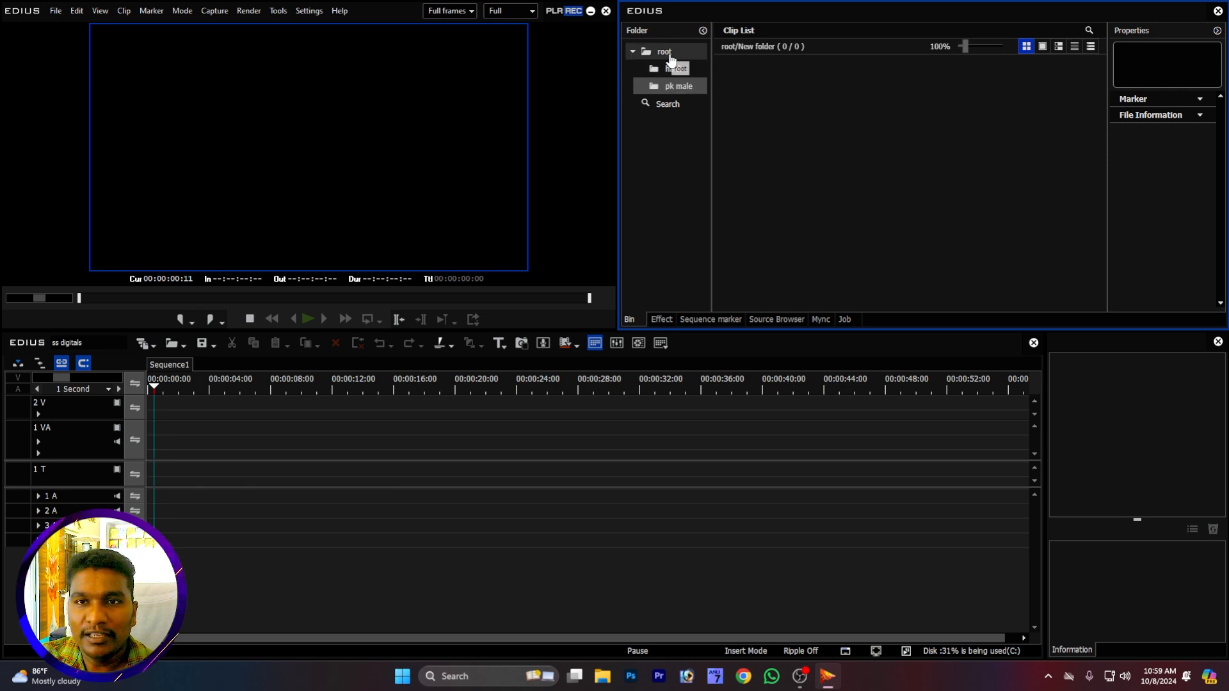
{"action": "right_click", "coordinate": [690, 61]}
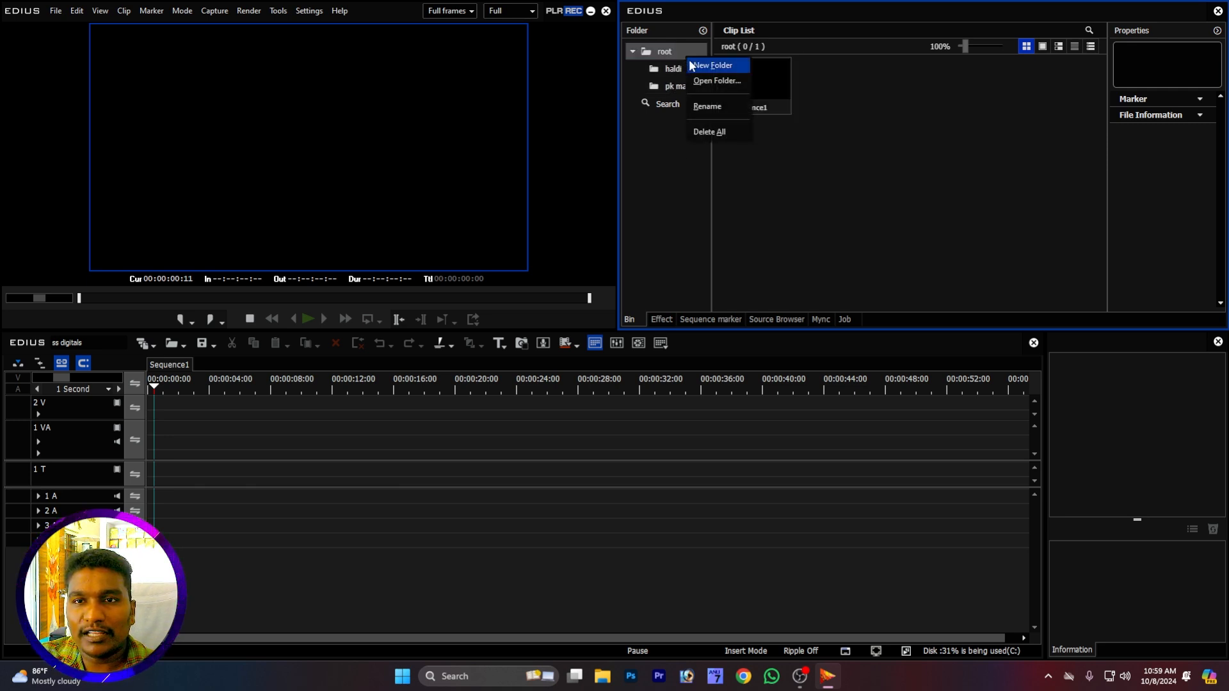
{"action": "left_click", "coordinate": [692, 65]}
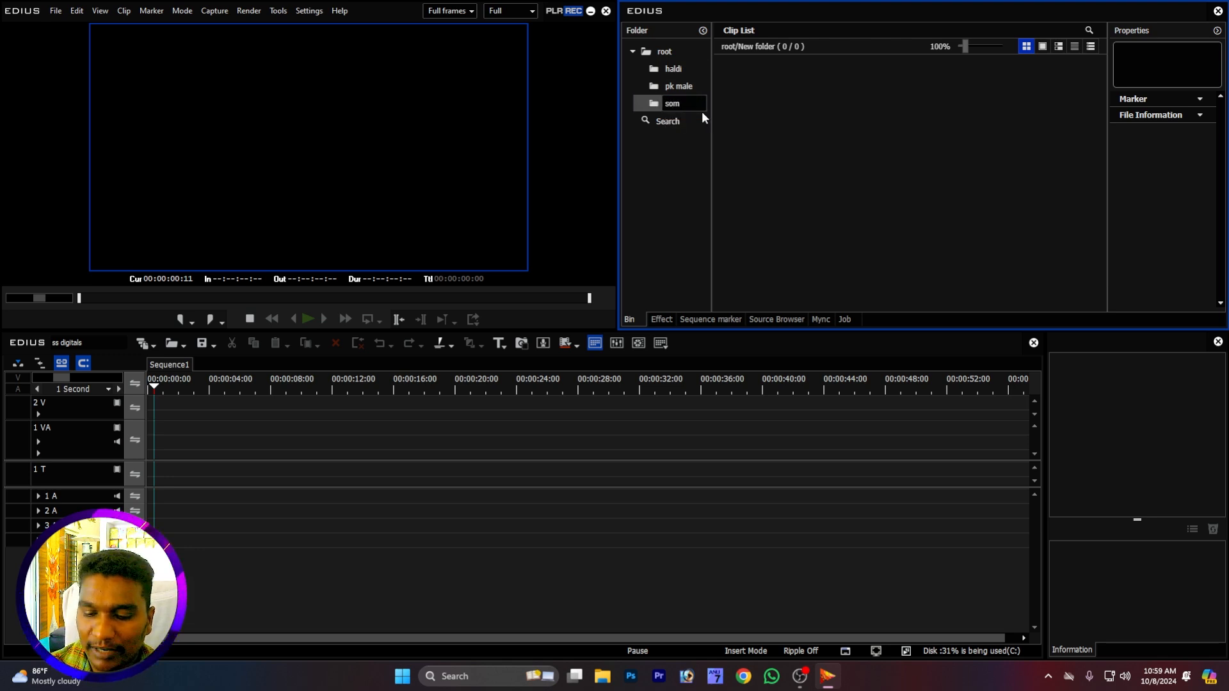
{"action": "type", "text": "son"}
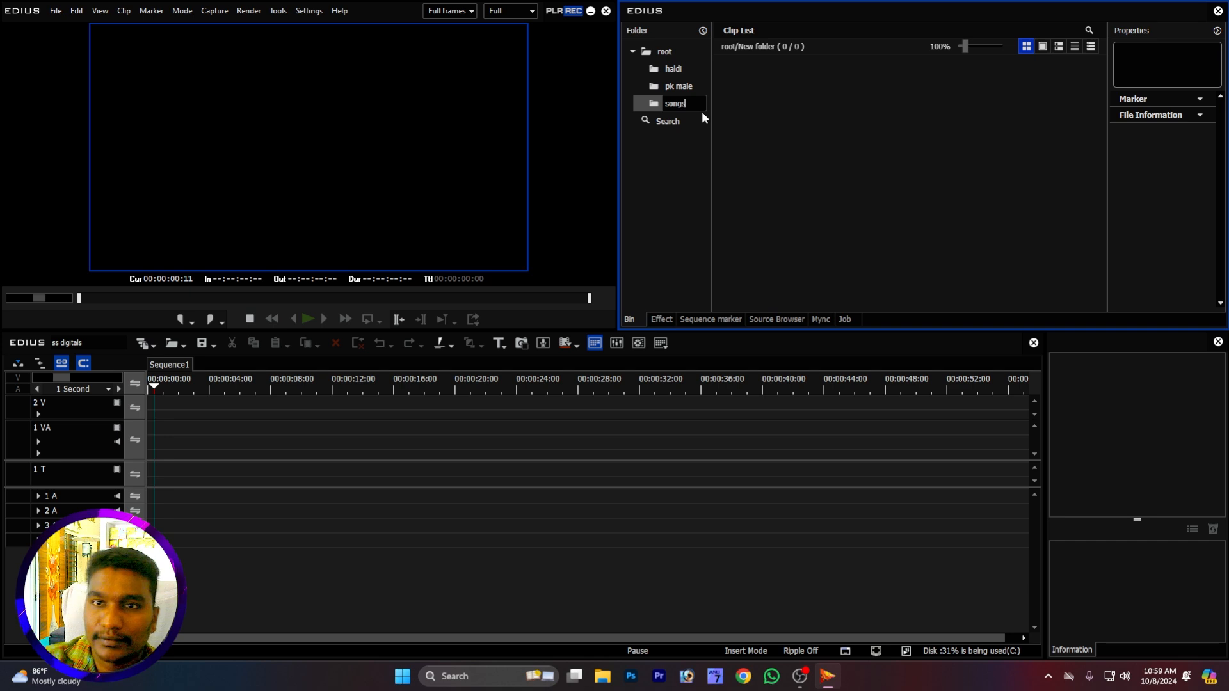
{"action": "type", "text": "gs"}
{"action": "key", "text": "Return"}
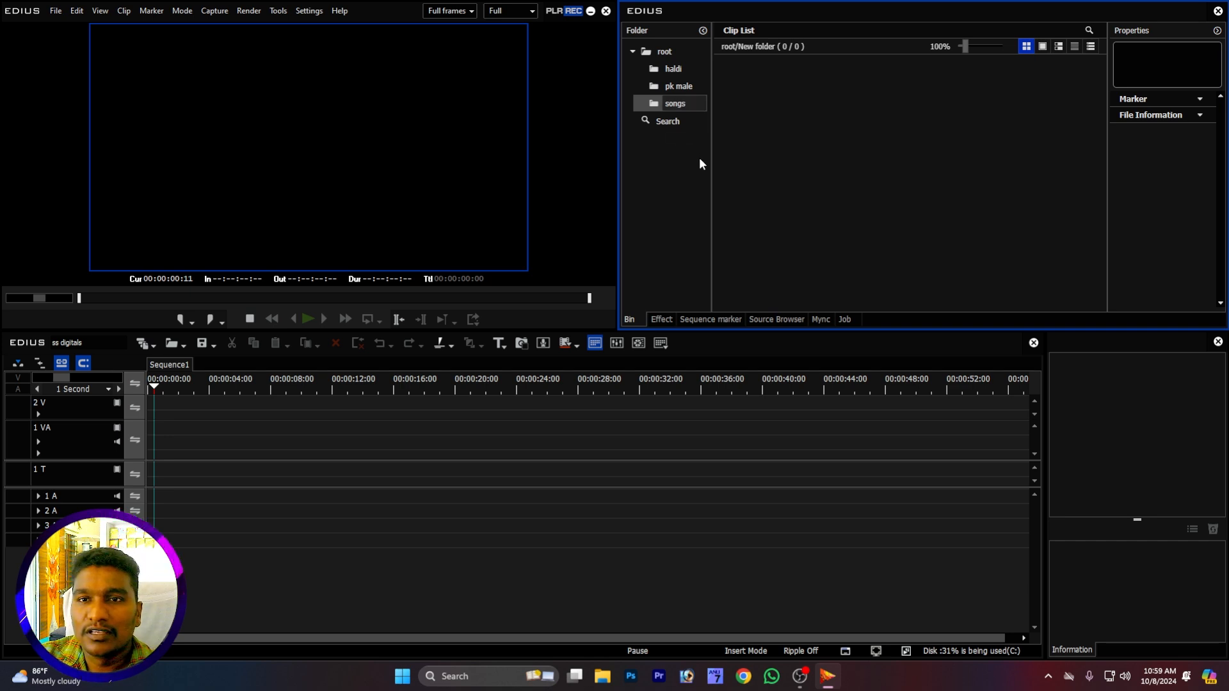
- Import the clips DSC_8583, DSC_8584, DSC_8586 and DSC_8587 from the demo folder in Documents into the bin's haldi folder
{"action": "left_click", "coordinate": [684, 78]}
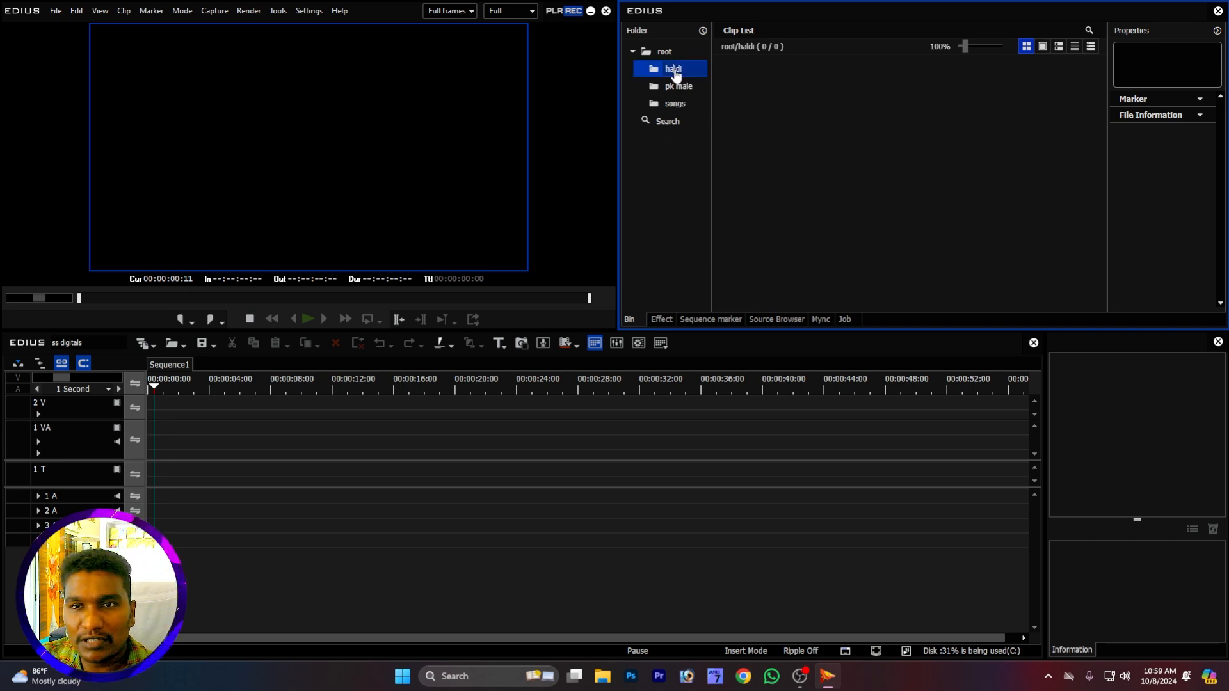
{"action": "left_click", "coordinate": [680, 71]}
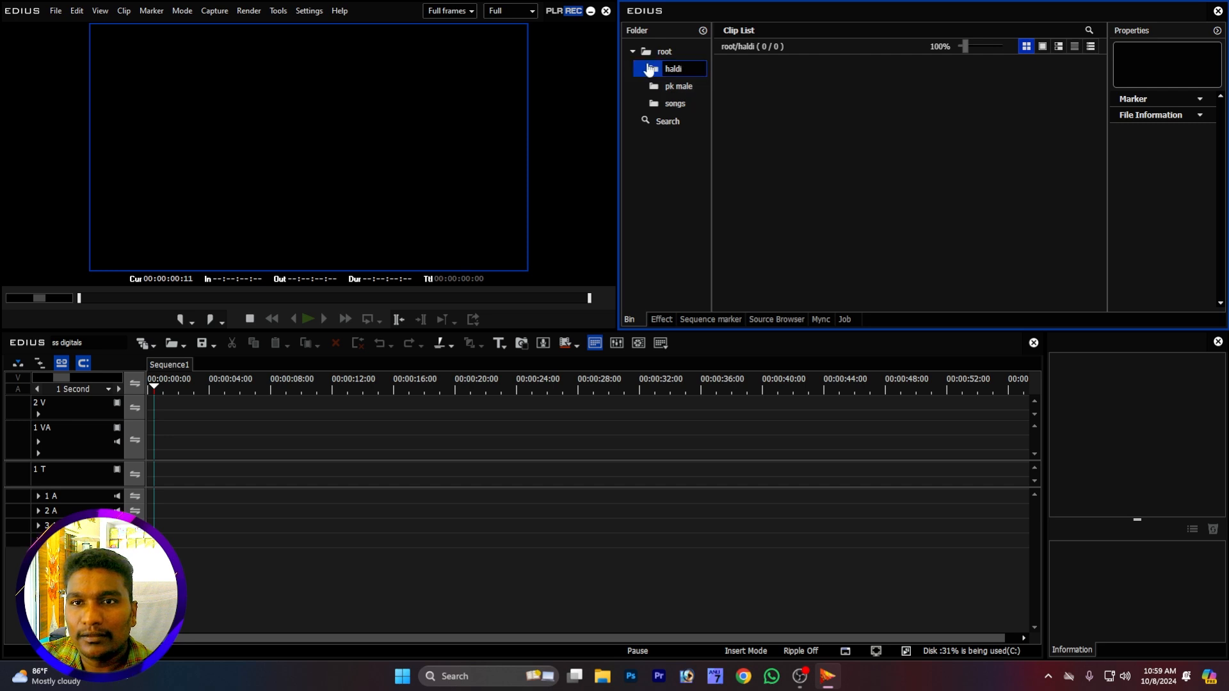
{"action": "key", "text": "Escape"}
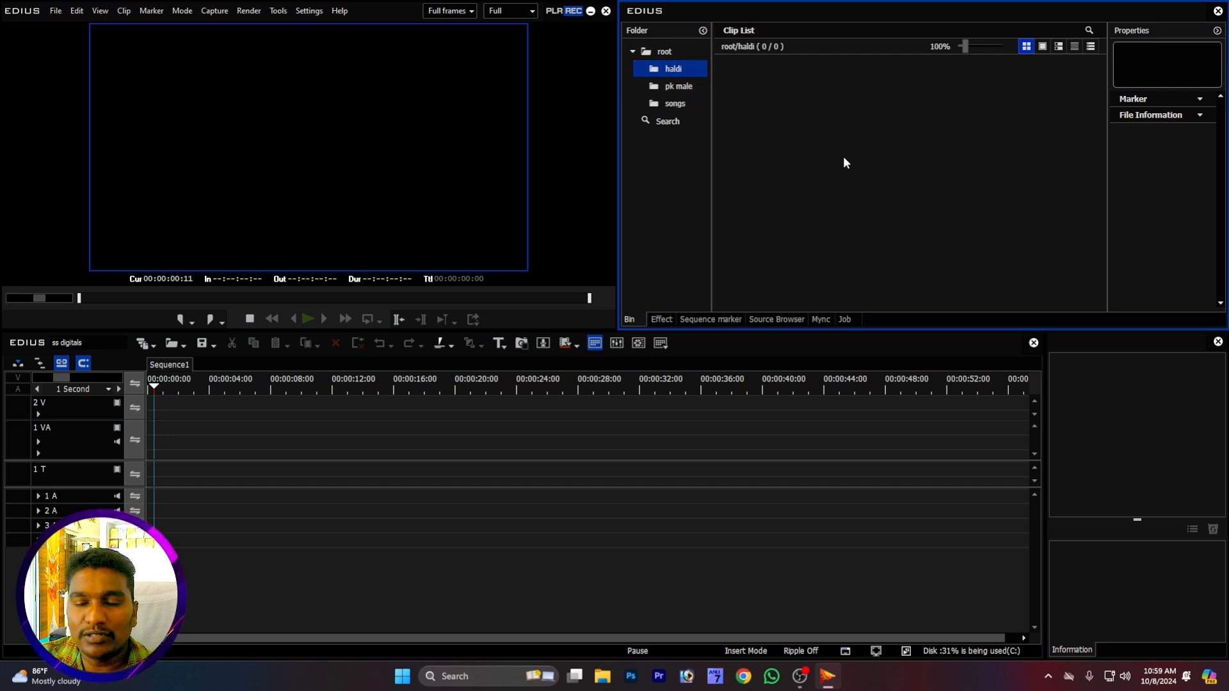
{"action": "double_click", "coordinate": [850, 165]}
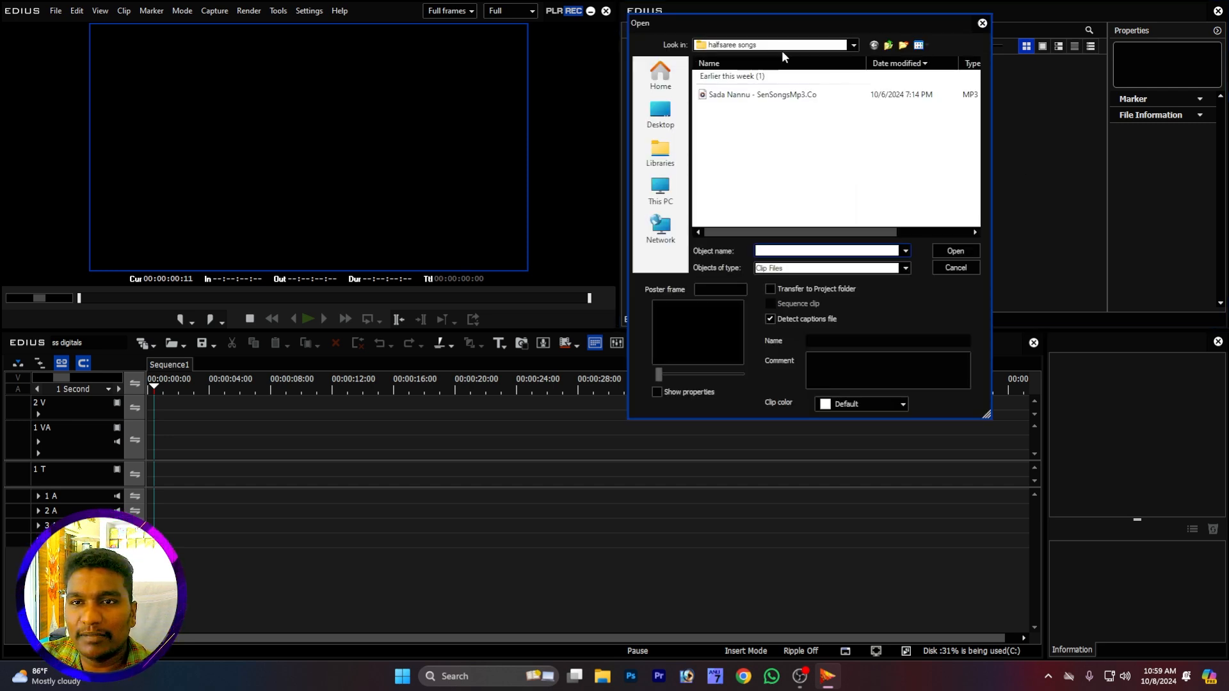
{"action": "left_click_drag", "start_coordinate": [773, 24], "coordinate": [794, 36]}
{"action": "left_click", "coordinate": [681, 125]}
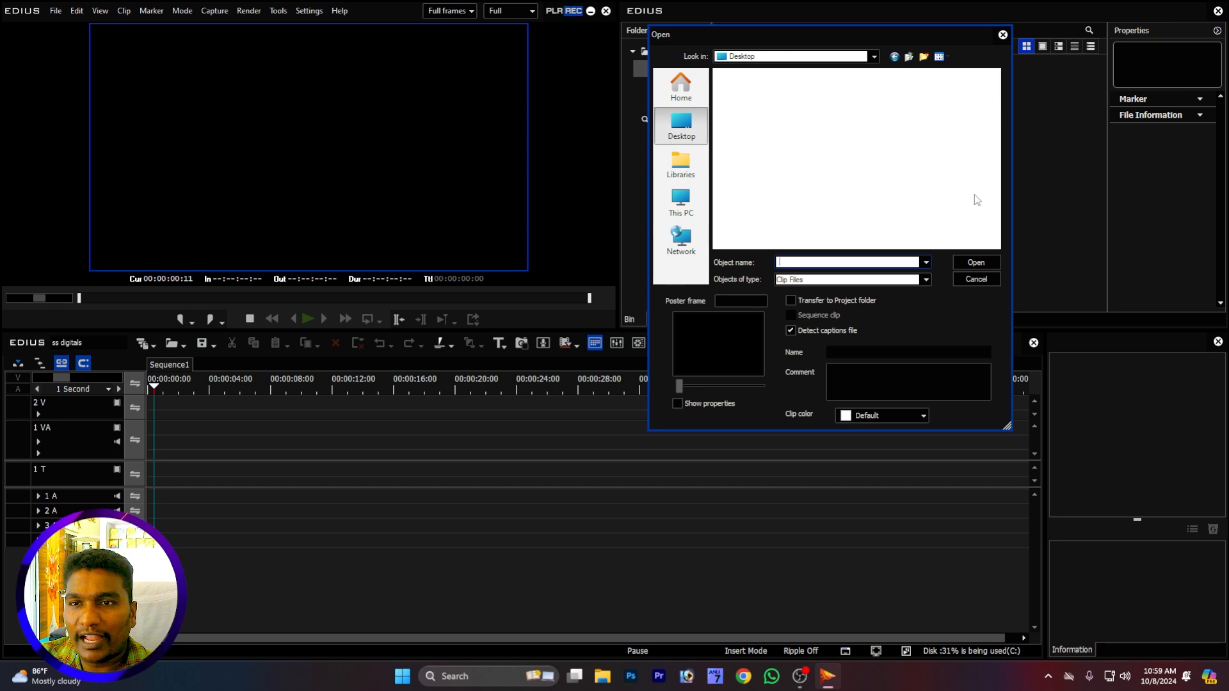
{"action": "left_click_drag", "start_coordinate": [992, 109], "coordinate": [992, 116]}
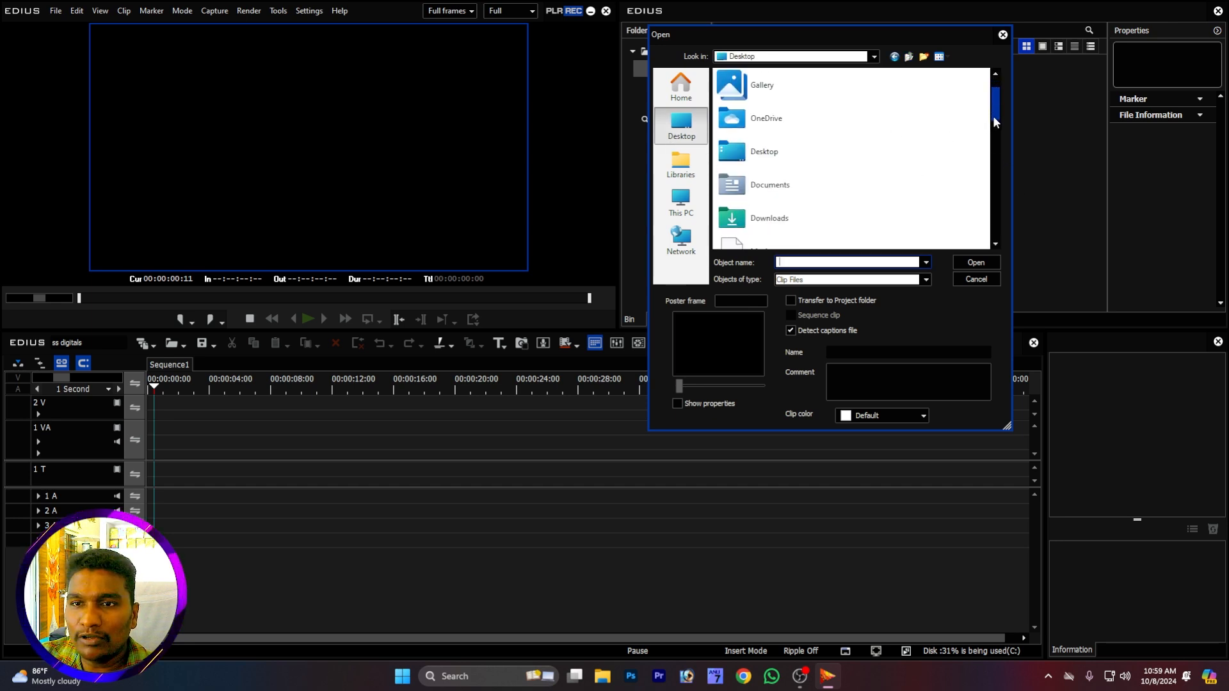
{"action": "double_click", "coordinate": [768, 184]}
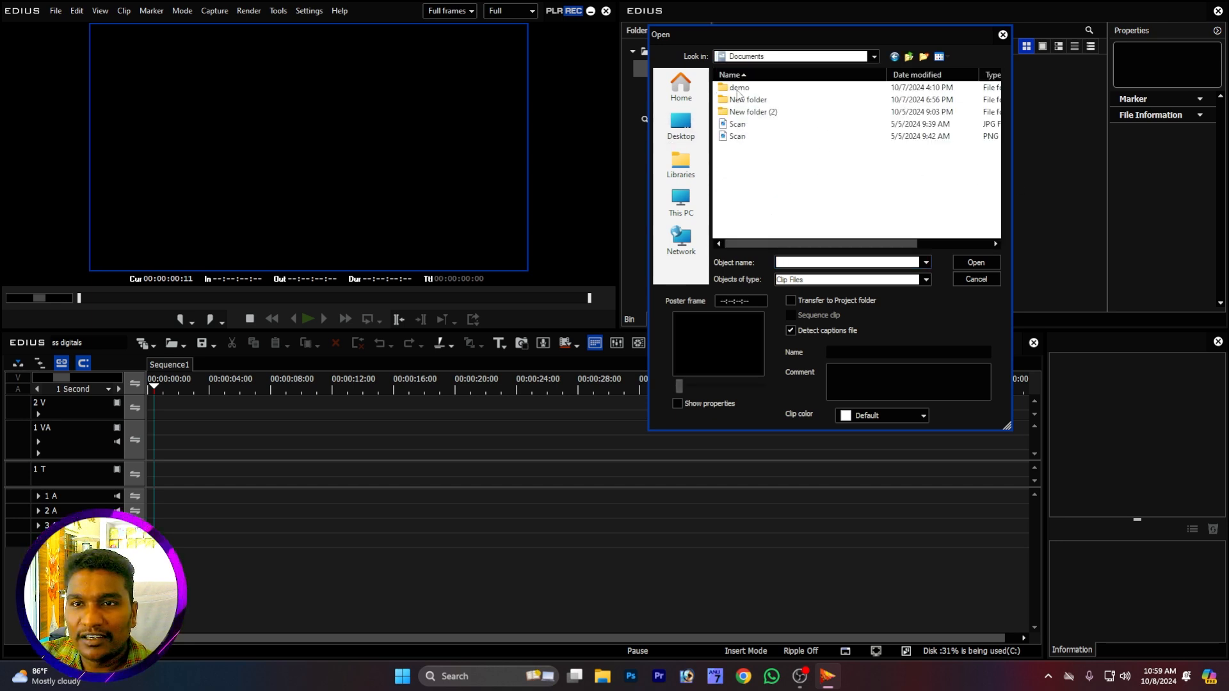
{"action": "double_click", "coordinate": [739, 97]}
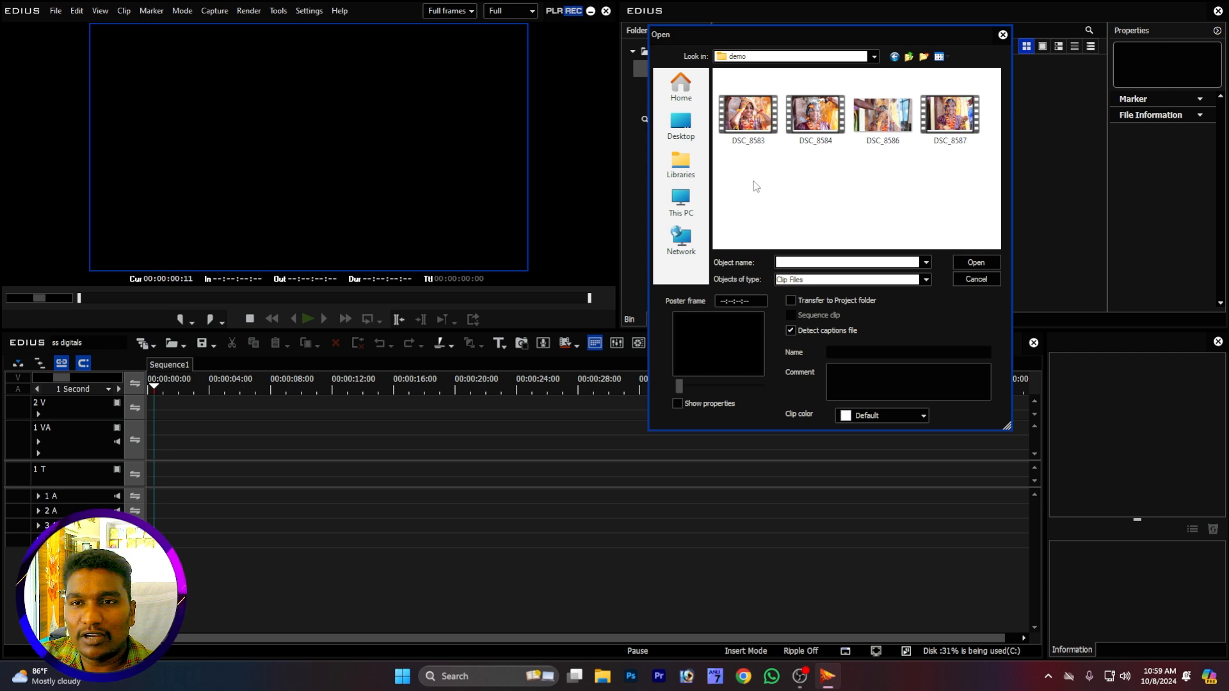
{"action": "left_click_drag", "start_coordinate": [719, 182], "coordinate": [965, 142]}
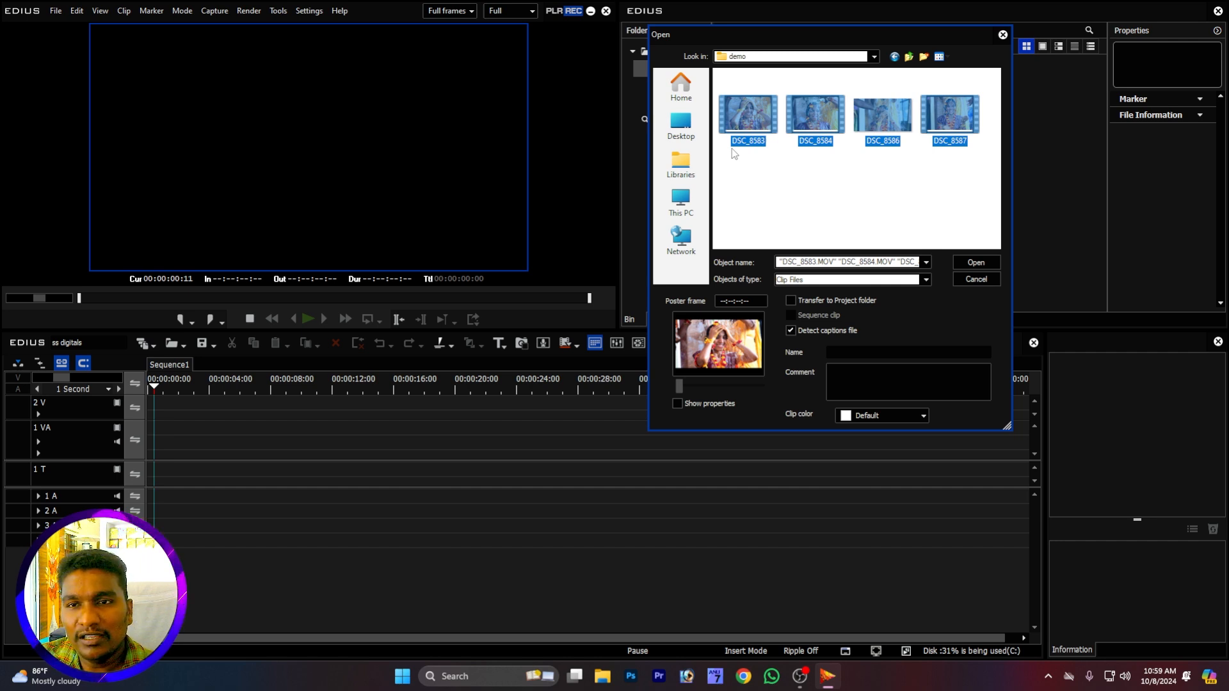
{"action": "left_click_drag", "start_coordinate": [751, 197], "coordinate": [970, 101]}
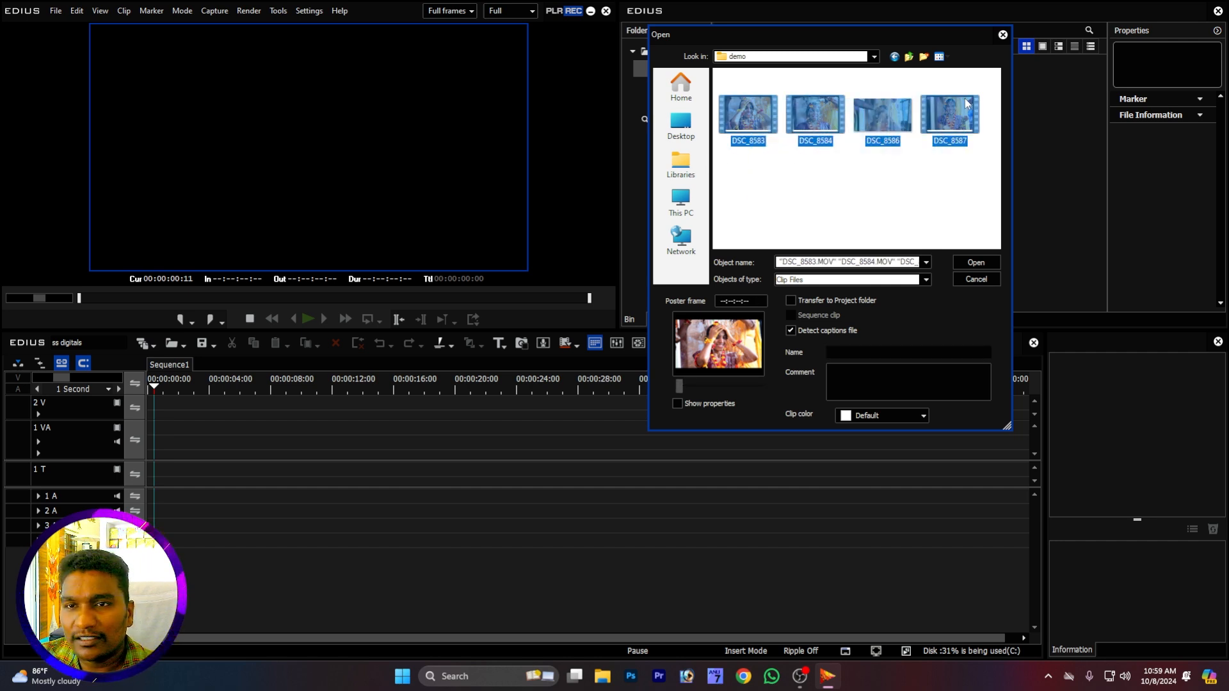
{"action": "left_click", "coordinate": [976, 262]}
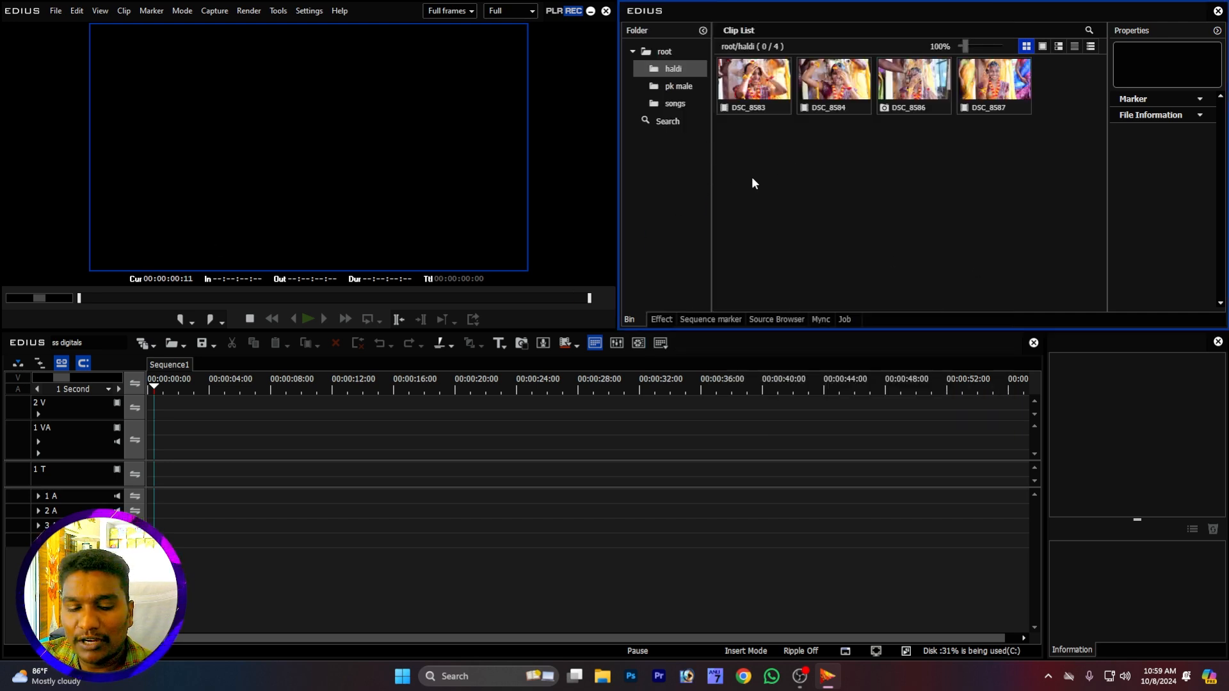
- Place all four haldi clips one after another on track 1 VA, starting at the beginning of Sequence1
{"action": "left_click_drag", "start_coordinate": [757, 151], "coordinate": [909, 96]}
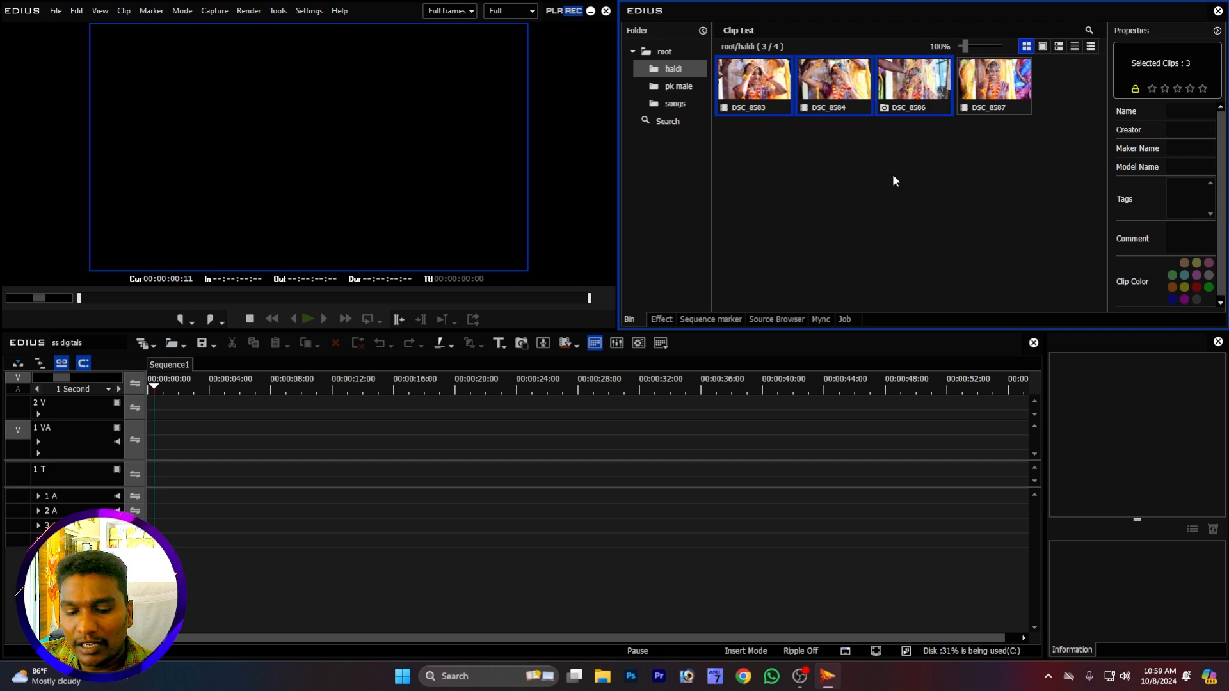
{"action": "key", "text": "ctrl+a"}
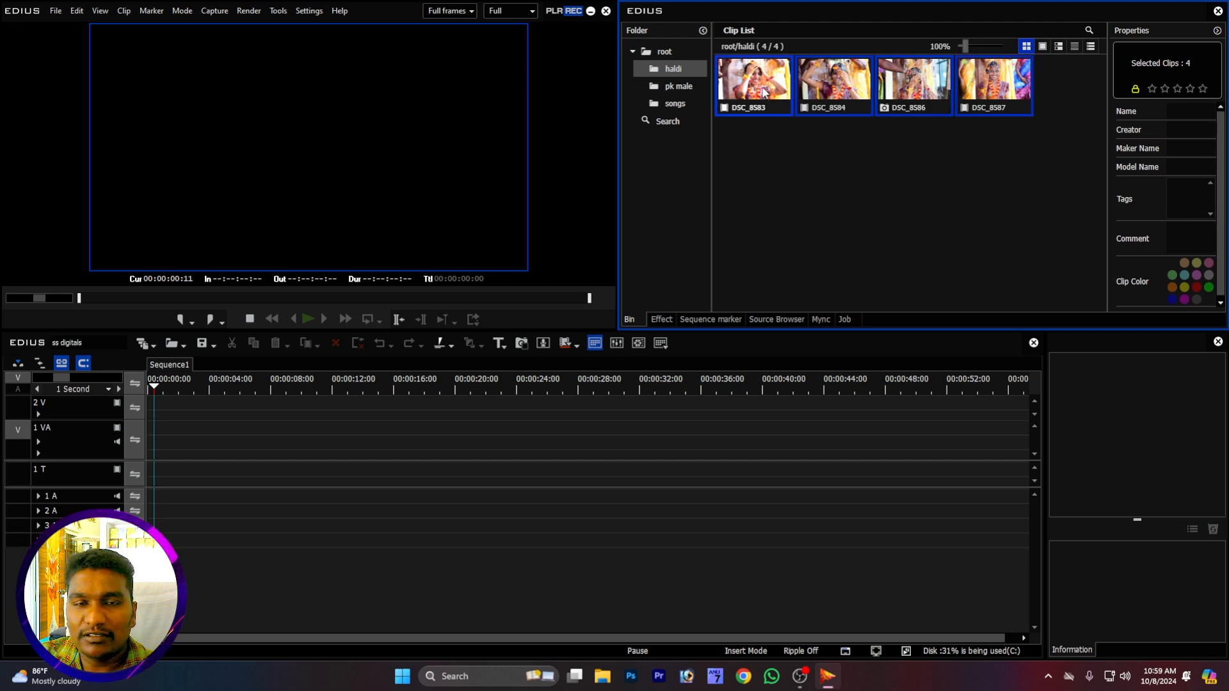
{"action": "left_click_drag", "start_coordinate": [763, 91], "coordinate": [140, 447]}
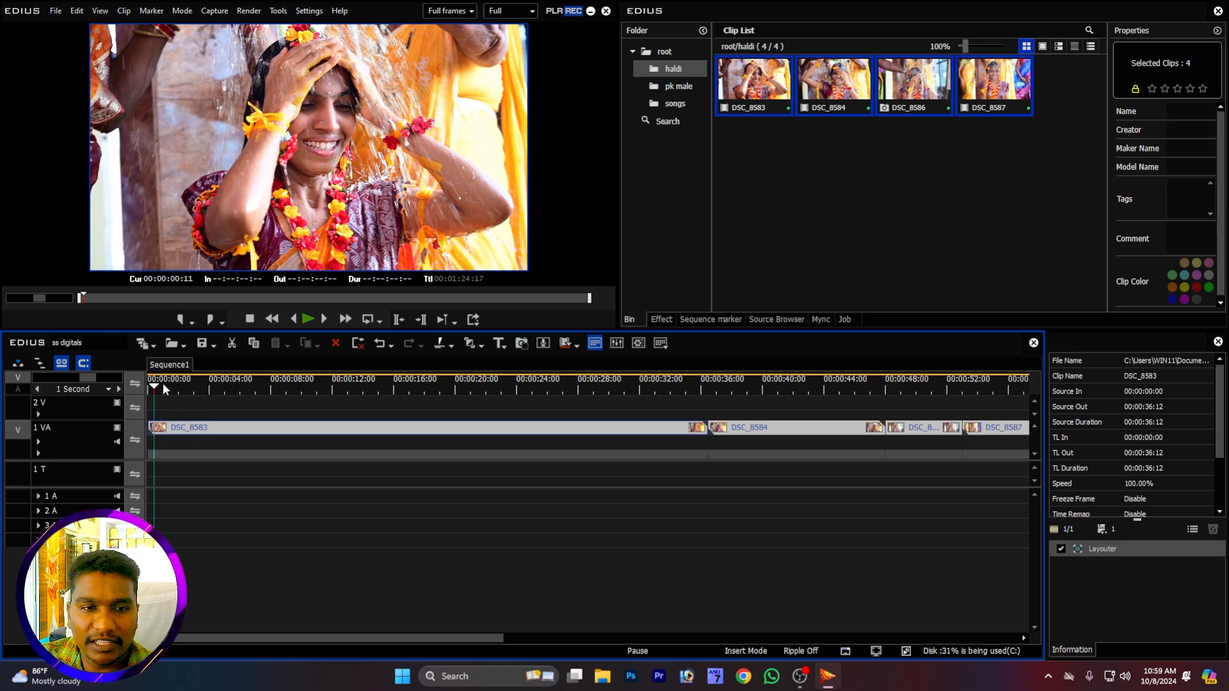
- Play the opening seconds of Sequence1, stop, and move the playhead back to 00:00:01:23
{"action": "key", "text": "space"}
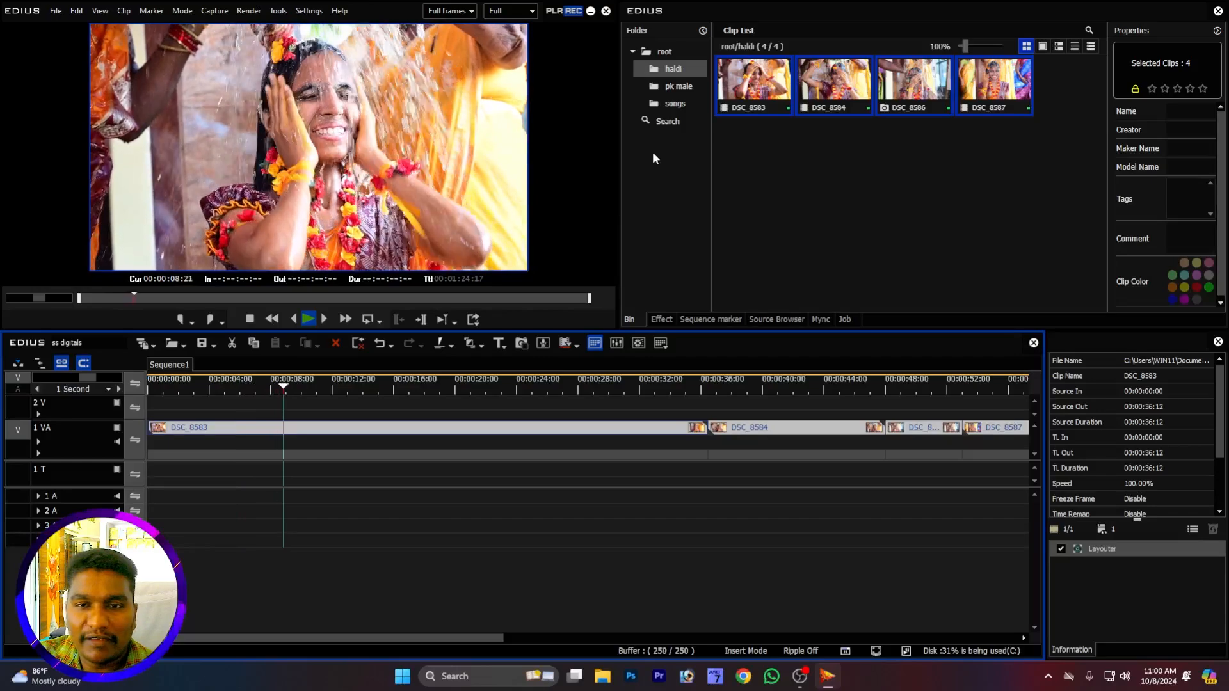
{"action": "key", "text": "space"}
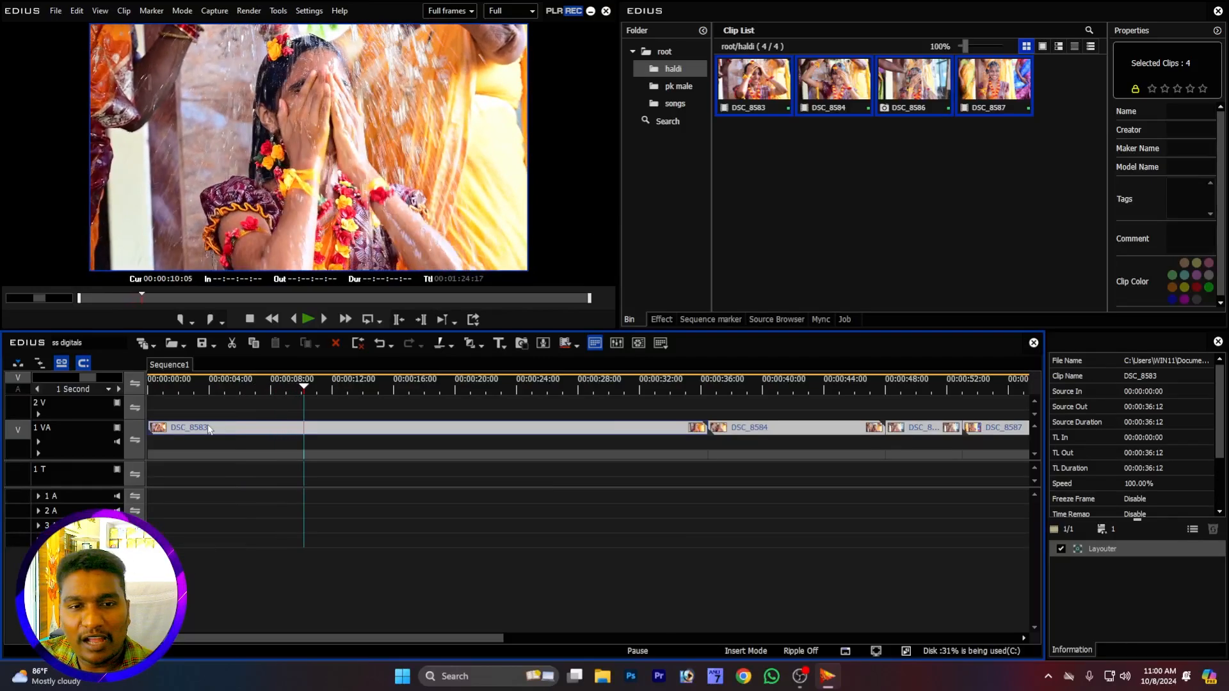
{"action": "left_click_drag", "start_coordinate": [297, 385], "coordinate": [178, 387]}
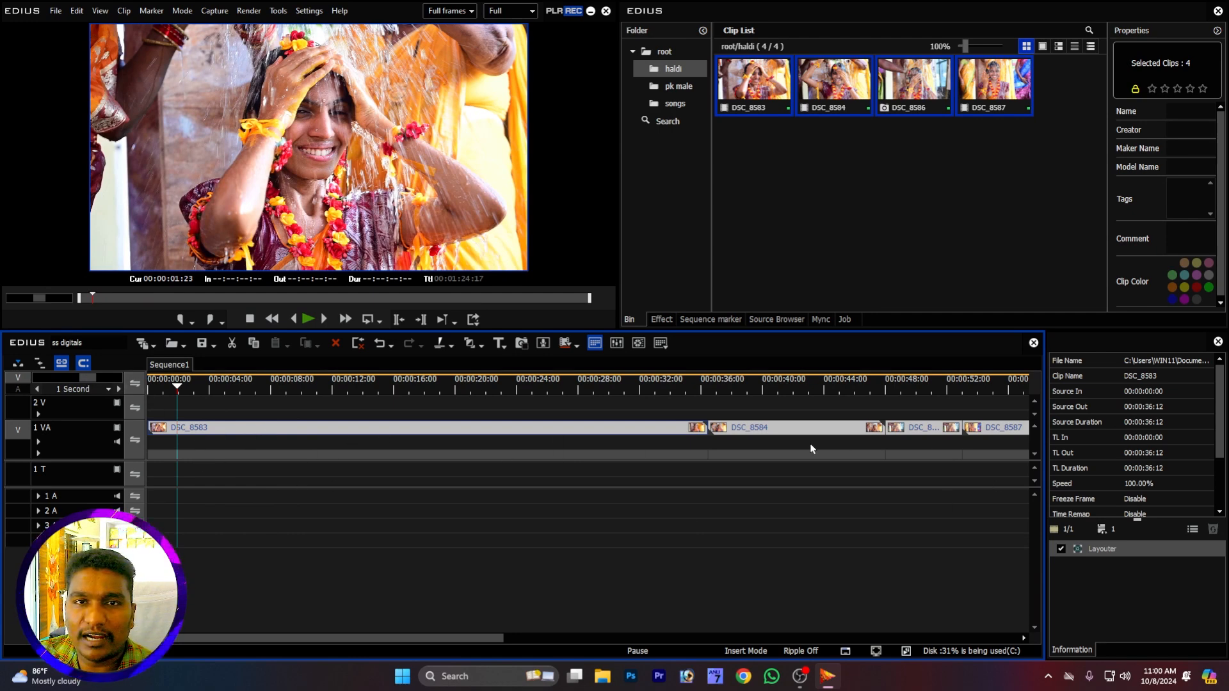
- Try different timeline scales and set the scale to Fit so that all four clips span the timeline
{"action": "left_click_drag", "start_coordinate": [329, 637], "coordinate": [268, 631]}
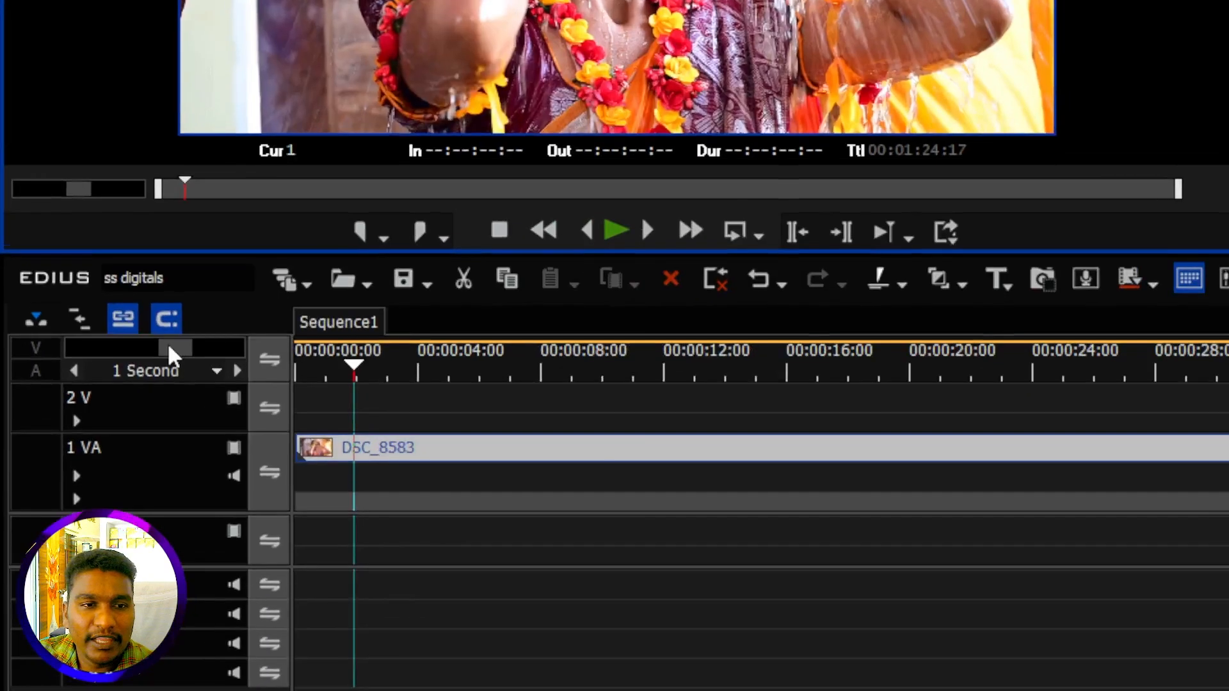
{"action": "left_click_drag", "start_coordinate": [83, 378], "coordinate": [53, 377]}
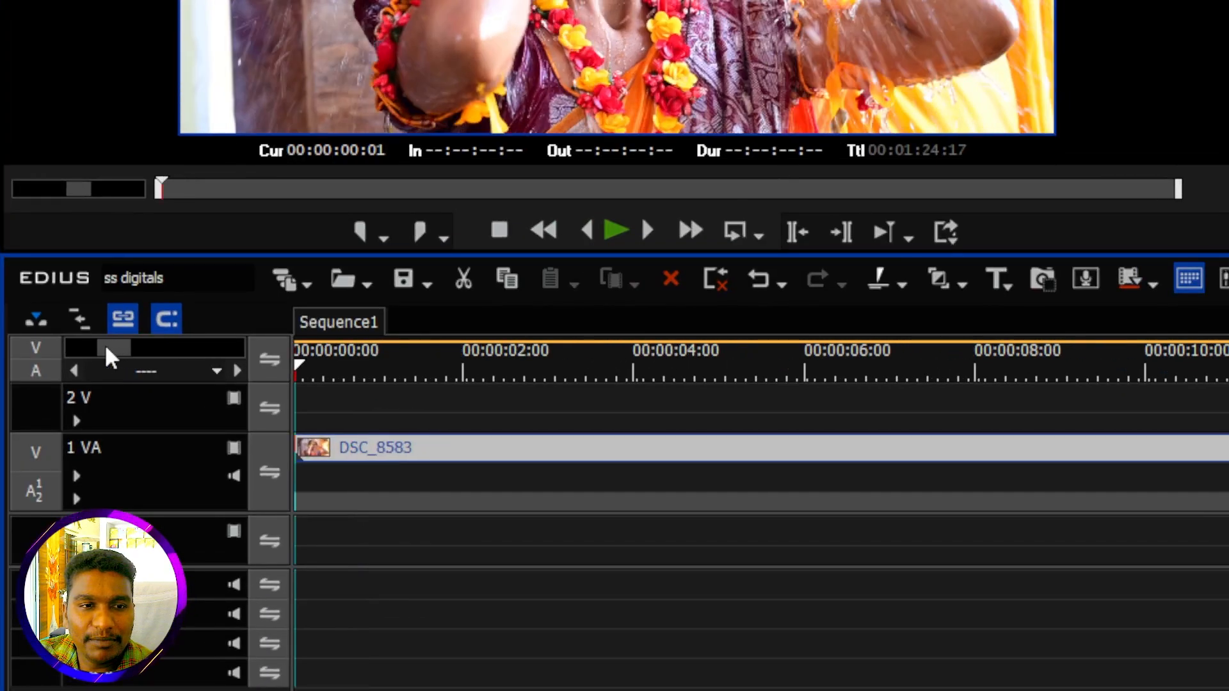
{"action": "mouse_move", "coordinate": [107, 349]}
{"action": "left_mouse_down"}
{"action": "mouse_move", "coordinate": [221, 343]}
{"action": "mouse_move", "coordinate": [87, 337]}
{"action": "left_mouse_up"}
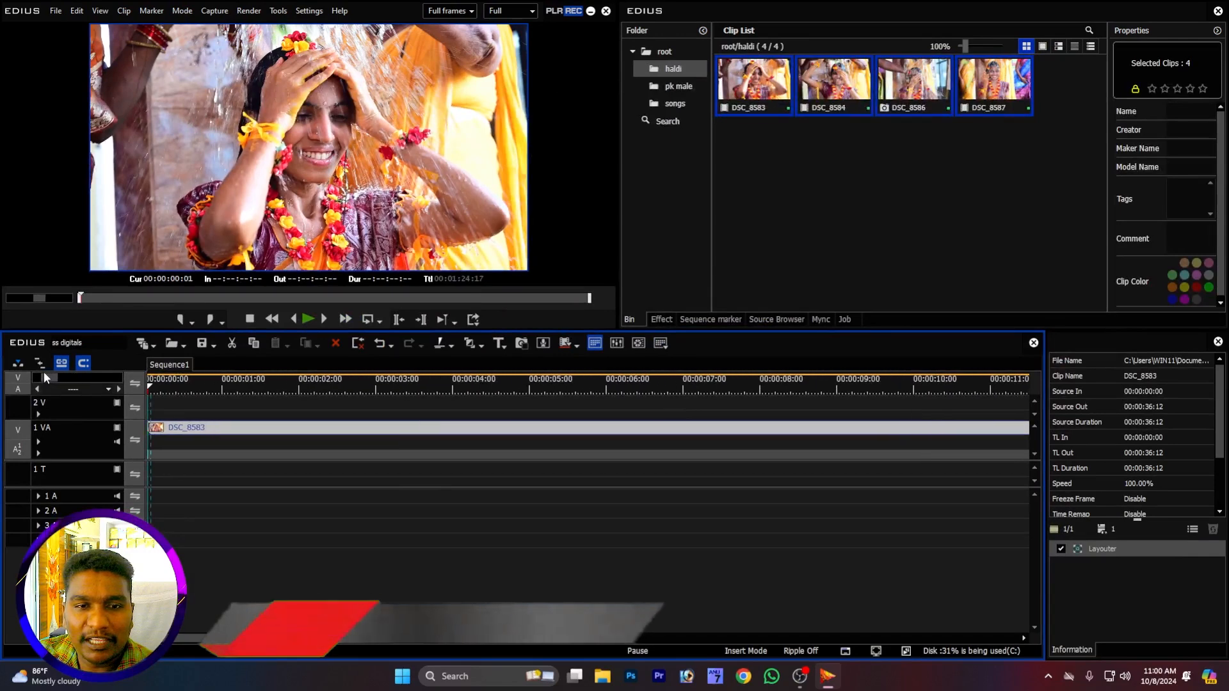
{"action": "left_click_drag", "start_coordinate": [43, 373], "coordinate": [134, 380]}
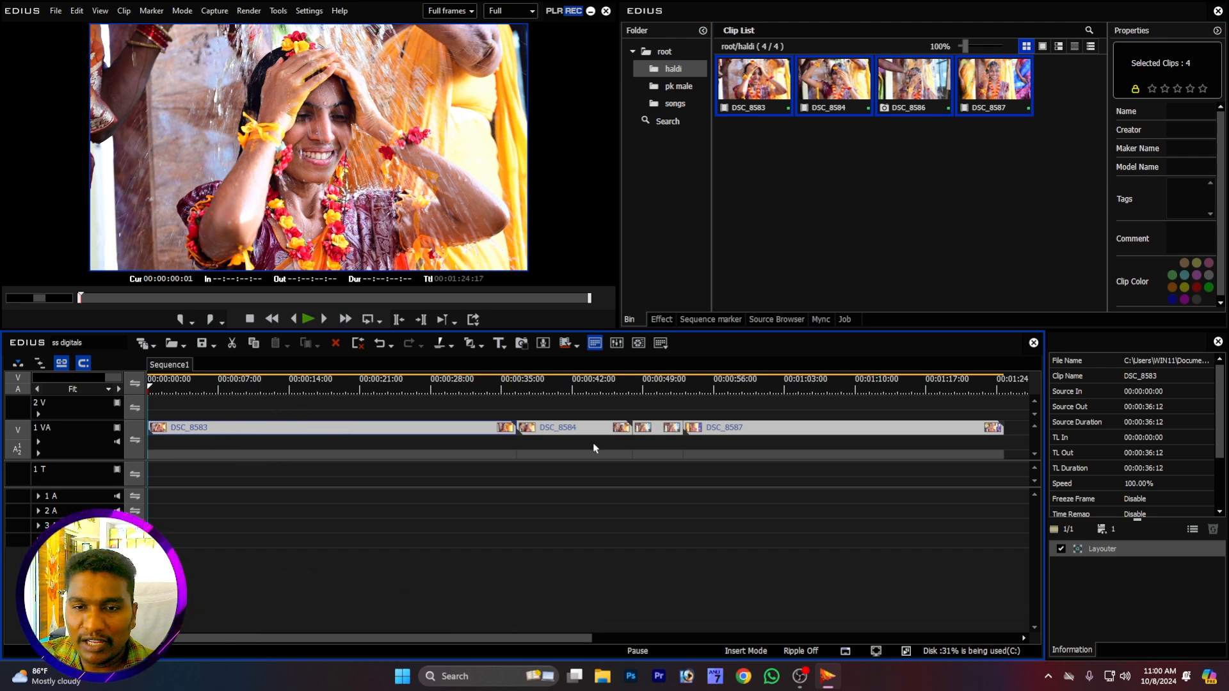
{"action": "left_click", "coordinate": [118, 440]}
{"action": "left_click", "coordinate": [117, 439]}
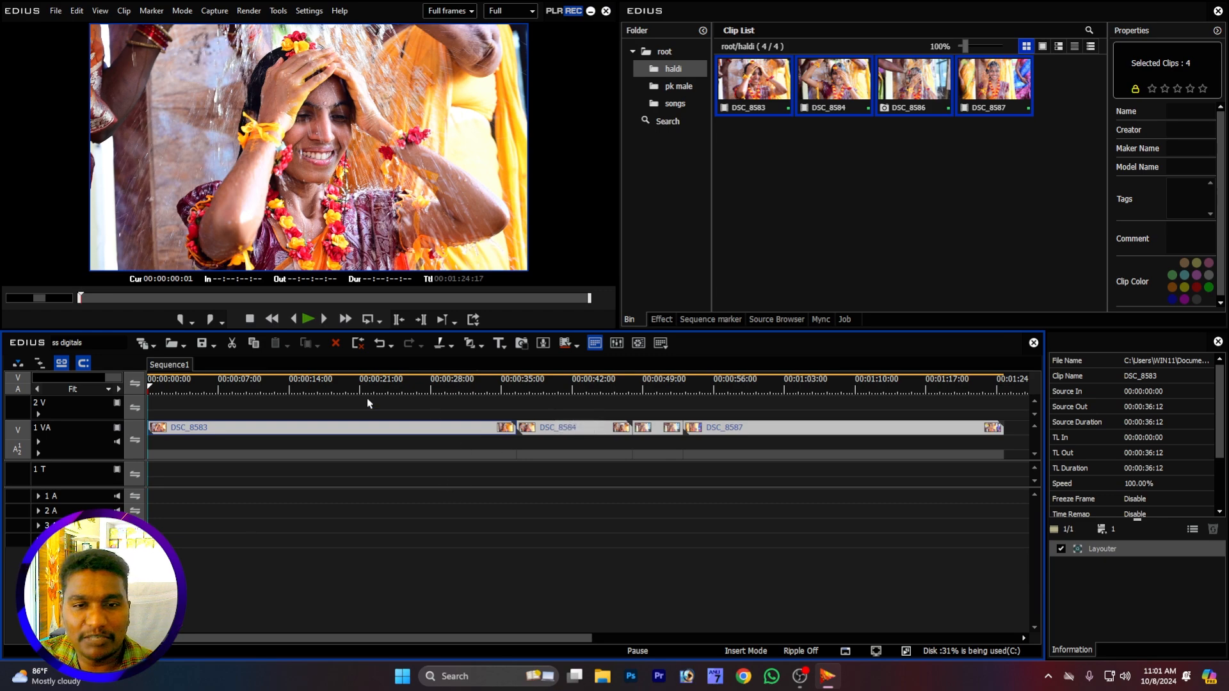
- Split the clip DSC_8583 on track 1 VA at timecode 00:00:17:03
{"action": "left_click_drag", "start_coordinate": [146, 388], "coordinate": [323, 401]}
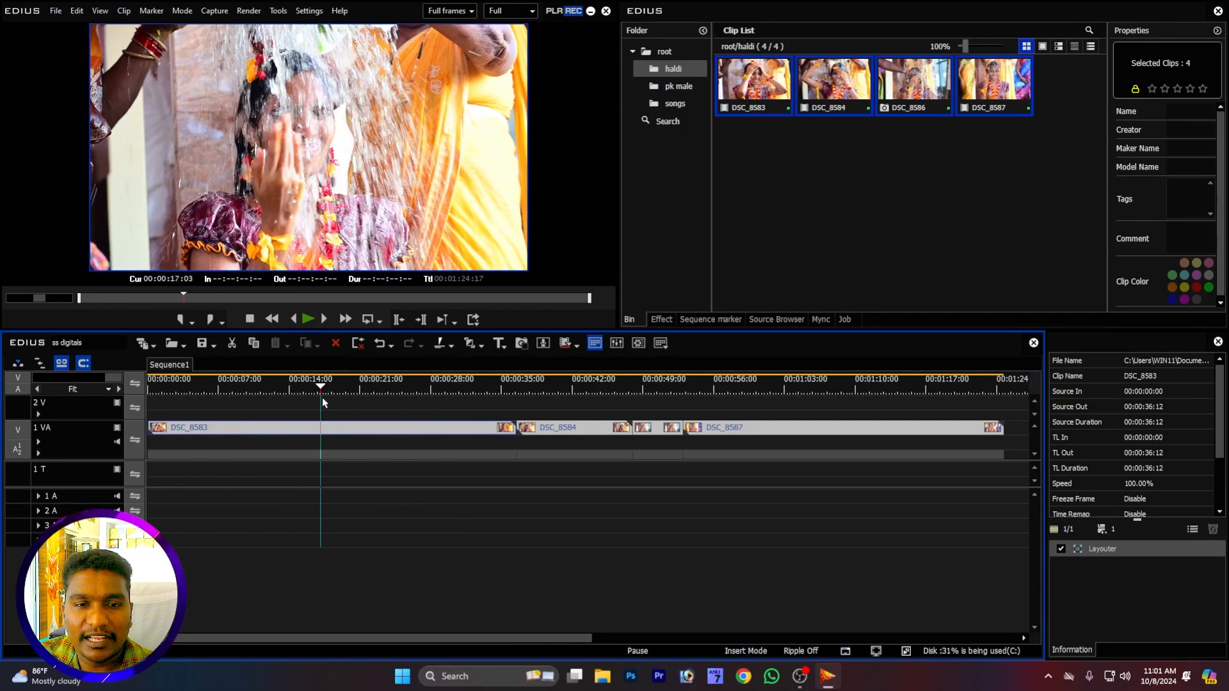
{"action": "key", "text": "shift+End"}
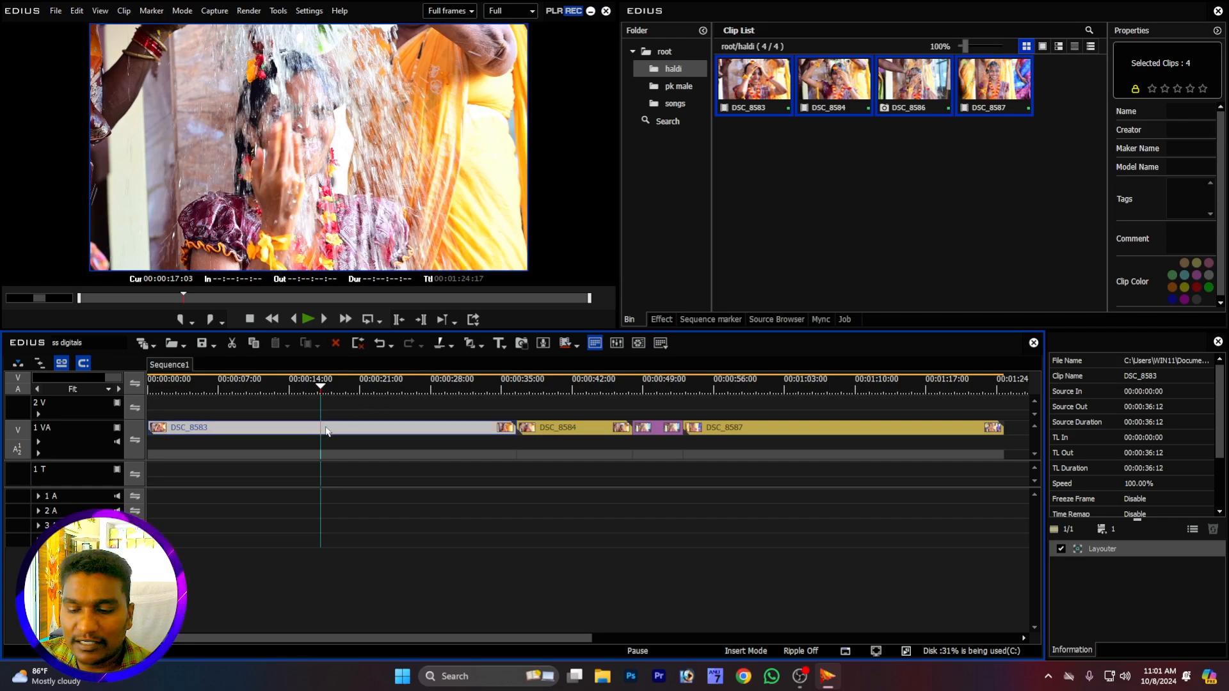
{"action": "key", "text": "c"}
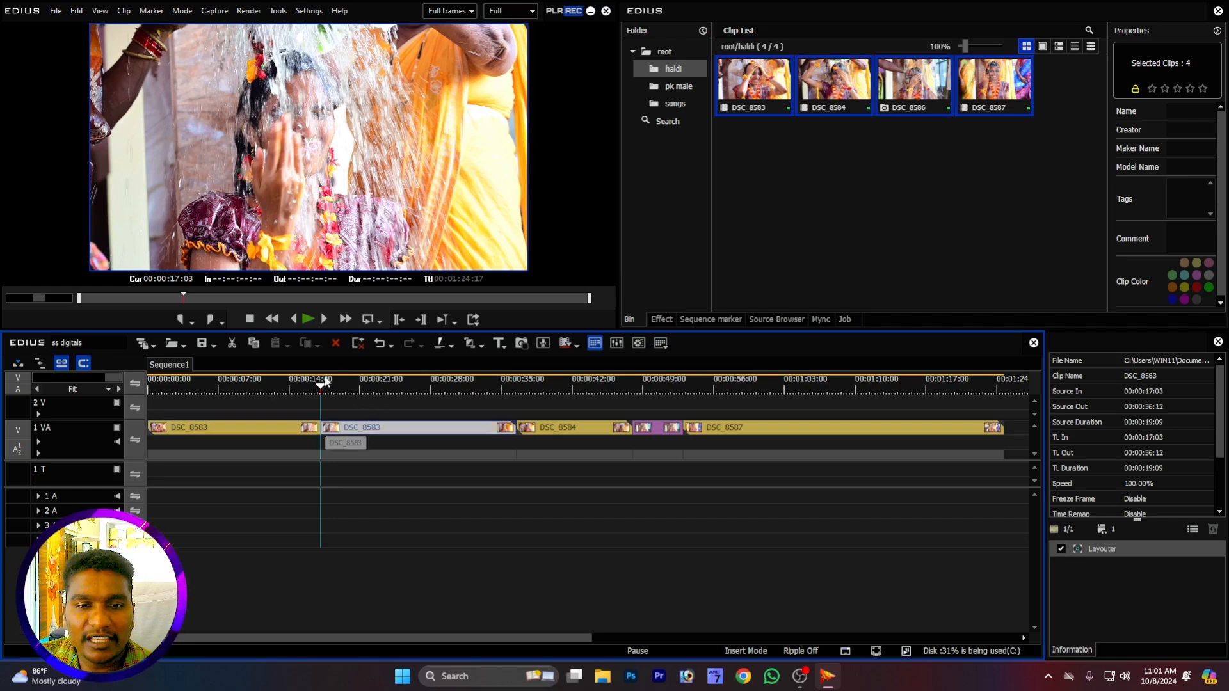
- Scrub back and forth across the cut in DSC_8583, return the playhead to 00:00:00:01 and select the second piece
{"action": "left_click_drag", "start_coordinate": [321, 388], "coordinate": [301, 388]}
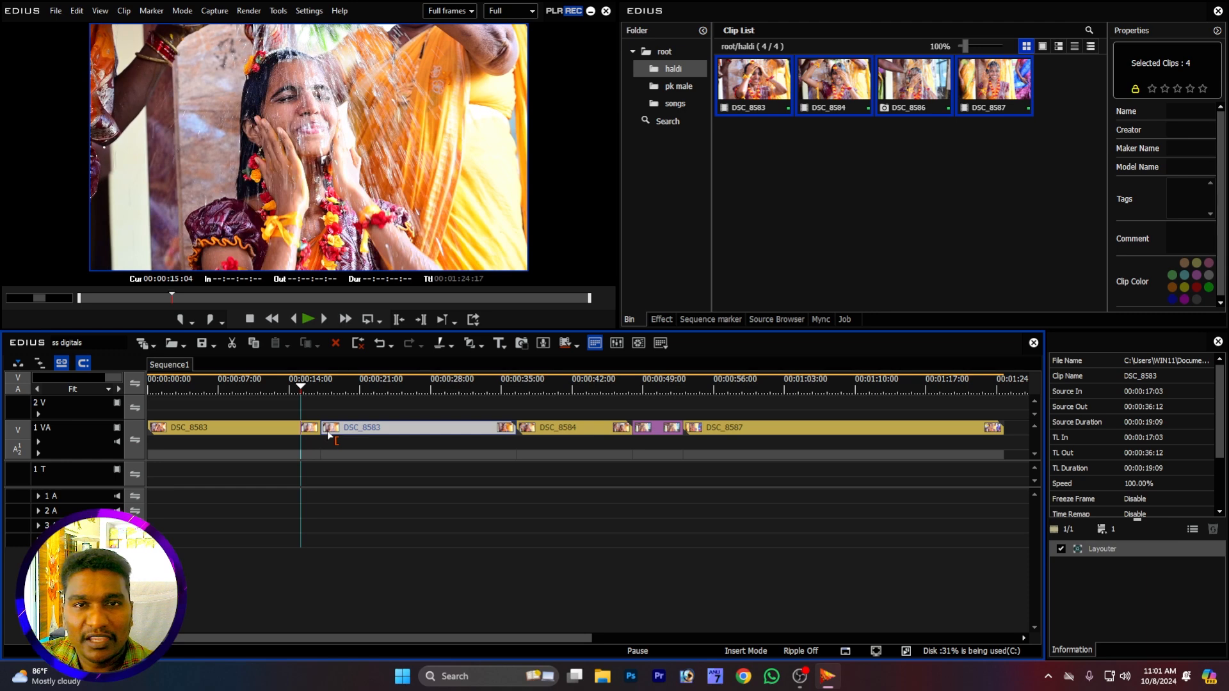
{"action": "left_click", "coordinate": [796, 678]}
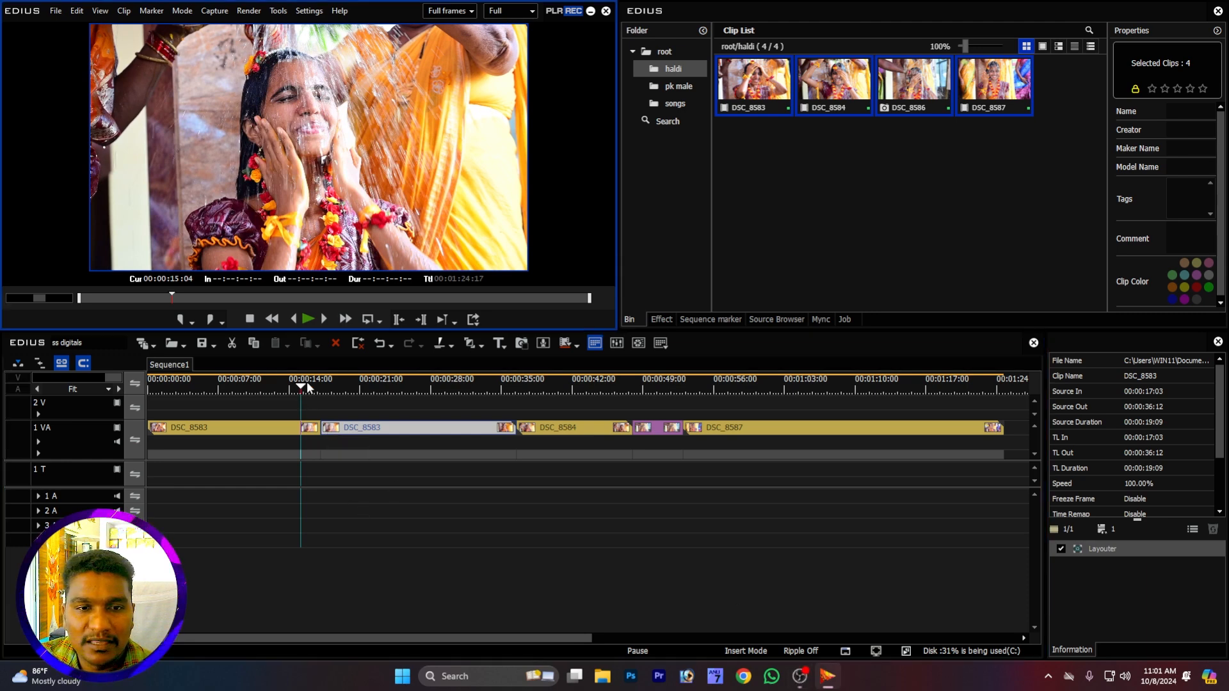
{"action": "left_click_drag", "start_coordinate": [306, 386], "coordinate": [332, 383]}
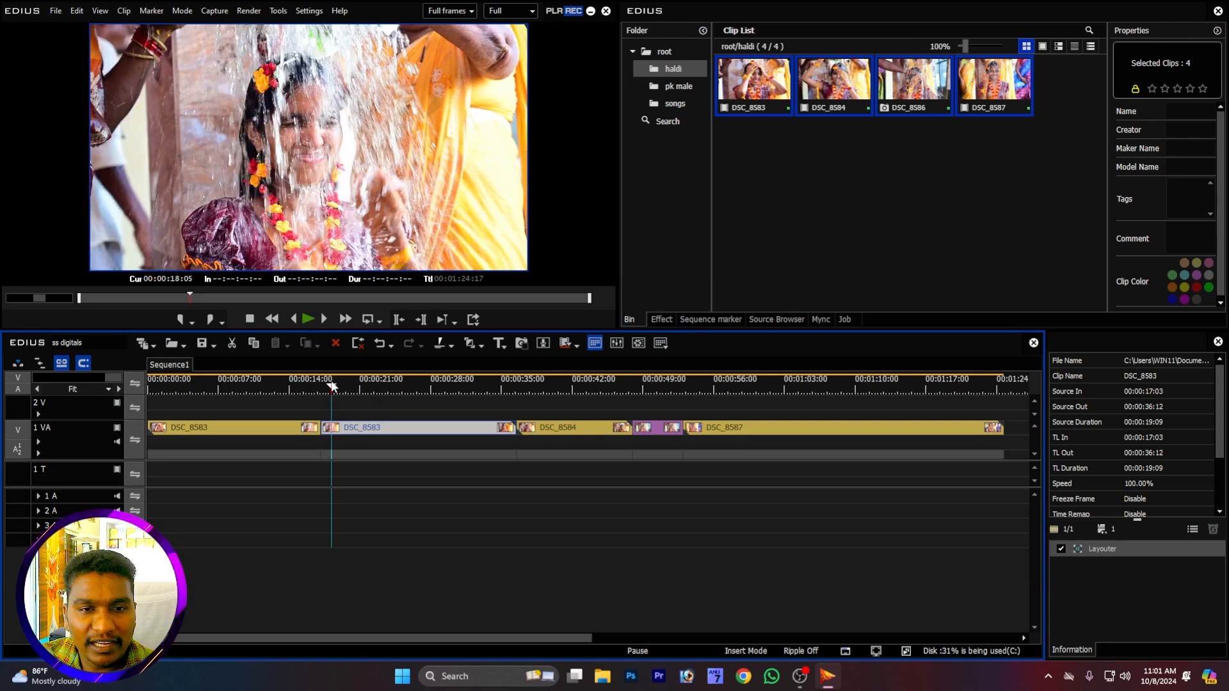
{"action": "left_click", "coordinate": [336, 384]}
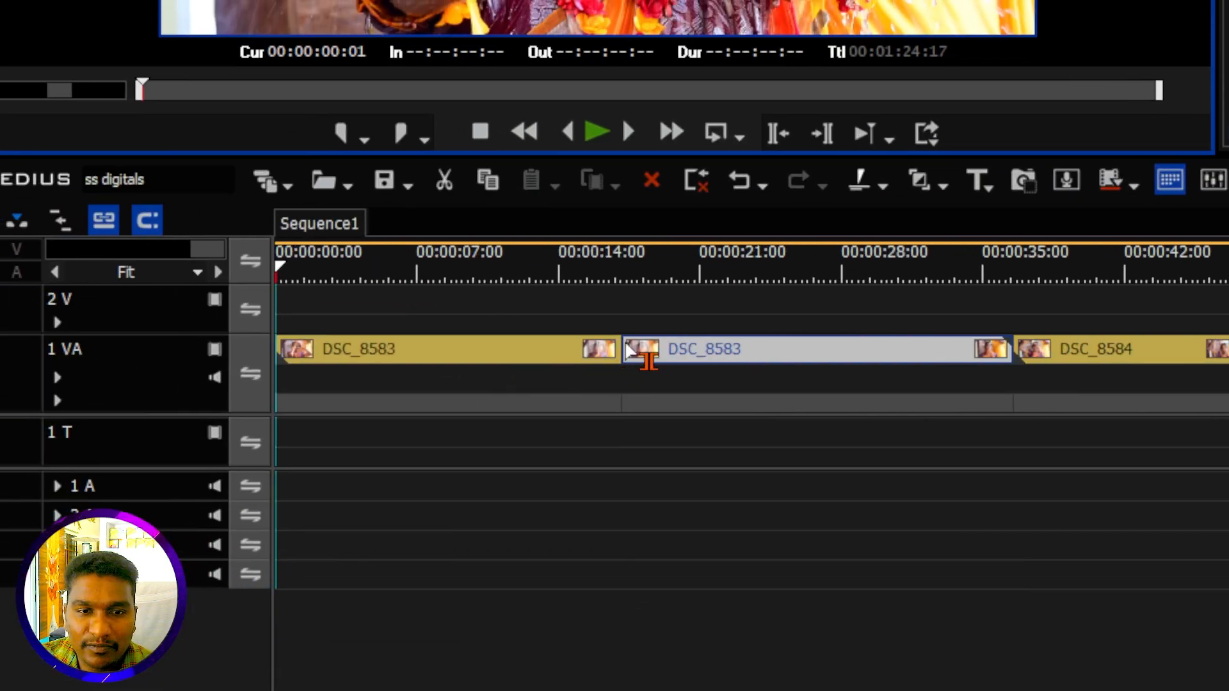
{"action": "left_click", "coordinate": [675, 351]}
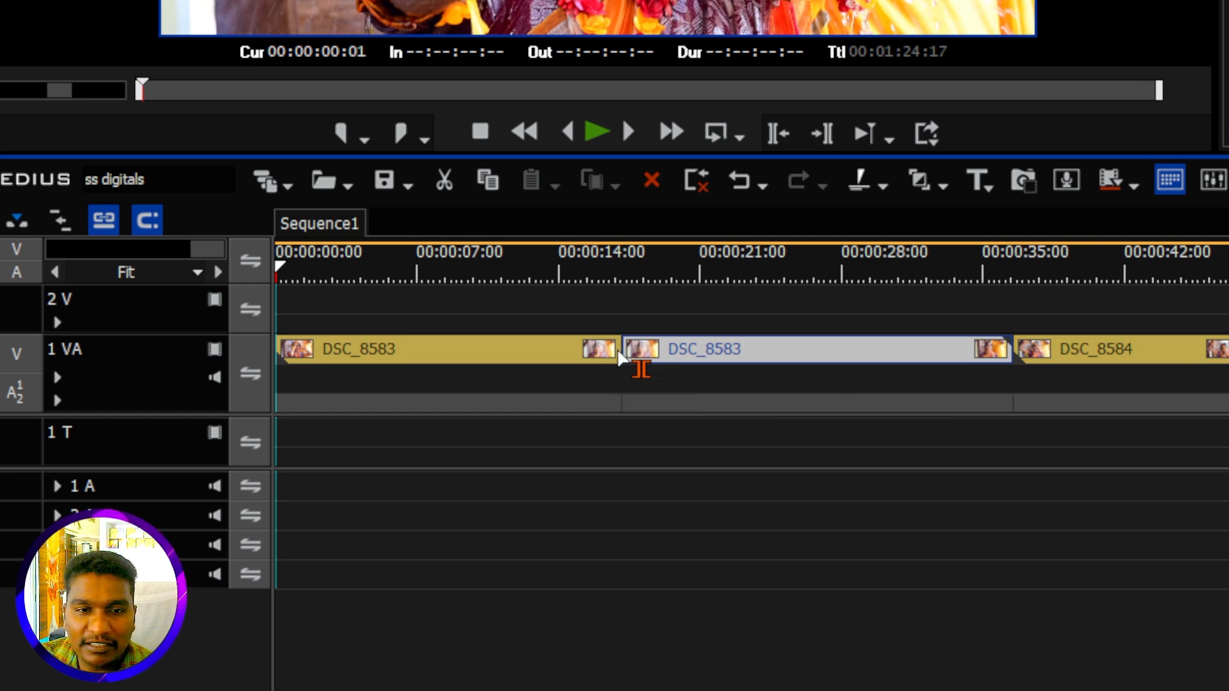
- Select the cut between the two DSC_8583 pieces and bring up the Vitascene V5 EE Presets transitions in the effect library
{"action": "mouse_move", "coordinate": [624, 357]}
{"action": "left_mouse_down"}
{"action": "mouse_move", "coordinate": [736, 369]}
{"action": "mouse_move", "coordinate": [627, 363]}
{"action": "left_mouse_up"}
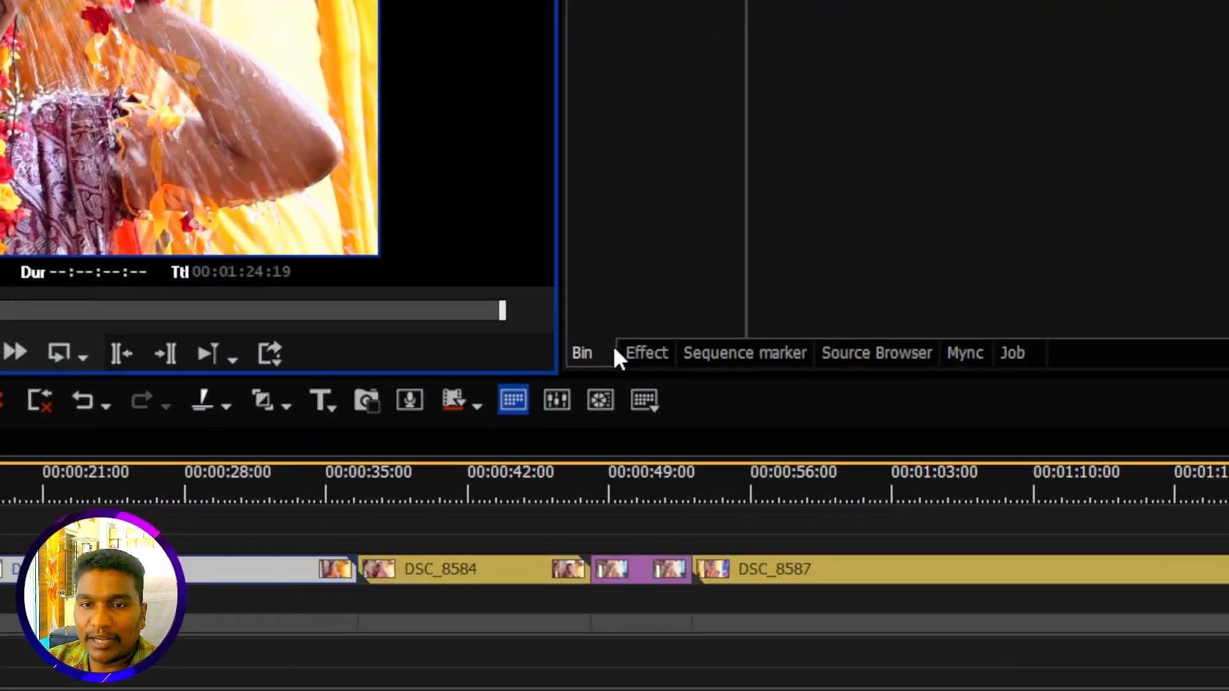
{"action": "left_click", "coordinate": [657, 320]}
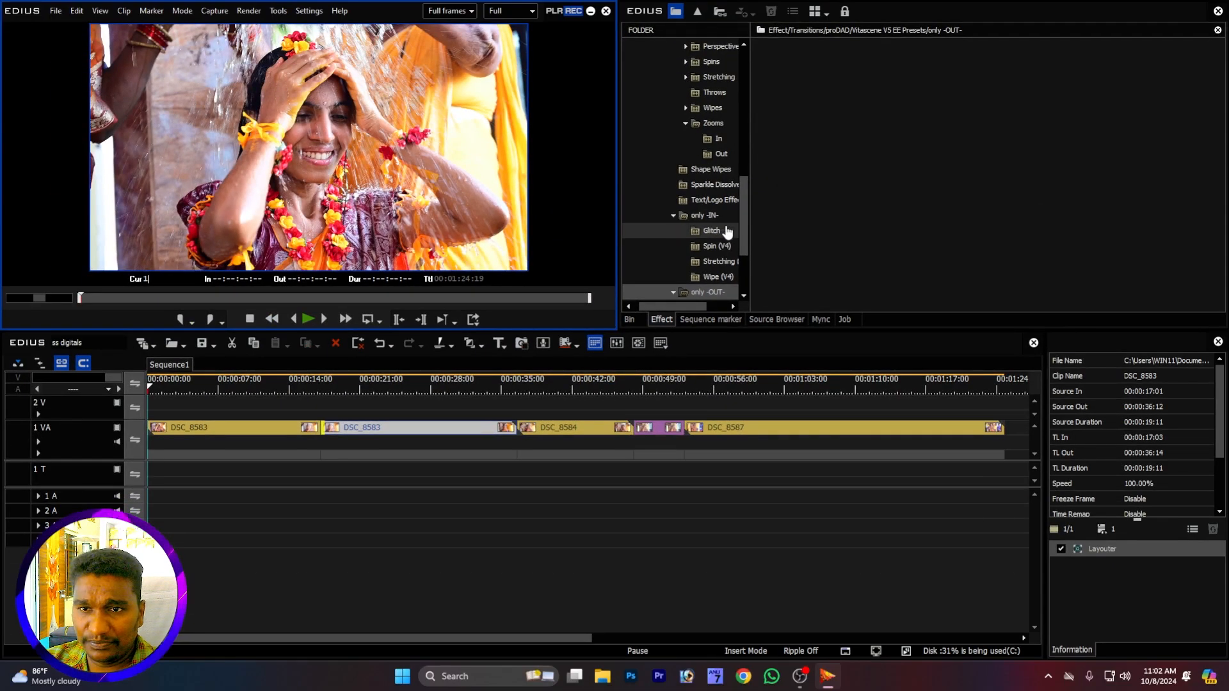
{"action": "left_click_drag", "start_coordinate": [743, 219], "coordinate": [744, 103]}
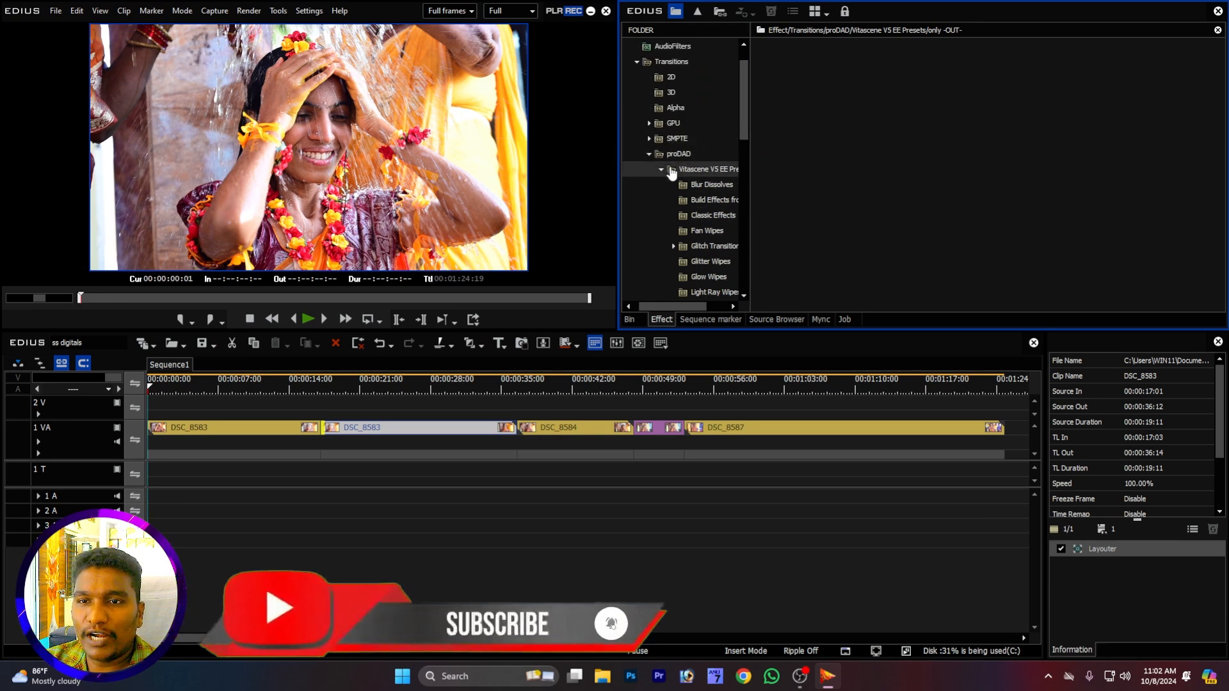
{"action": "left_click_drag", "start_coordinate": [742, 102], "coordinate": [741, 96]}
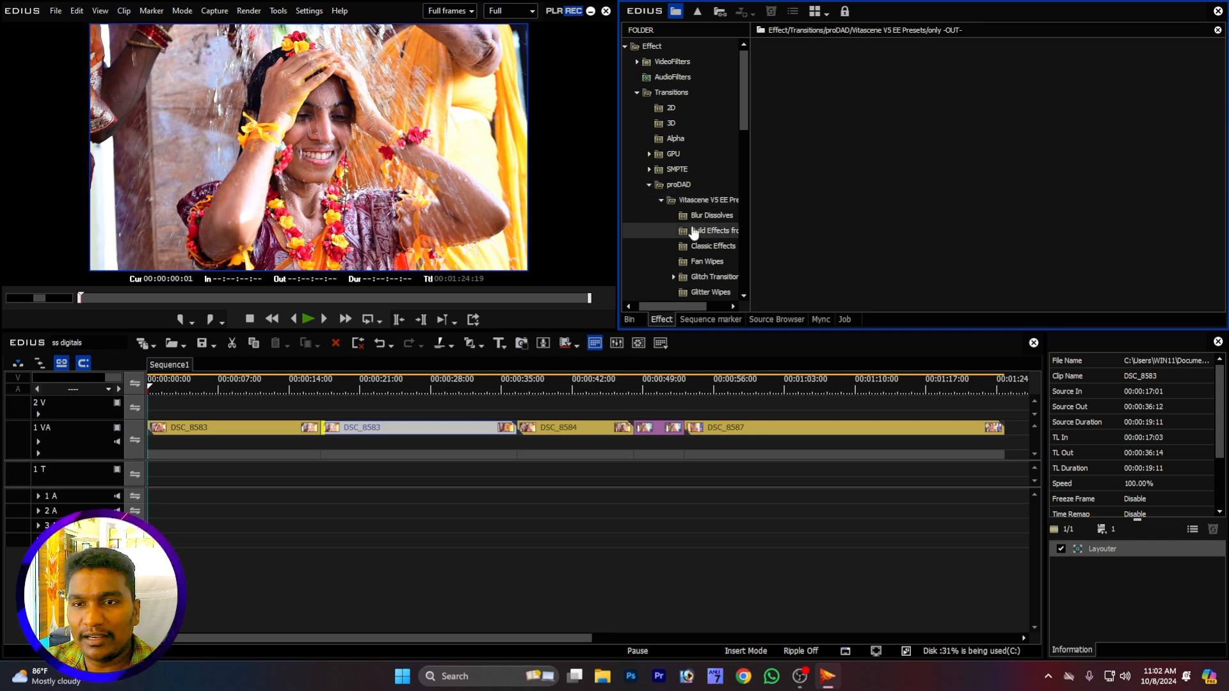
{"action": "left_click_drag", "start_coordinate": [678, 304], "coordinate": [698, 305]}
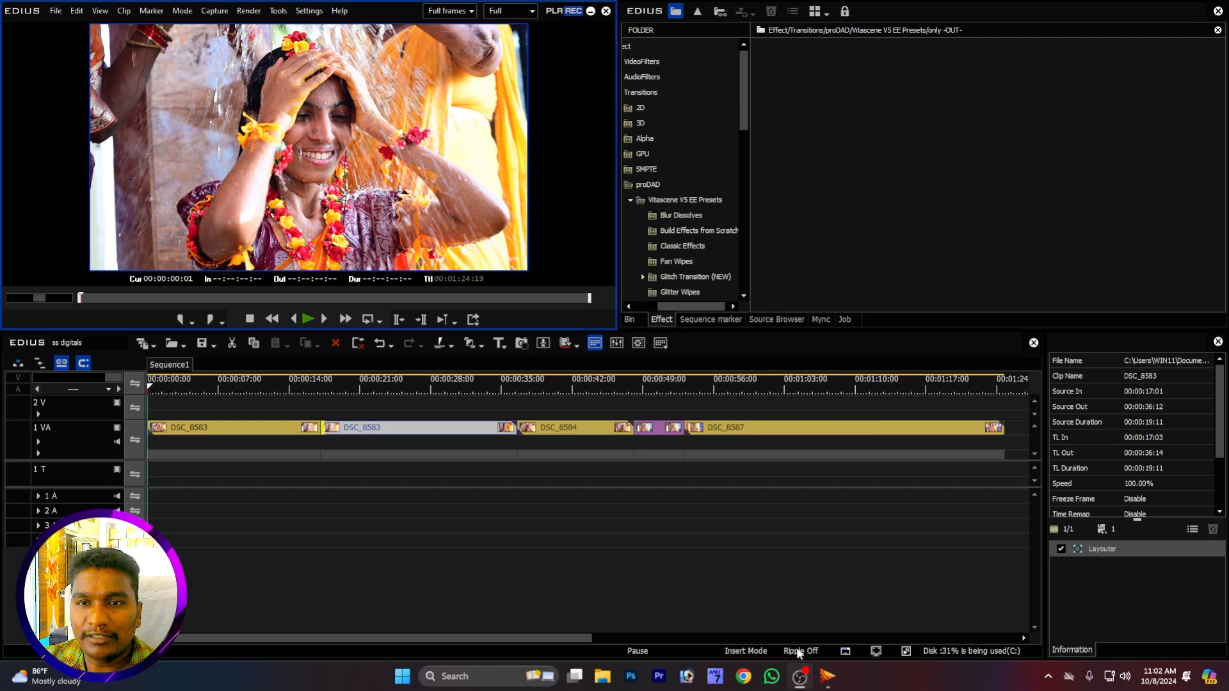
{"action": "mouse_move", "coordinate": [743, 160]}
{"action": "left_mouse_down"}
{"action": "mouse_move", "coordinate": [751, 263]}
{"action": "mouse_move", "coordinate": [751, 146]}
{"action": "left_mouse_up"}
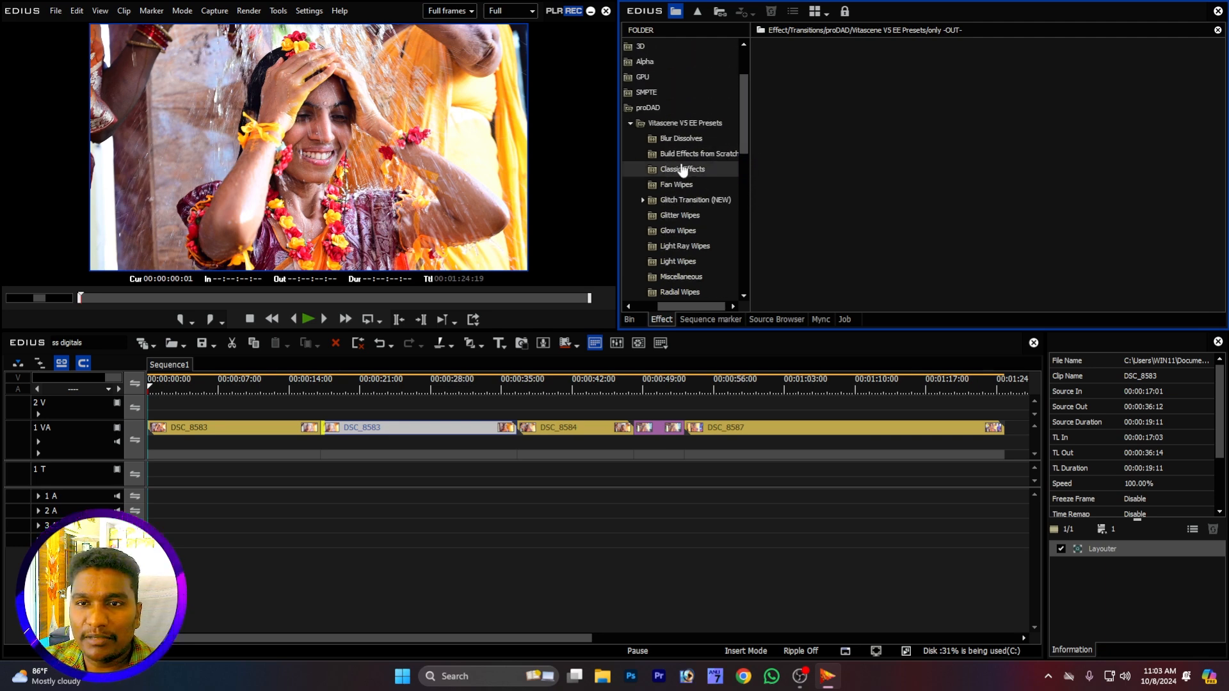
- Look through the Vitascene V5 EE preset folders, from Classic Effects and the wipes to the Seamless Transitions Panoramics and Spins
{"action": "left_click", "coordinate": [683, 169]}
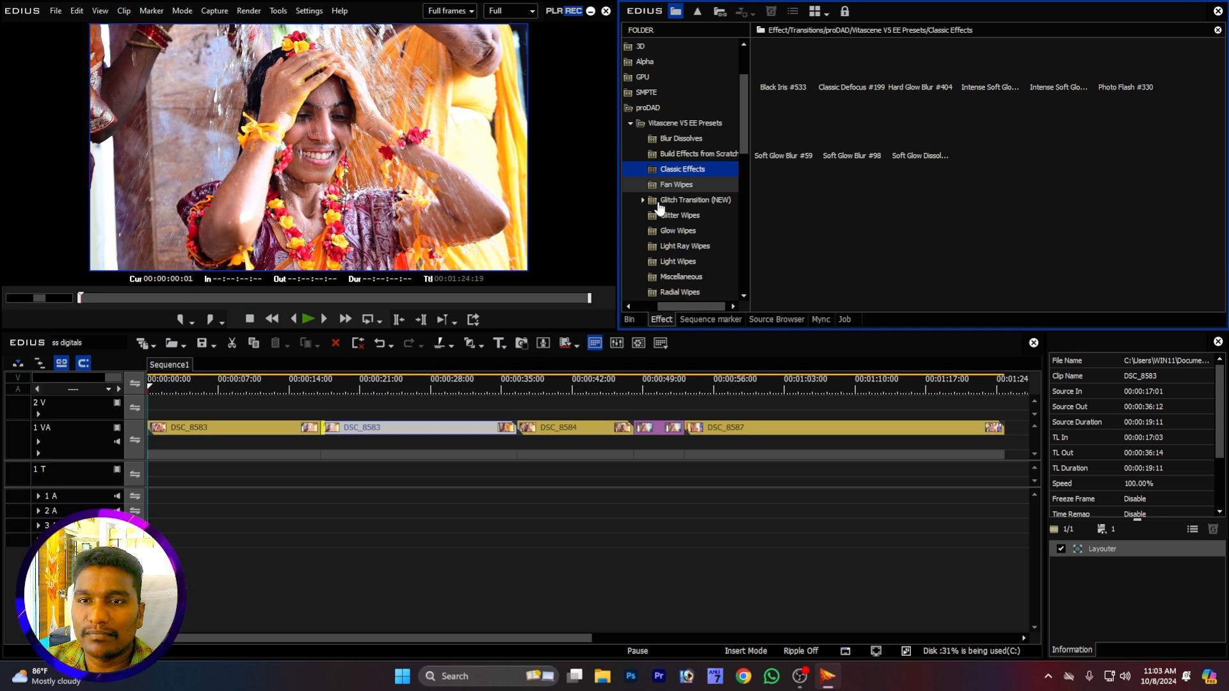
{"action": "left_click", "coordinate": [669, 185]}
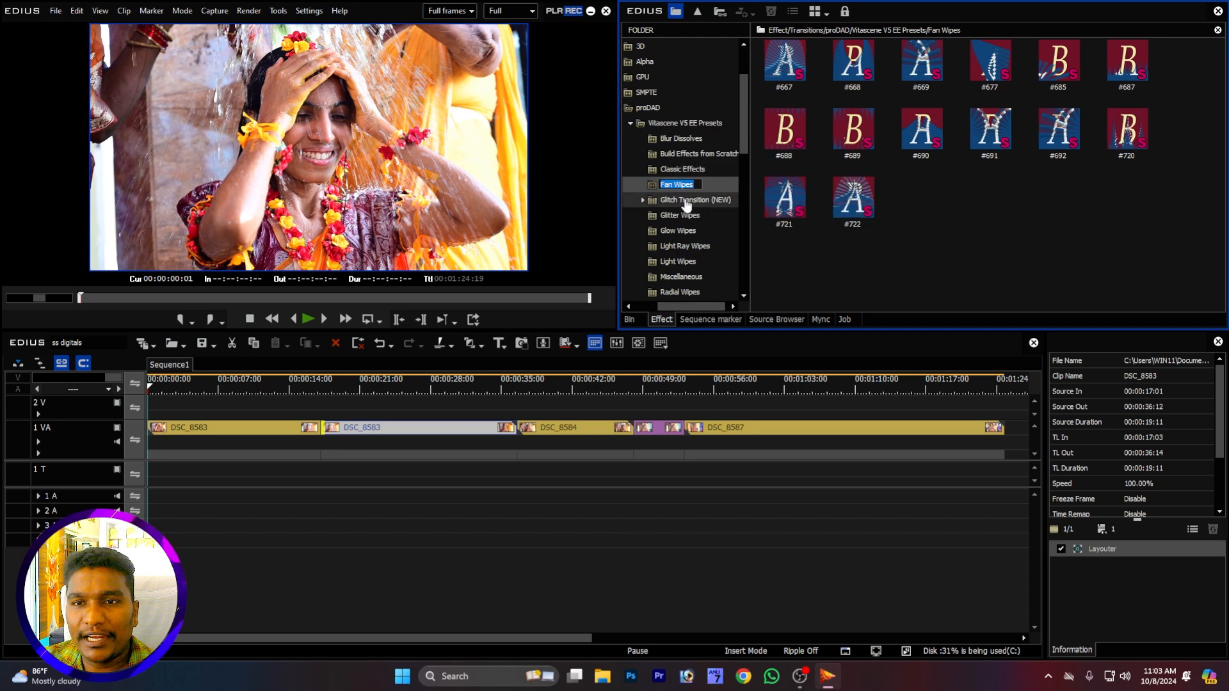
{"action": "left_click", "coordinate": [670, 217]}
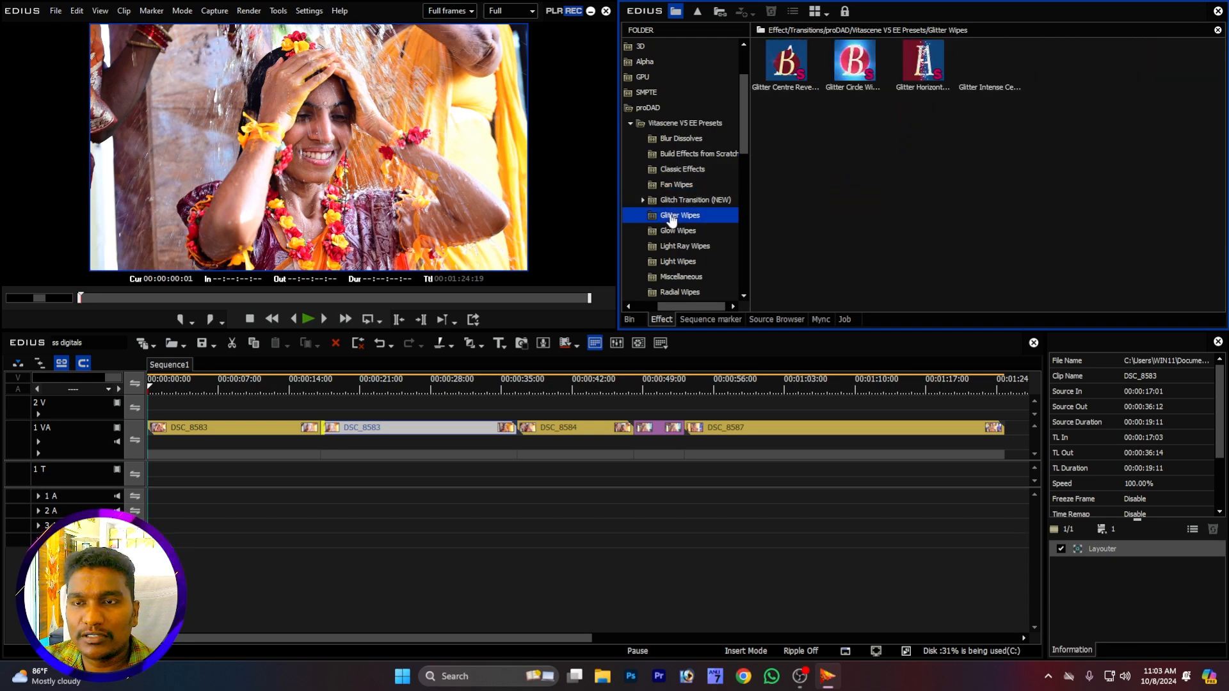
{"action": "left_click", "coordinate": [679, 235]}
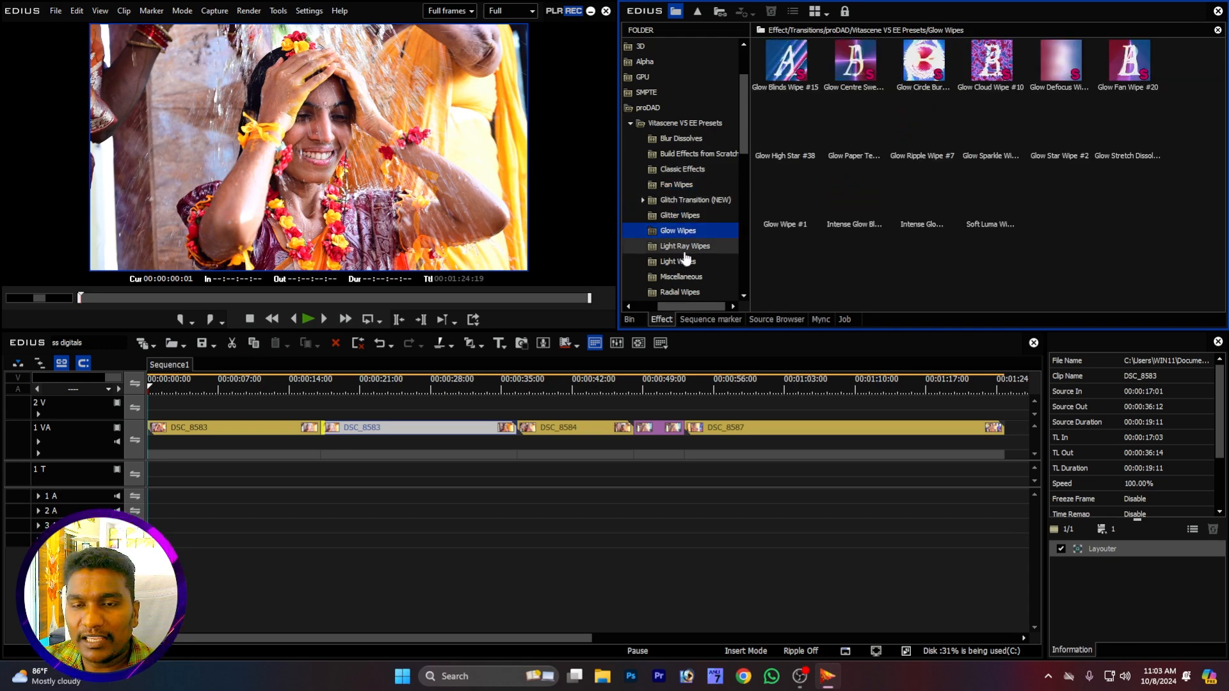
{"action": "left_click", "coordinate": [679, 246]}
{"action": "left_click", "coordinate": [681, 261]}
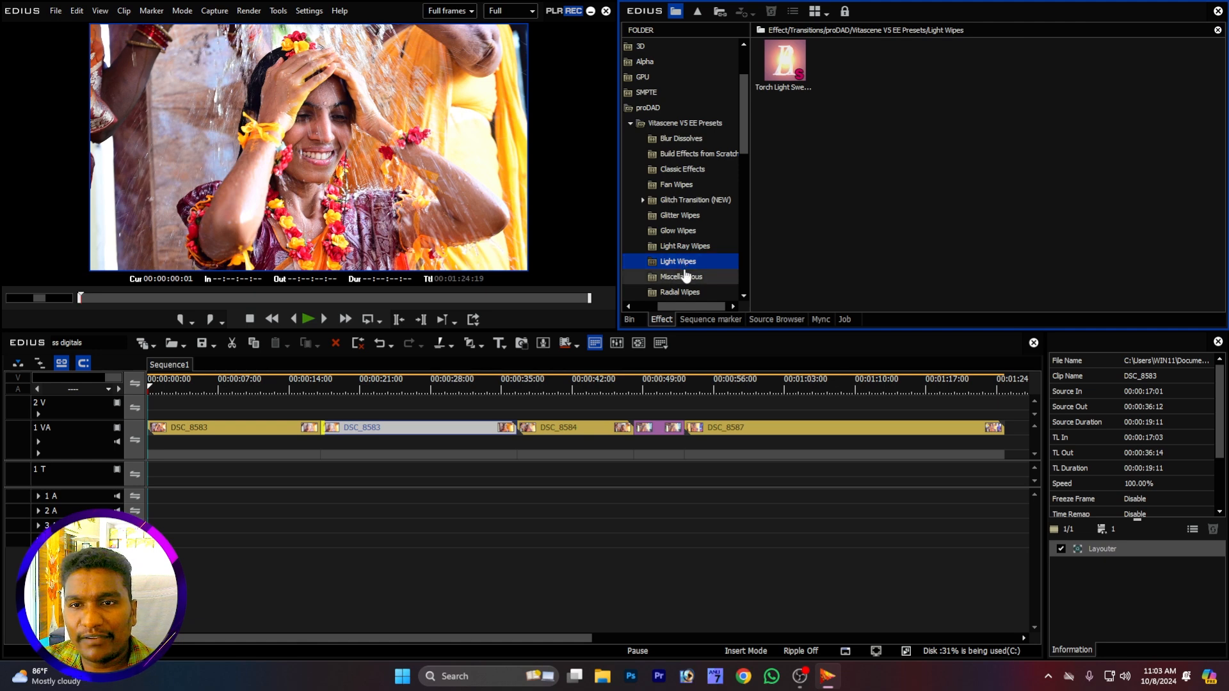
{"action": "left_click", "coordinate": [688, 279]}
{"action": "scroll", "coordinate": [702, 138], "scroll_direction": "down", "scroll_amount": 3}
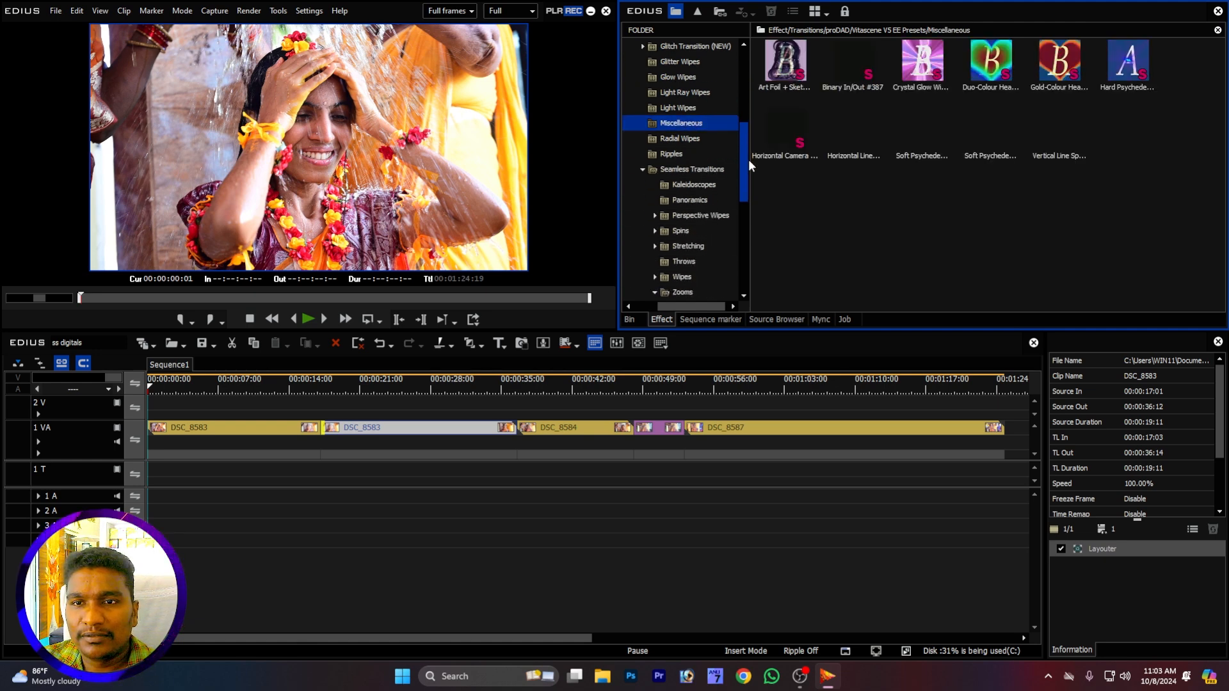
{"action": "left_click", "coordinate": [702, 137]}
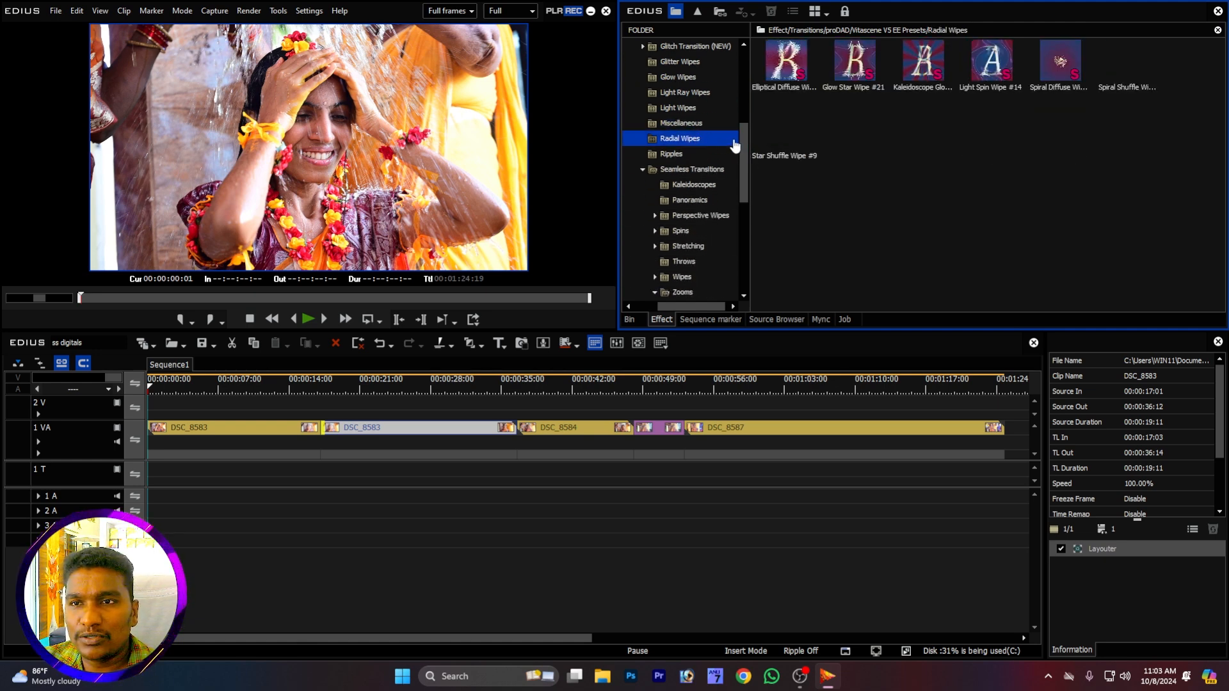
{"action": "scroll", "coordinate": [694, 131], "scroll_direction": "down", "scroll_amount": 5}
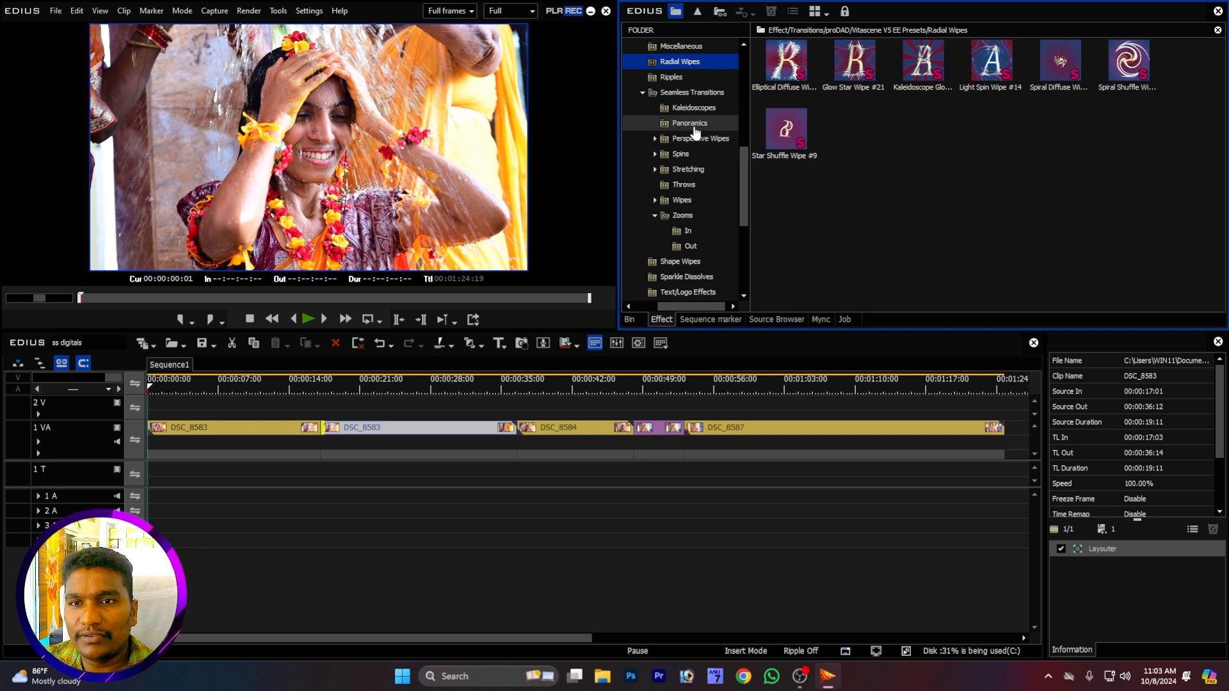
{"action": "left_click", "coordinate": [691, 125]}
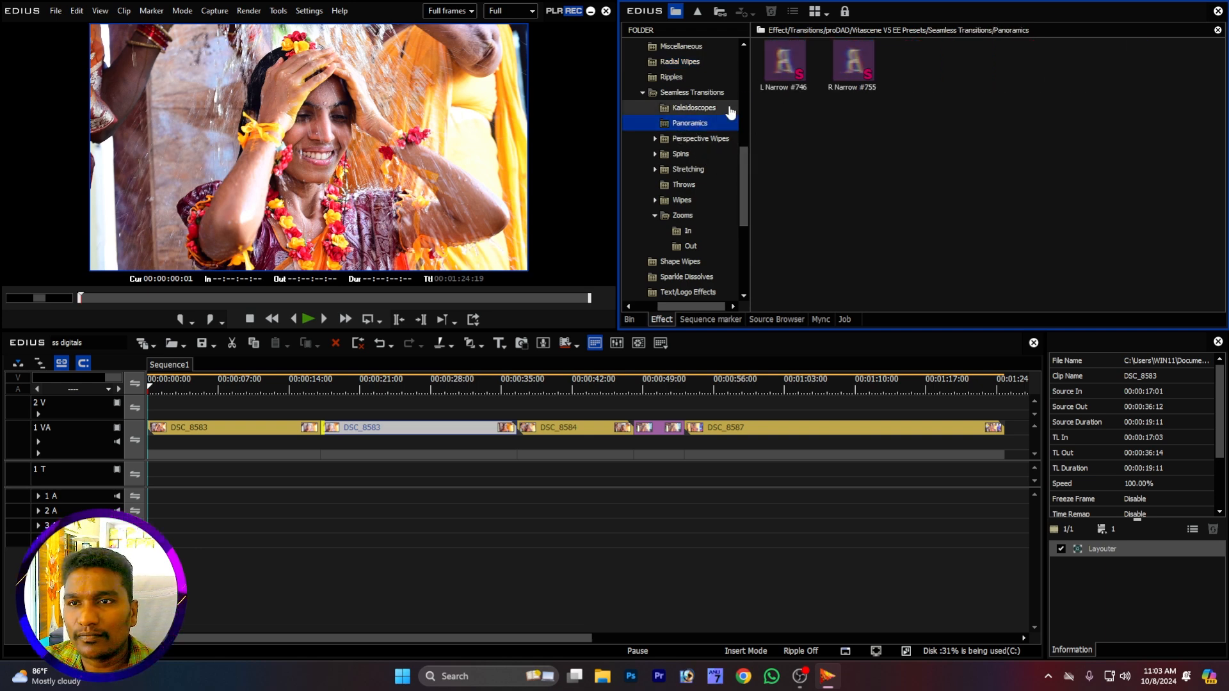
{"action": "left_click", "coordinate": [683, 155]}
- Apply the B-Throw #805 transition from Throws to the cut between the two DSC_8583 pieces and play back across it
{"action": "left_click", "coordinate": [688, 188]}
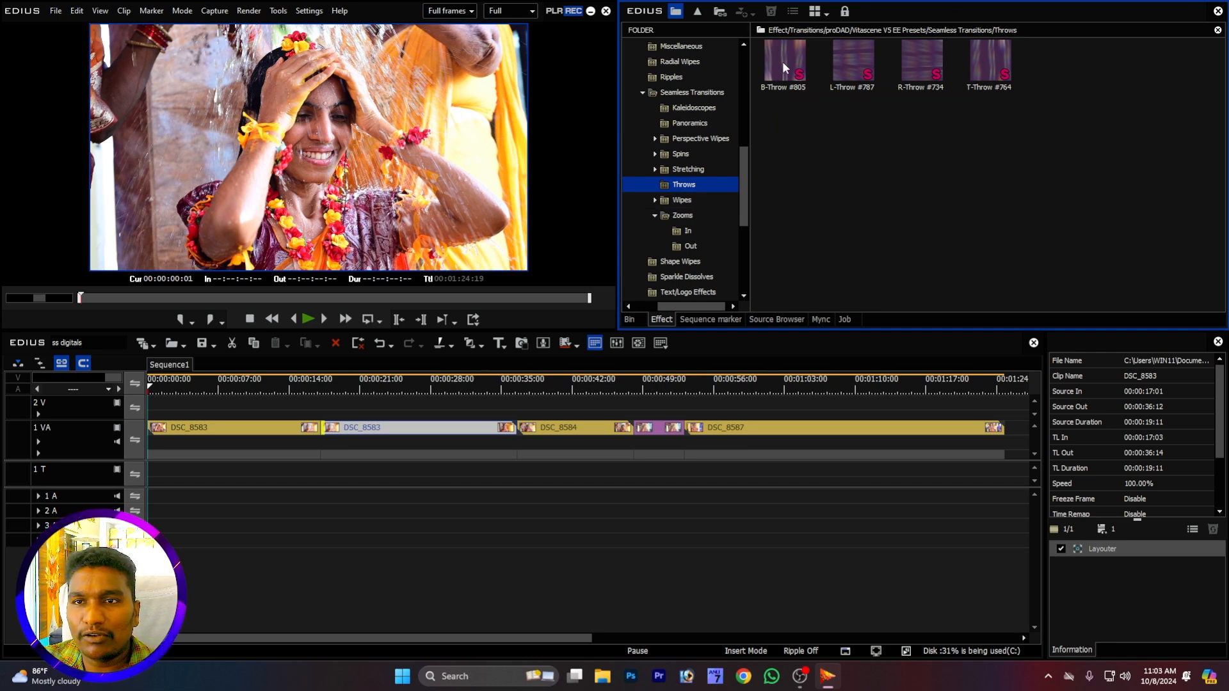
{"action": "left_click_drag", "start_coordinate": [782, 62], "coordinate": [317, 424]}
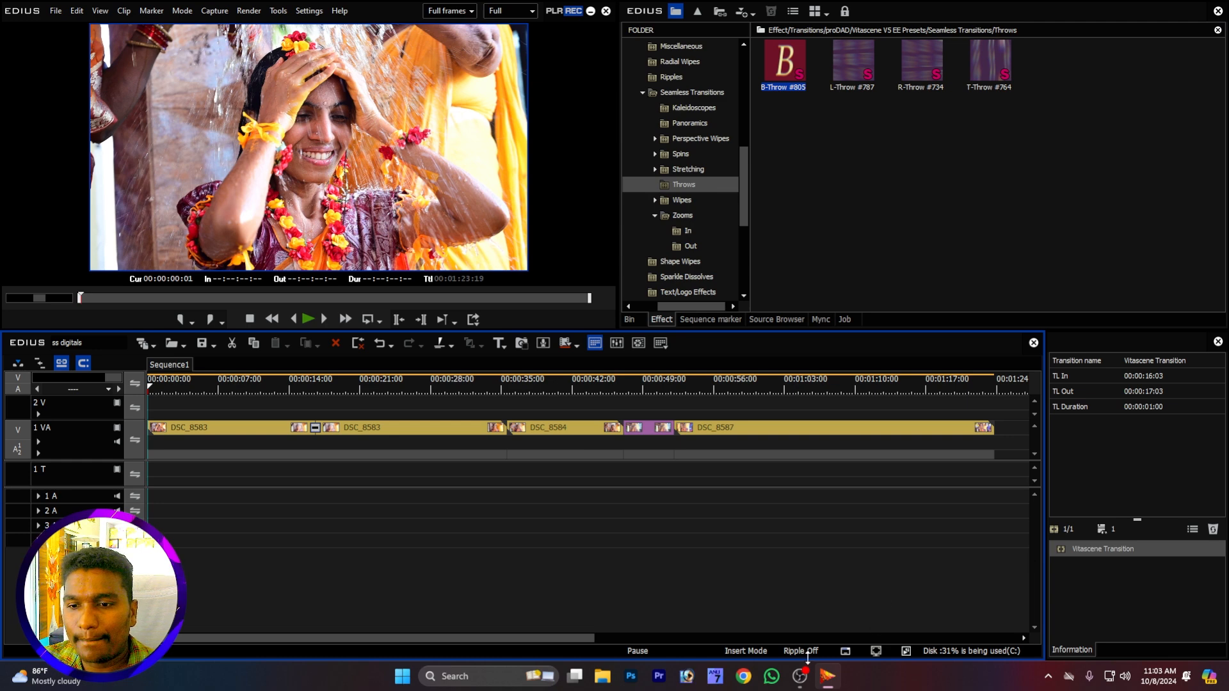
{"action": "left_click", "coordinate": [800, 676]}
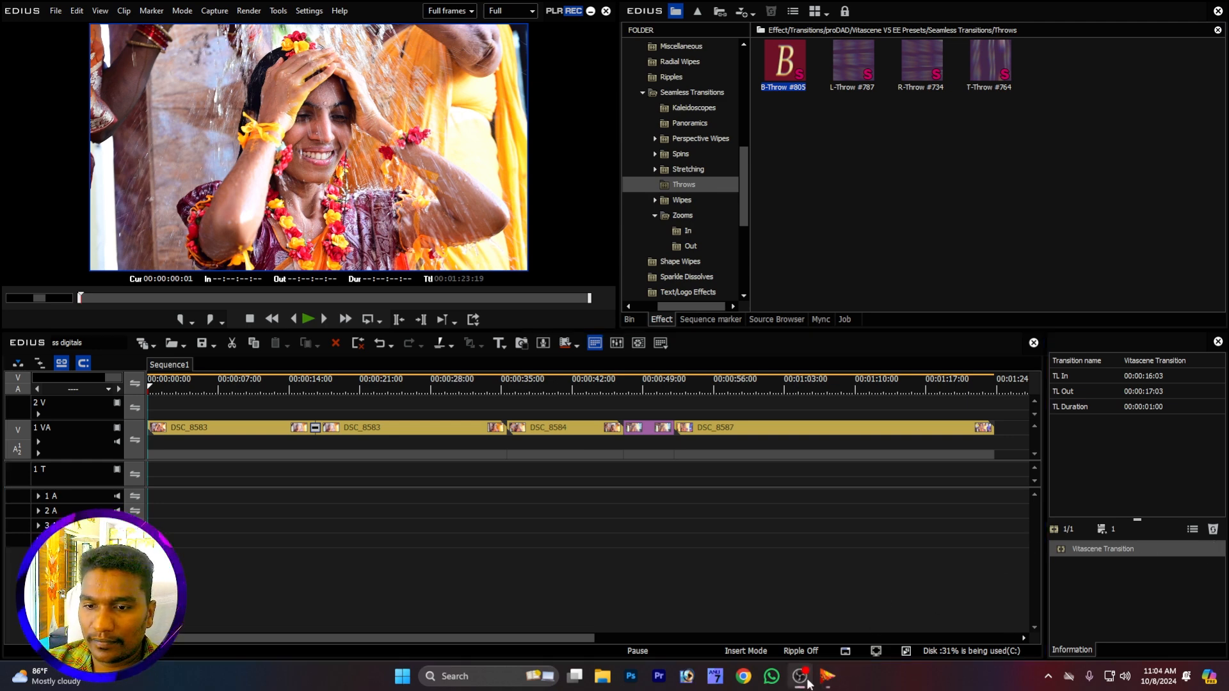
{"action": "left_click", "coordinate": [807, 683]}
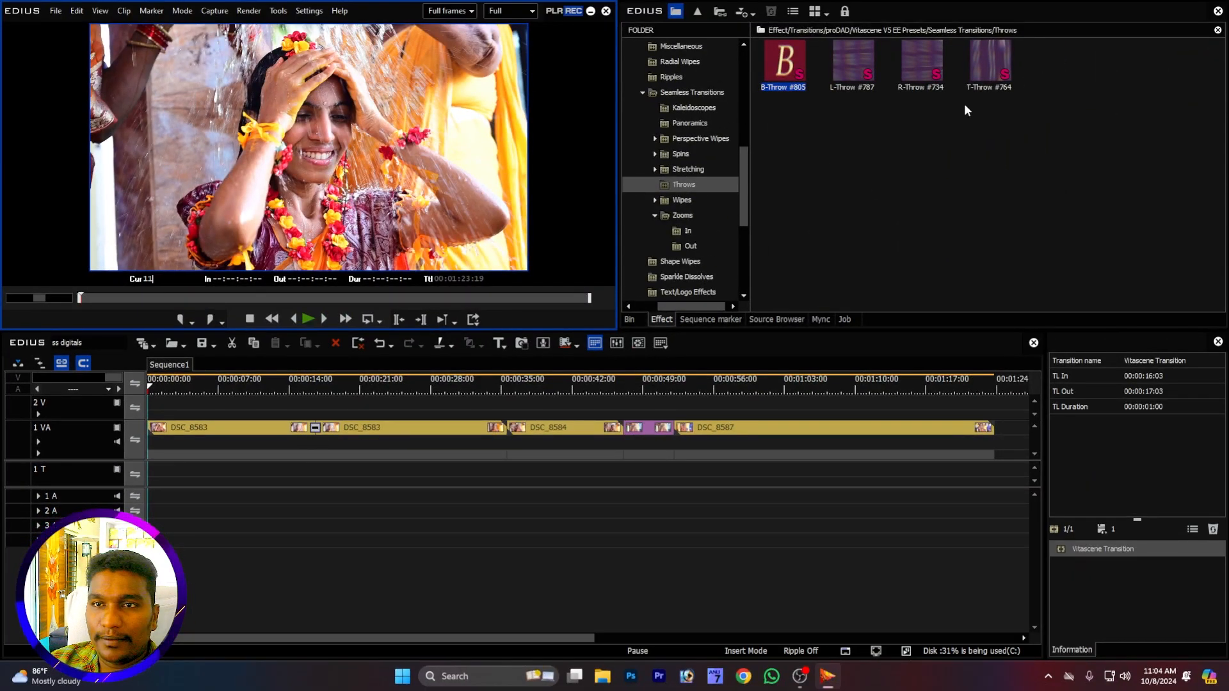
{"action": "left_click", "coordinate": [295, 386]}
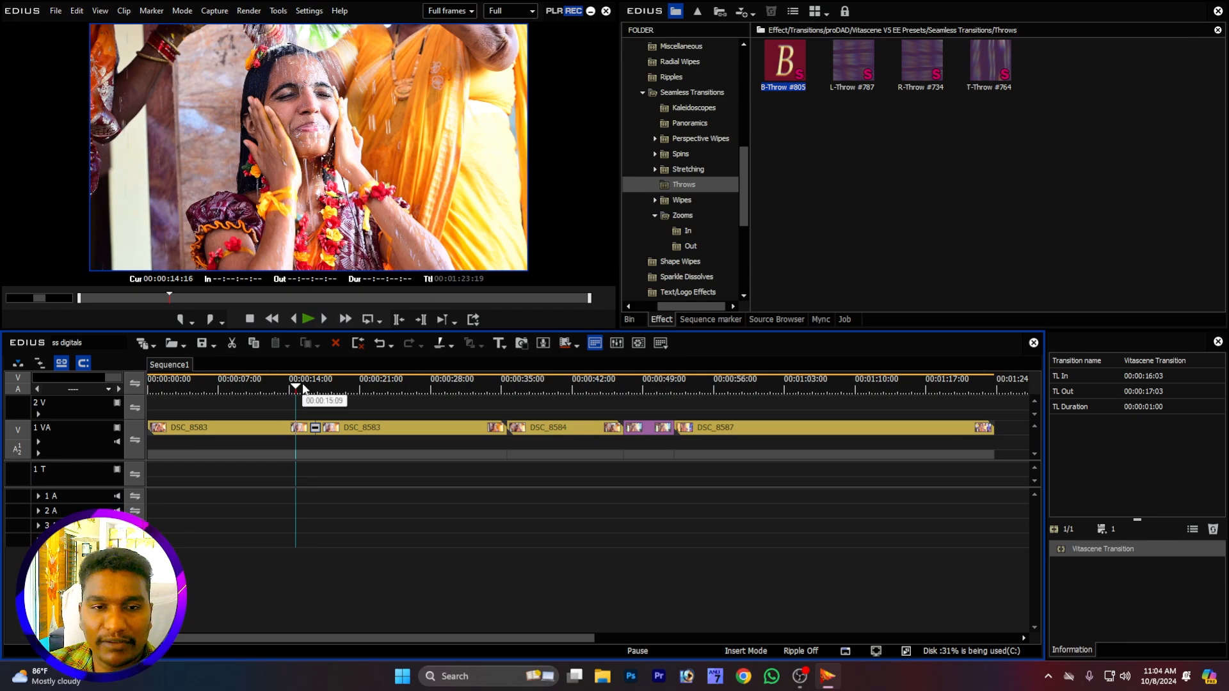
{"action": "key", "text": "space"}
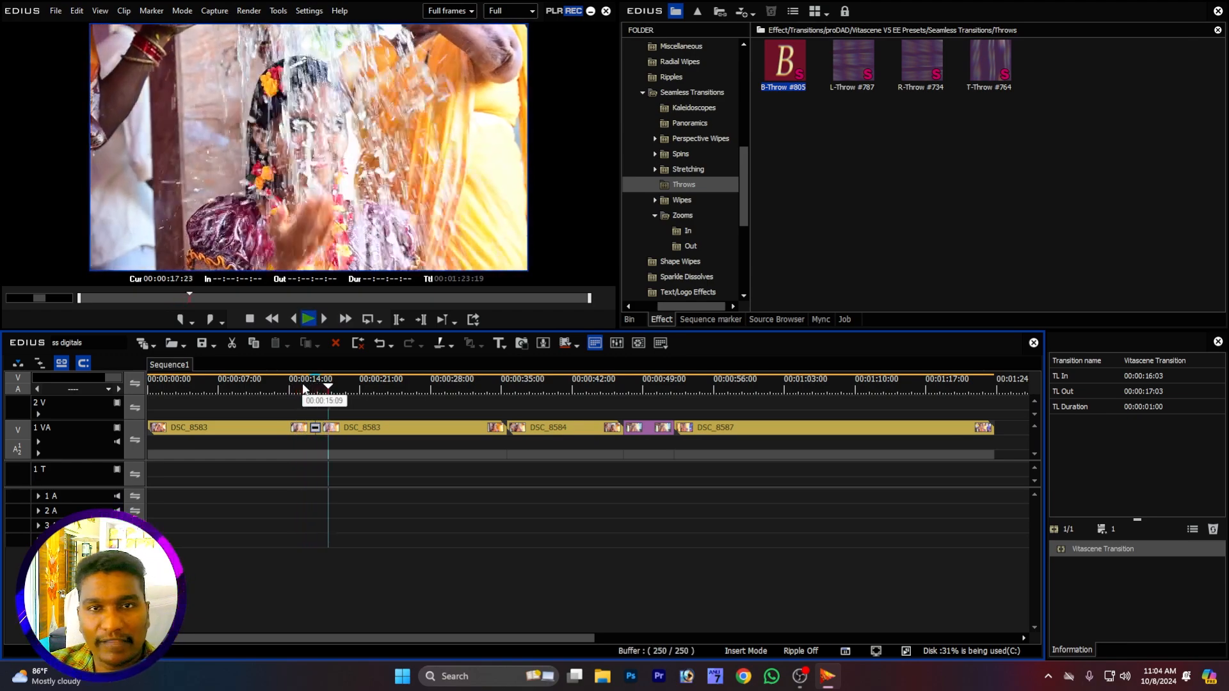
{"action": "key", "text": "space"}
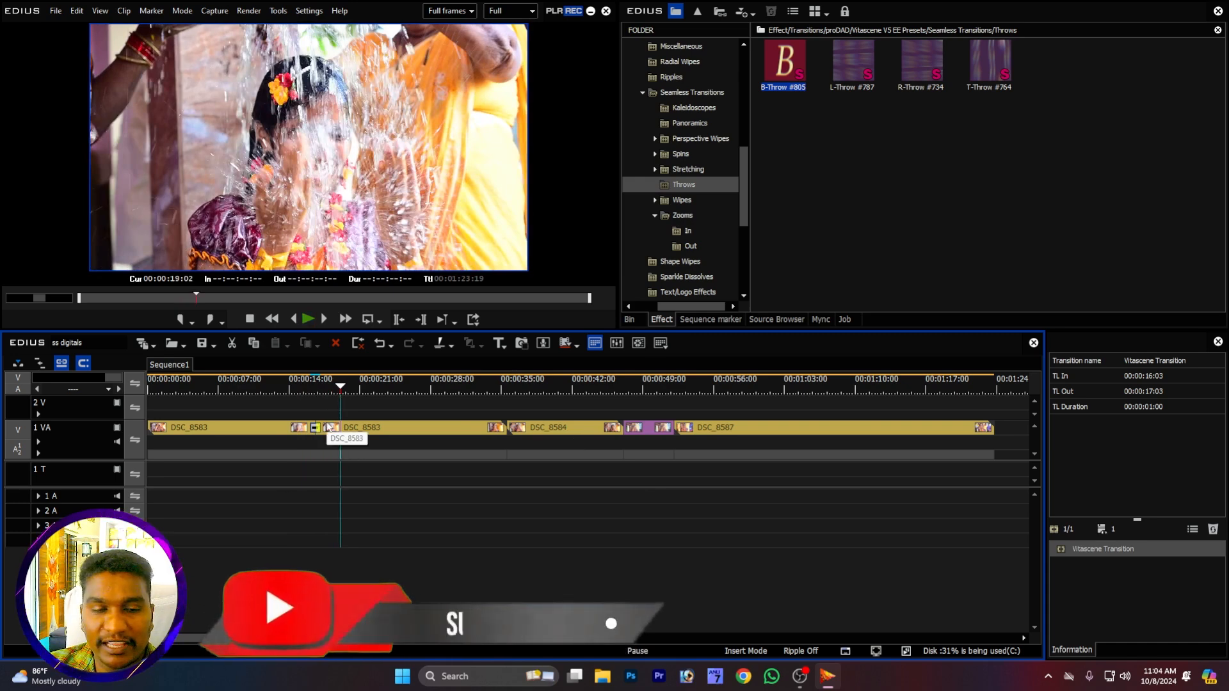
- Remove the B-Throw #805 transition from the cut in DSC_8583, trying it on and off once
{"action": "key", "text": "Delete"}
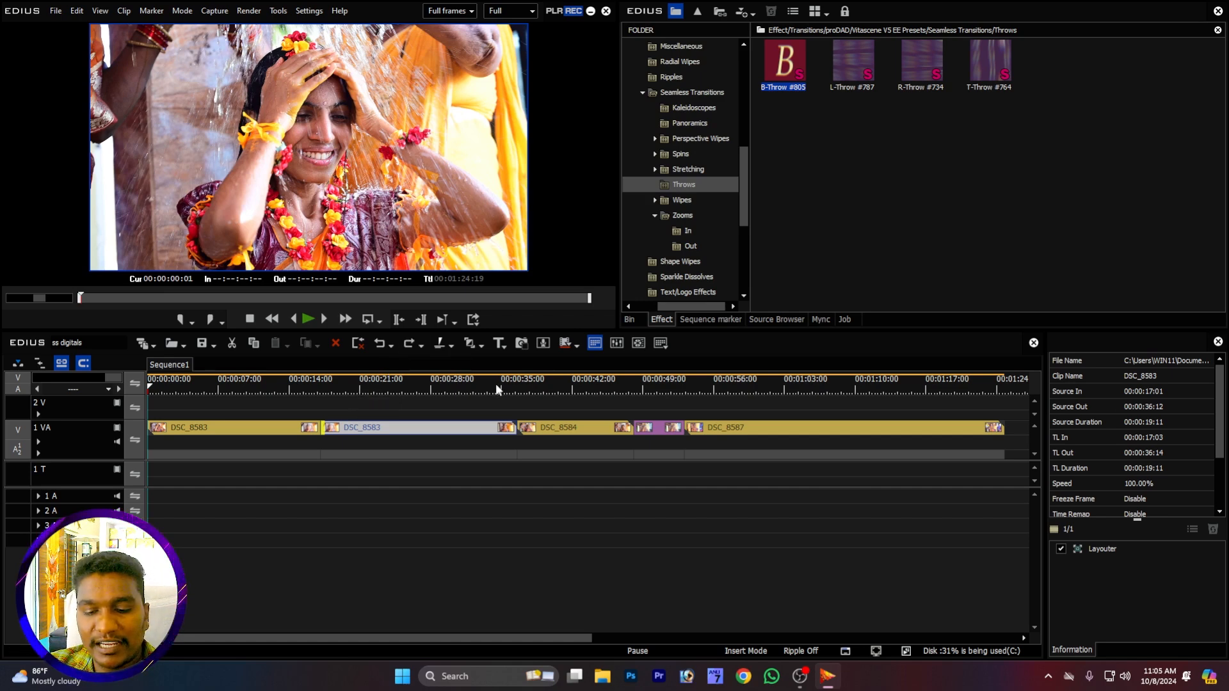
{"action": "key", "text": "ctrl+p"}
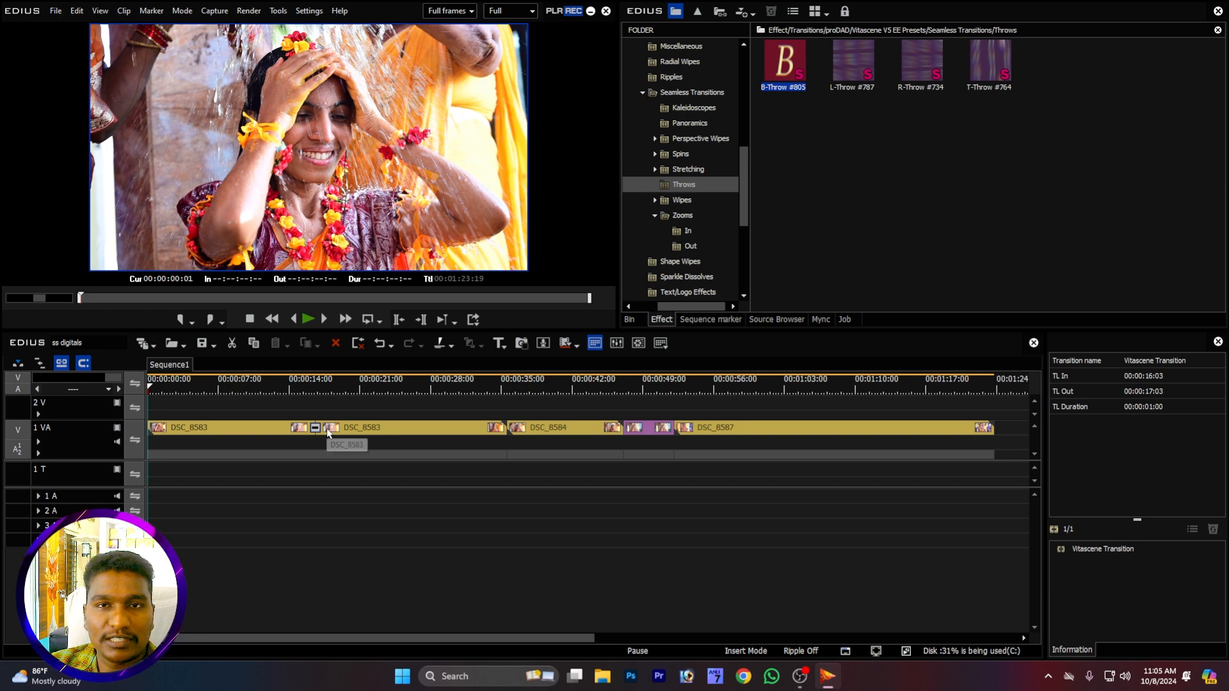
{"action": "key", "text": "ctrl+z"}
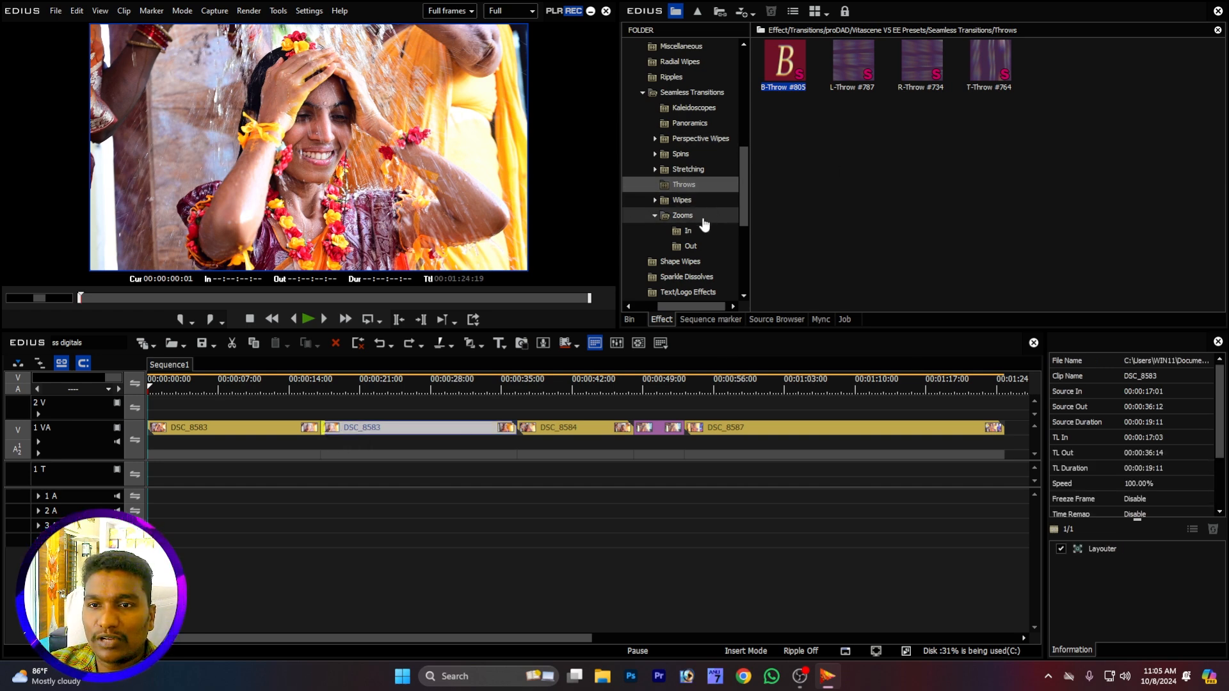
- Apply the Narrow #739 transition from Zooms In to the cut in DSC_8583 and play back across it
{"action": "left_click", "coordinate": [716, 231]}
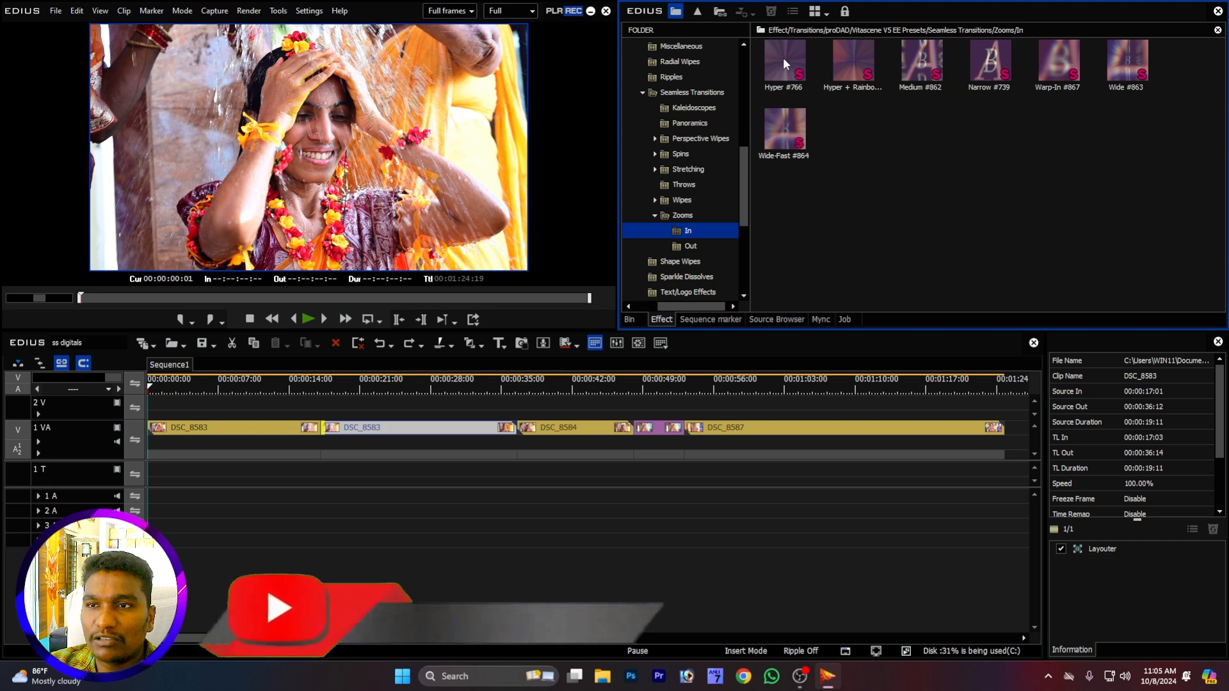
{"action": "left_click_drag", "start_coordinate": [996, 71], "coordinate": [317, 430]}
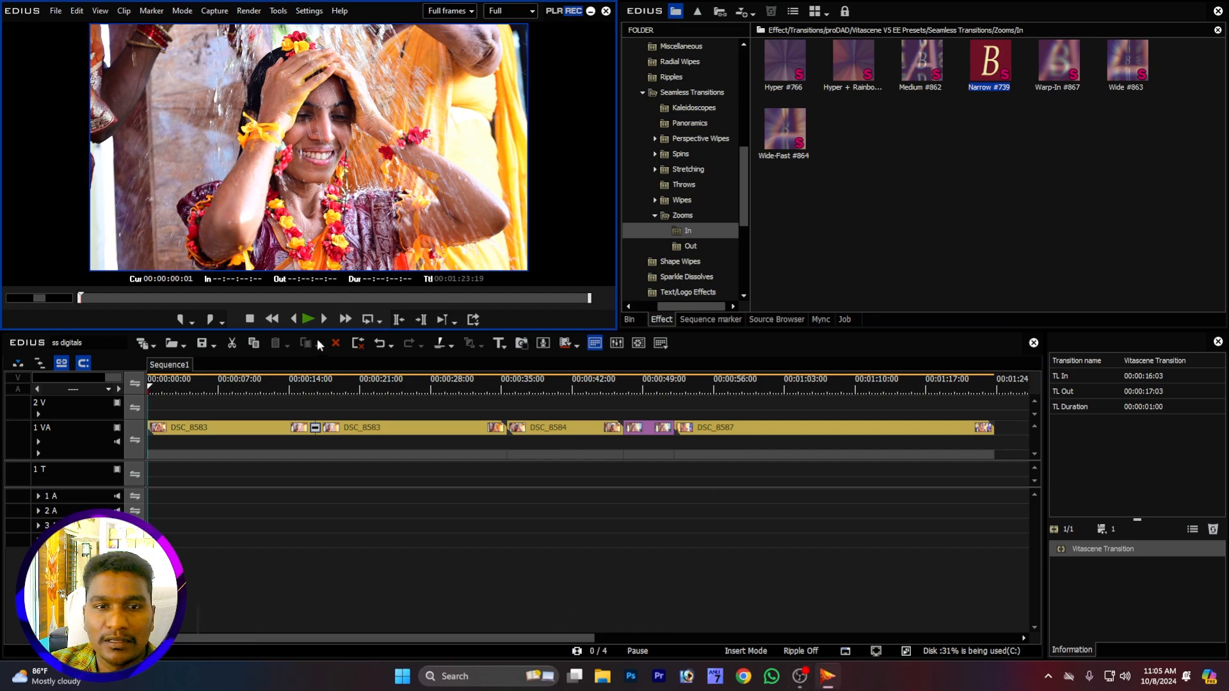
{"action": "left_click", "coordinate": [295, 384]}
{"action": "key", "text": "space"}
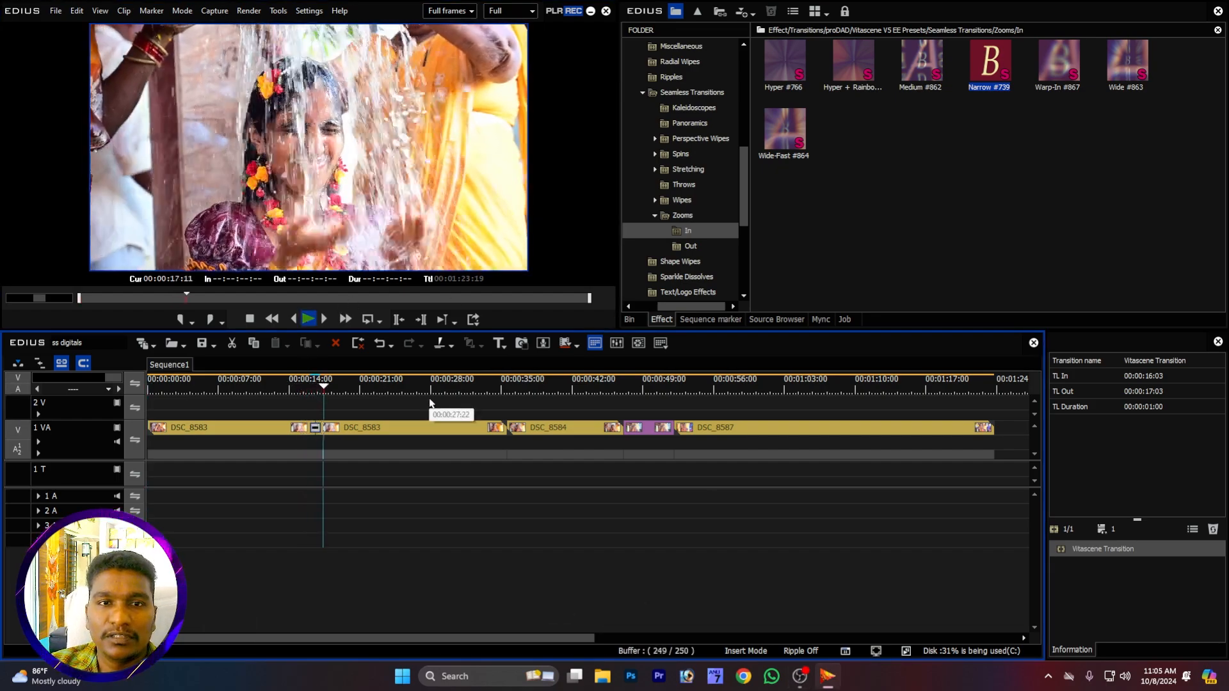
{"action": "key", "text": "space"}
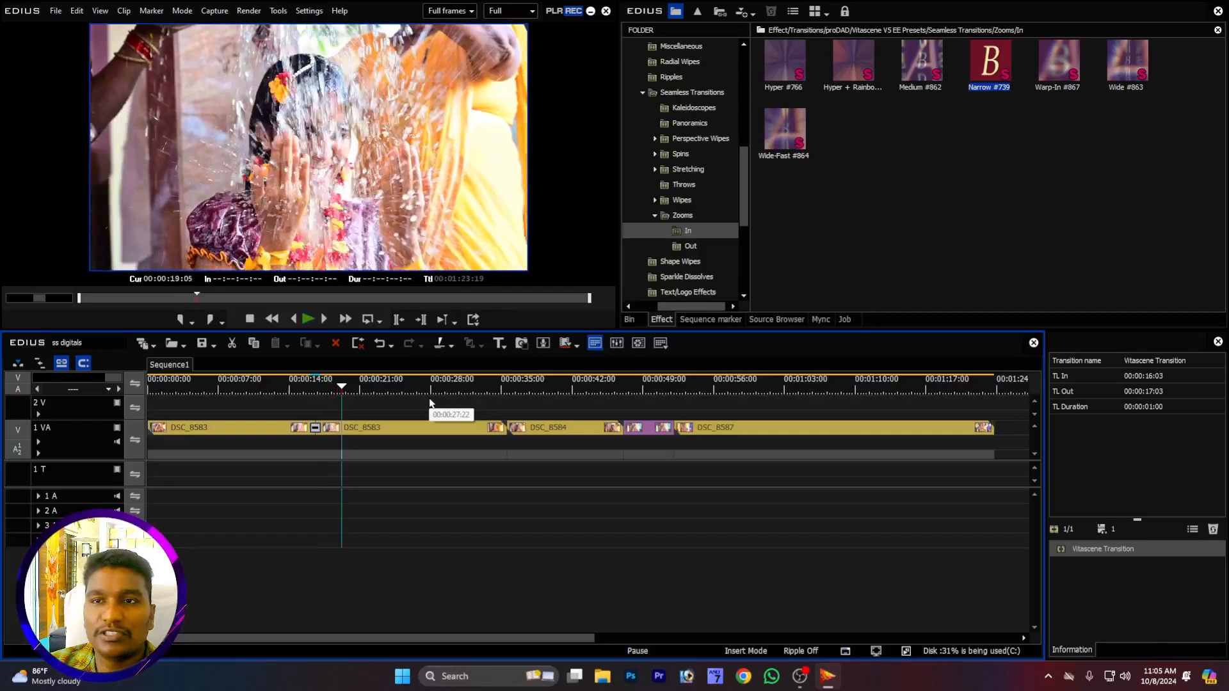
- Replace the transition at the cut in DSC_8583 with Hyper #766 and play the sequence across it from 00:00:14:23
{"action": "left_click", "coordinate": [796, 68]}
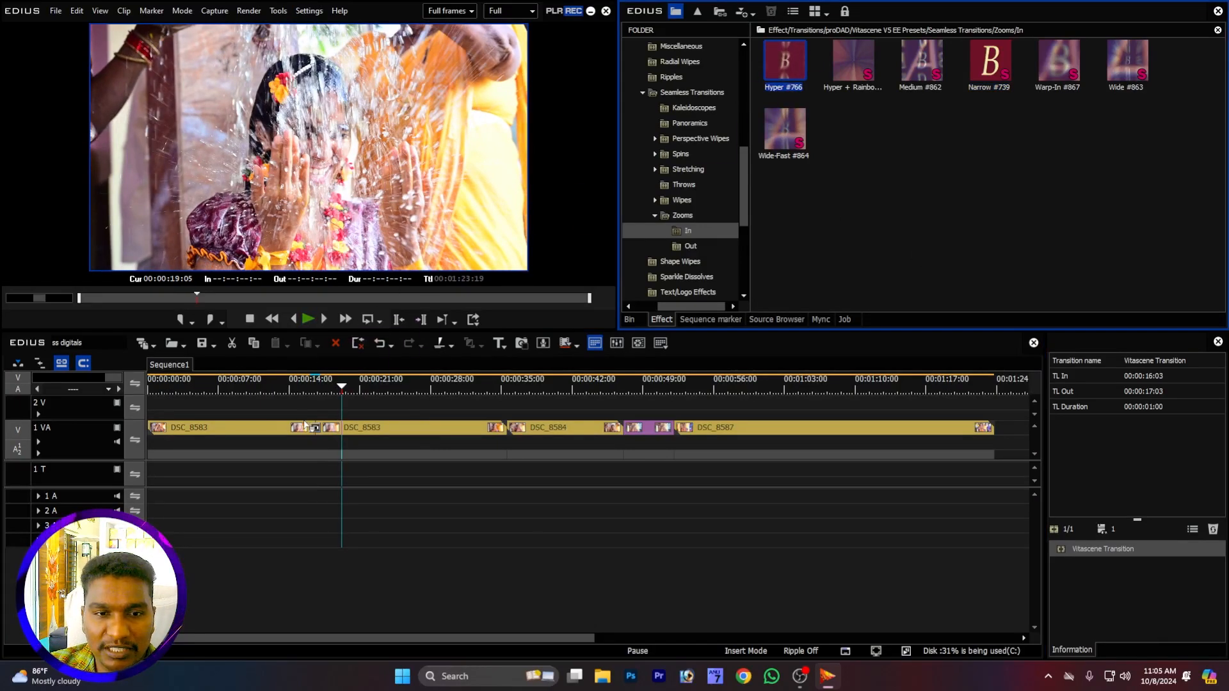
{"action": "left_click_drag", "start_coordinate": [342, 389], "coordinate": [301, 387]}
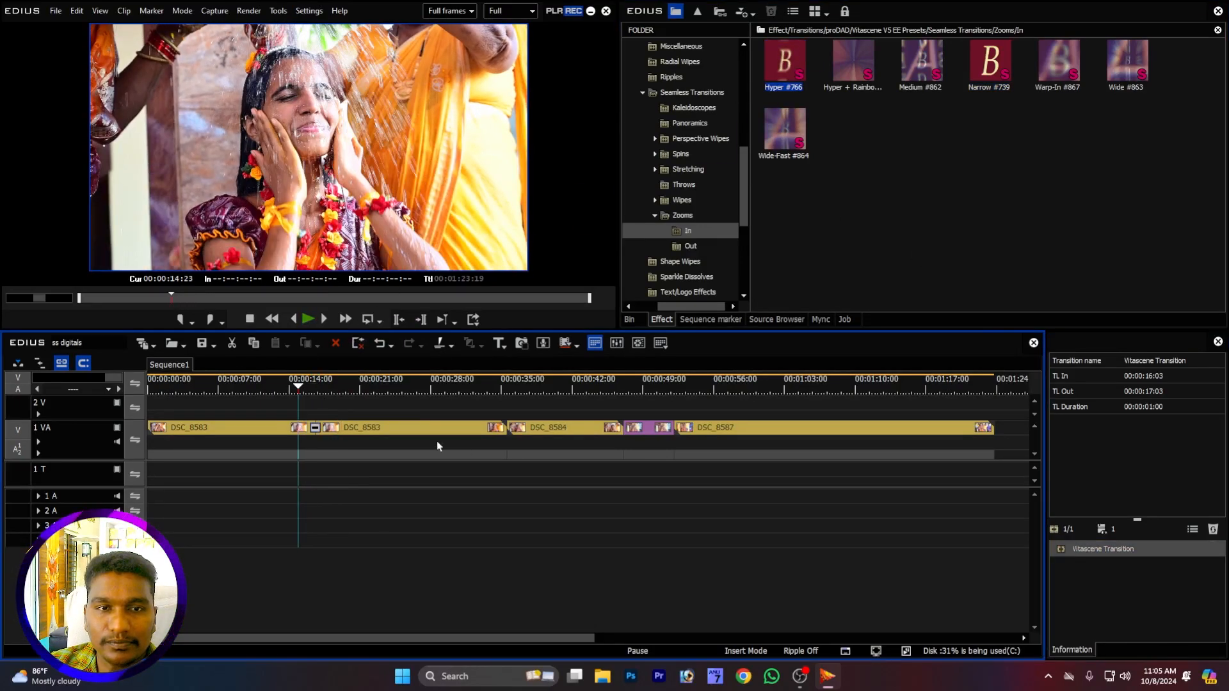
{"action": "key", "text": "space"}
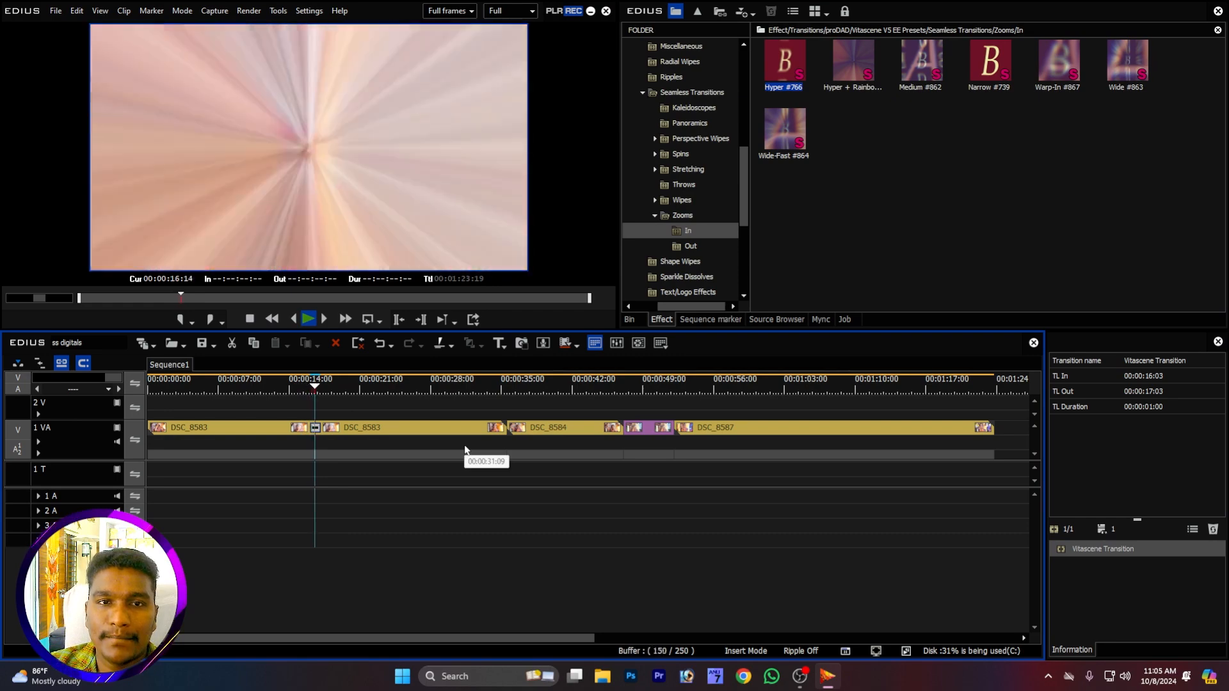
{"action": "key", "text": "space"}
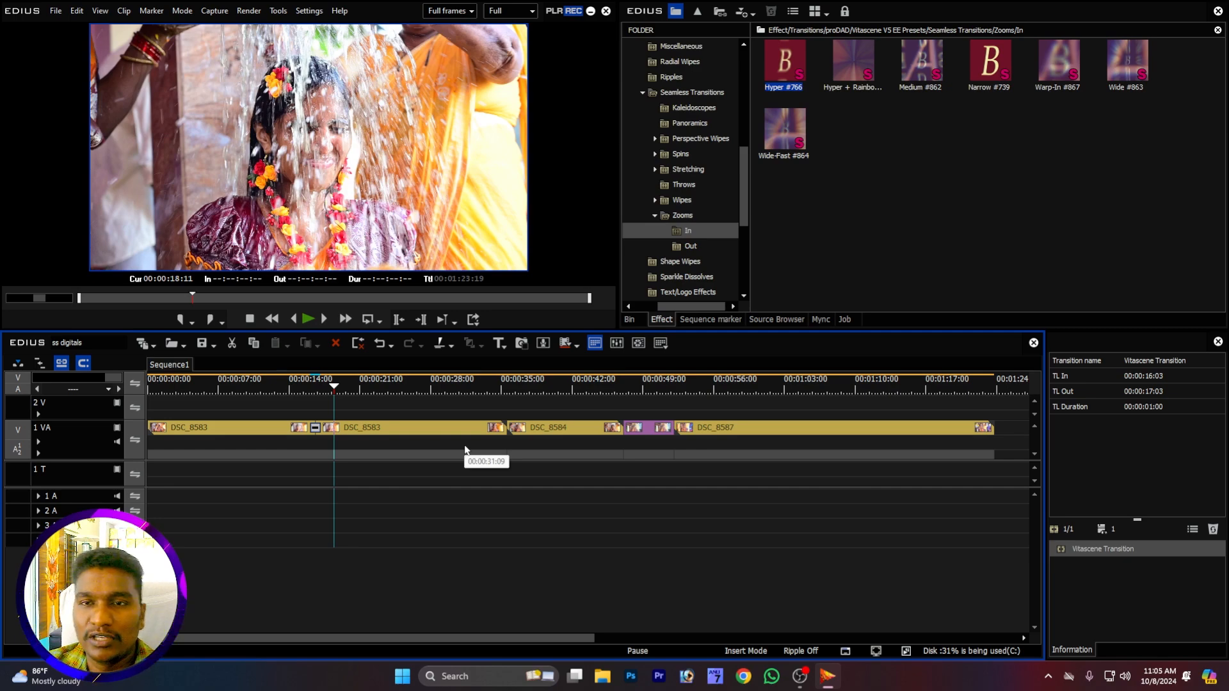
{"action": "key", "text": "space"}
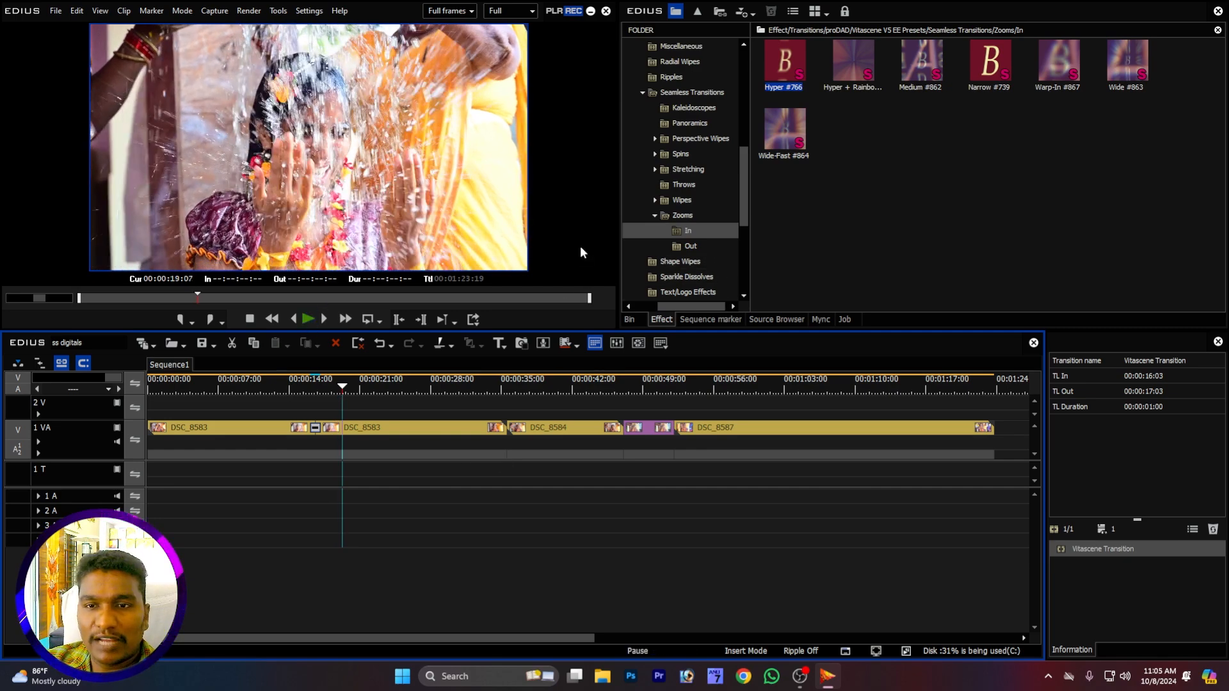
- Return to the project bin showing the haldi folder's clips
{"action": "left_click", "coordinate": [631, 319]}
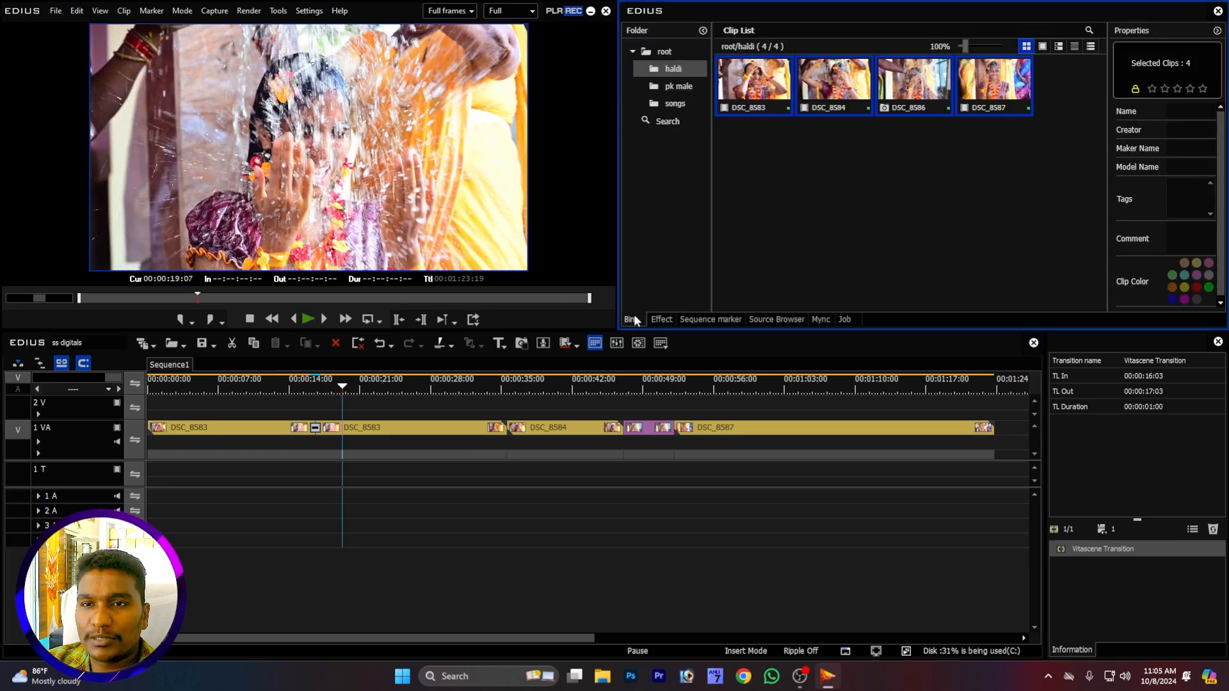
- Import the Sada Nannu song from the halfsaree songs folder in Downloads into the bin's songs folder
{"action": "left_click", "coordinate": [678, 105]}
{"action": "left_click", "coordinate": [677, 104]}
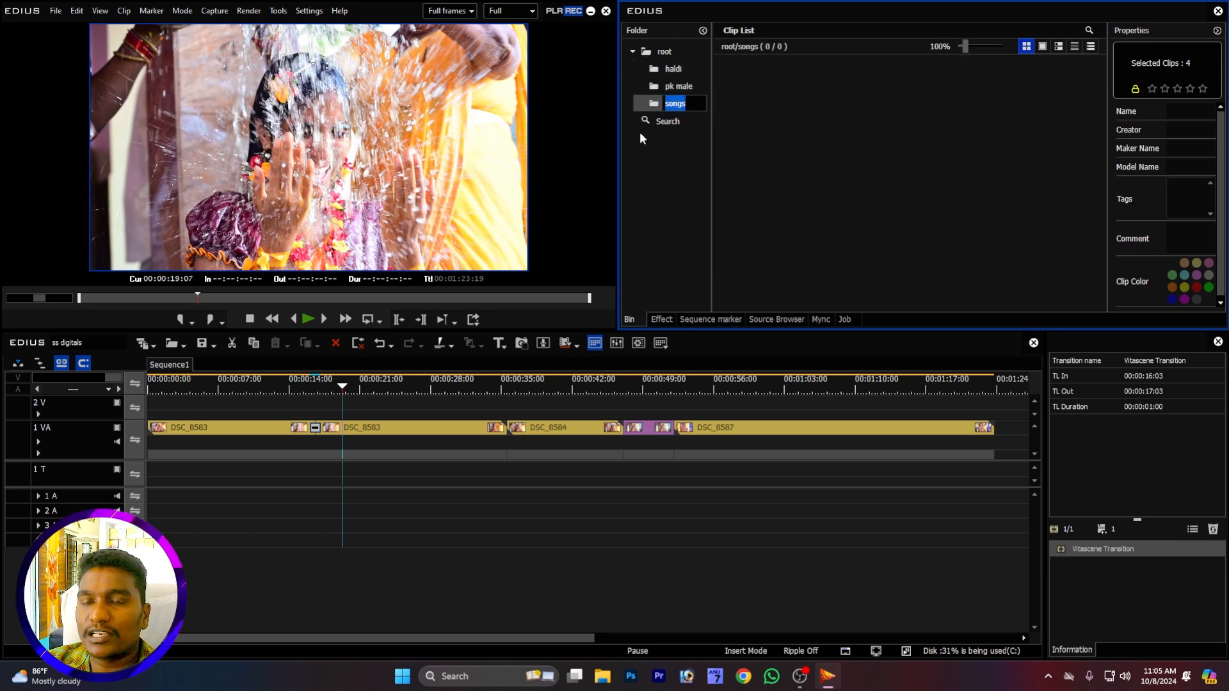
{"action": "double_click", "coordinate": [782, 121]}
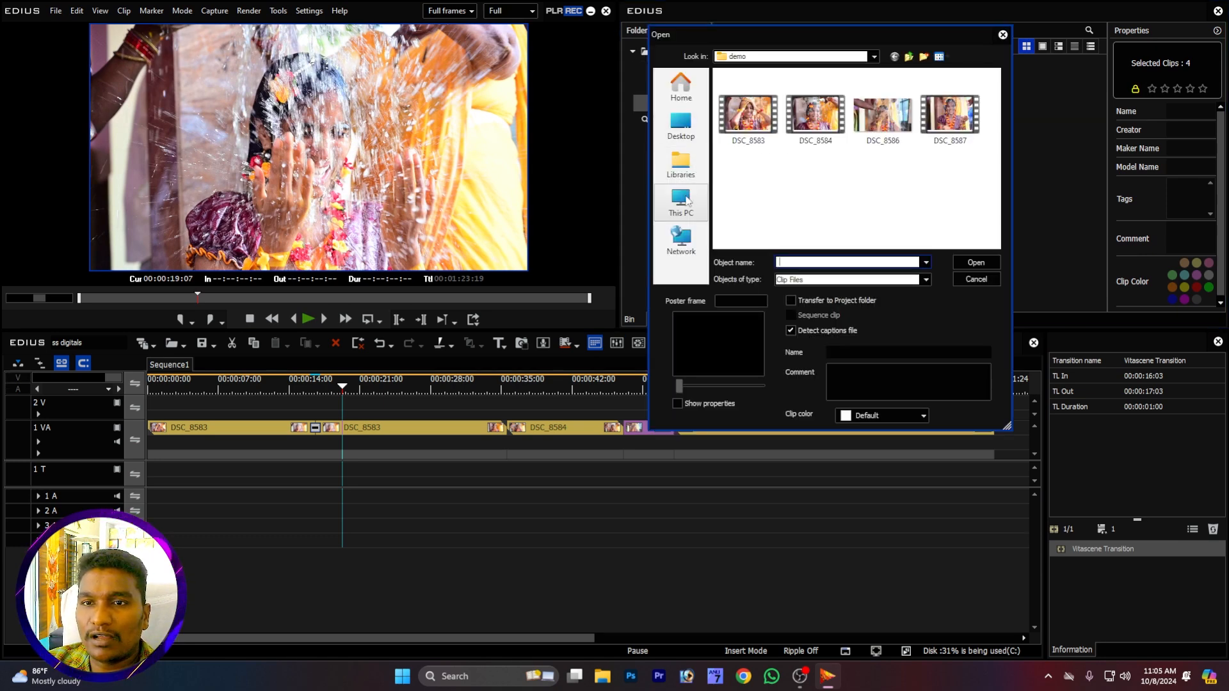
{"action": "left_click", "coordinate": [680, 165]}
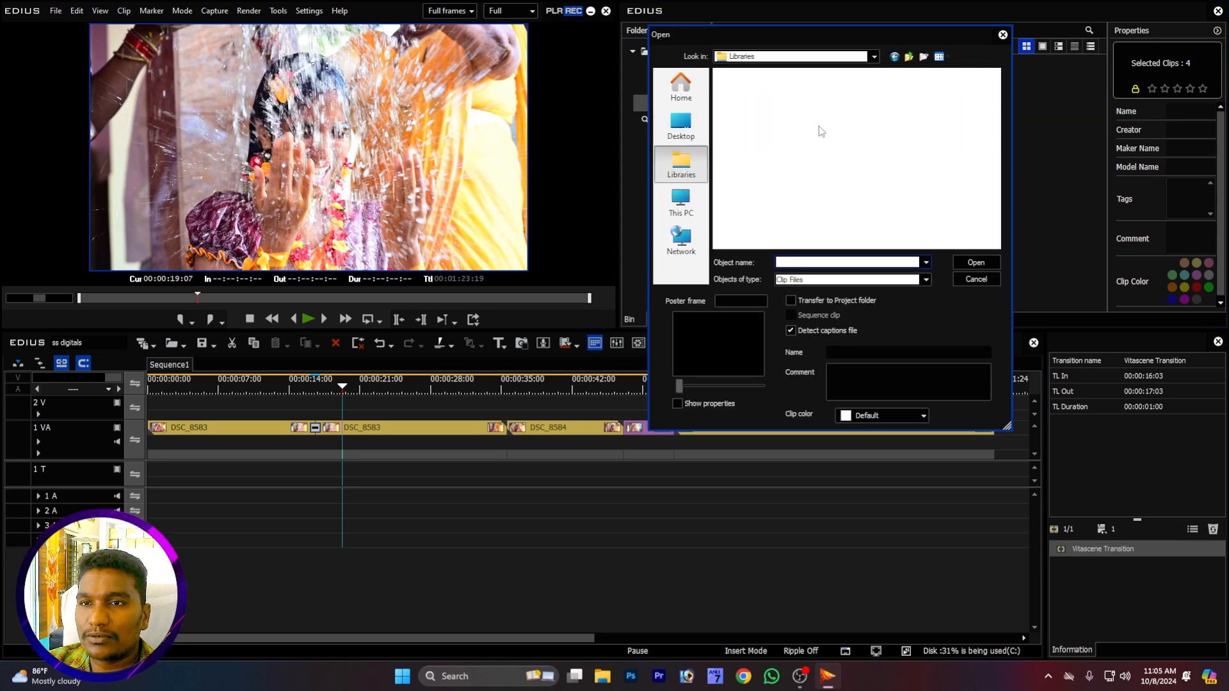
{"action": "left_click", "coordinate": [697, 201]}
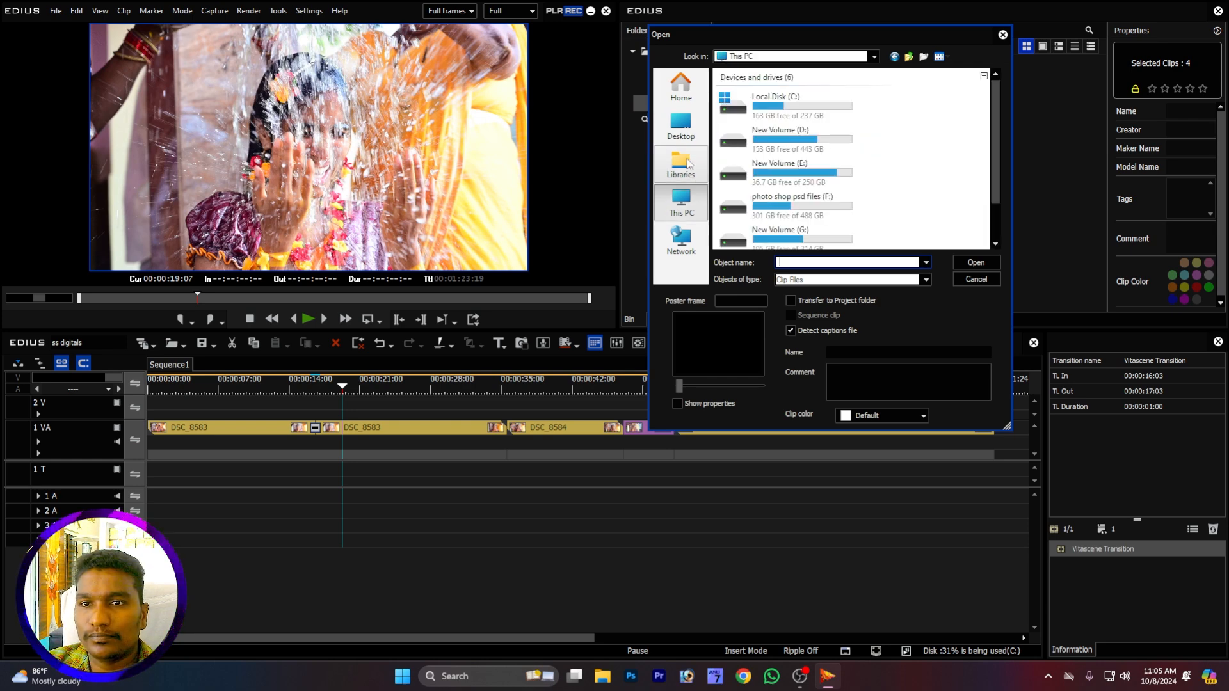
{"action": "left_click", "coordinate": [681, 127]}
{"action": "scroll", "coordinate": [979, 148], "scroll_direction": "down", "scroll_amount": 3}
{"action": "scroll", "coordinate": [988, 148], "scroll_direction": "up", "scroll_amount": 3}
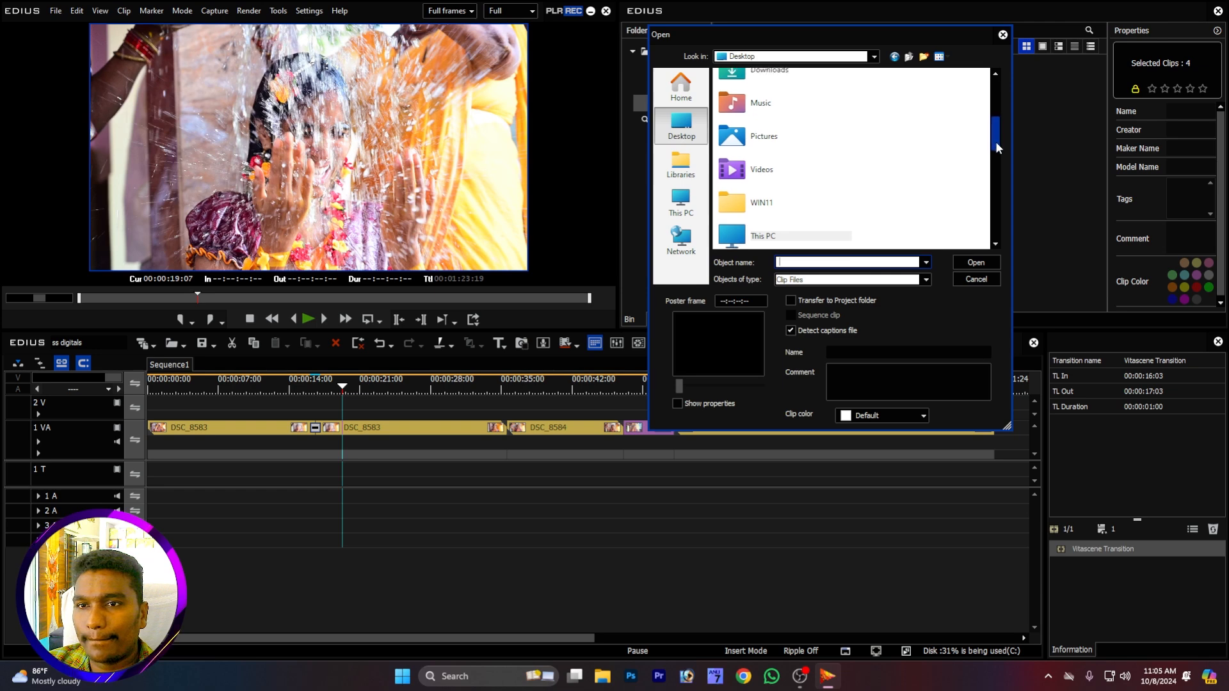
{"action": "double_click", "coordinate": [742, 144]}
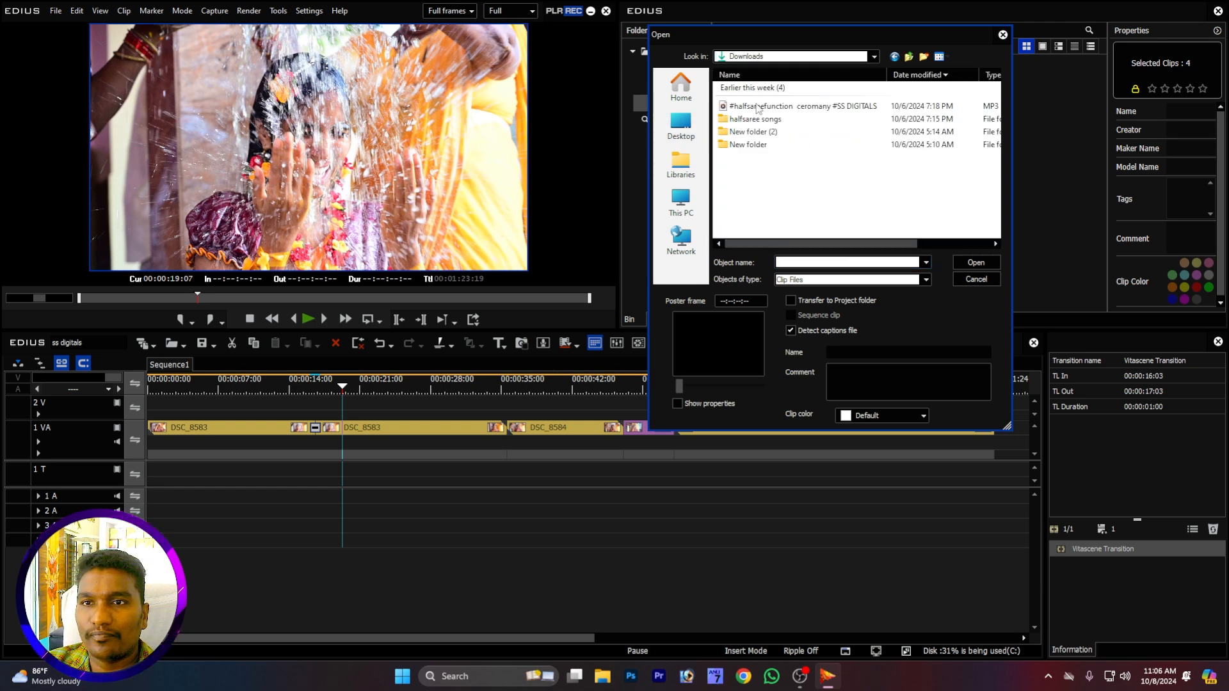
{"action": "double_click", "coordinate": [759, 120]}
{"action": "double_click", "coordinate": [750, 107]}
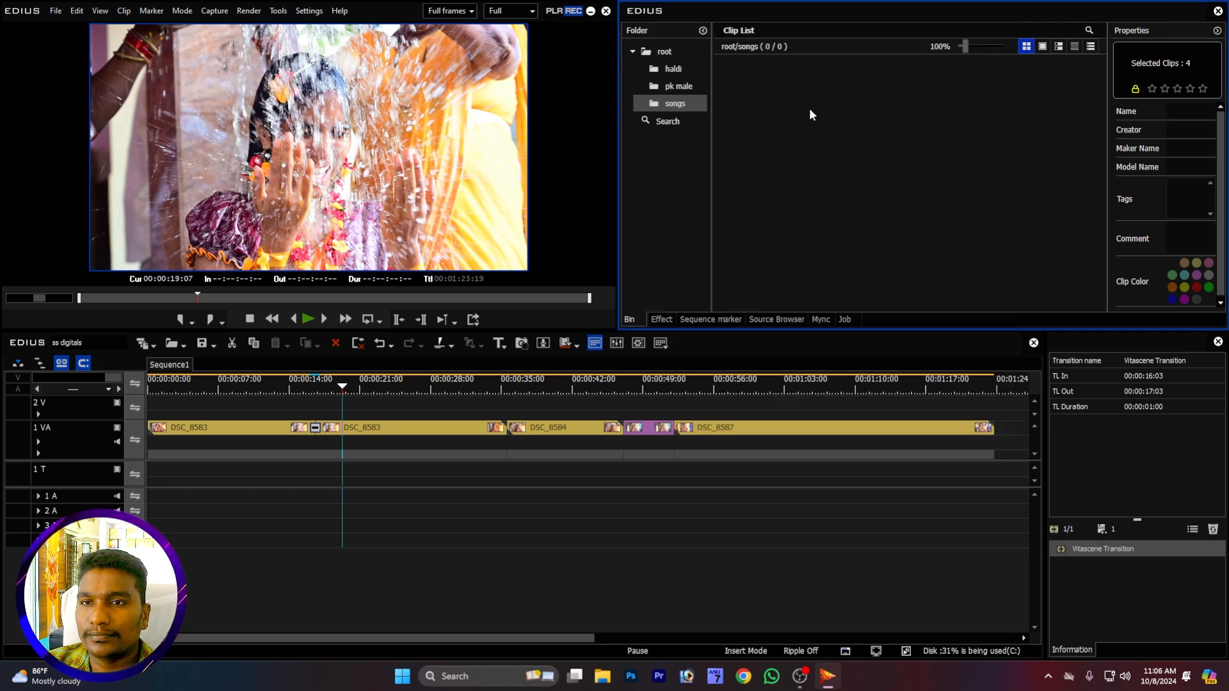
- Place the Sada Nannu song on track 1 A from the sequence start and play the sequence from 00:00:05:13
{"action": "left_click_drag", "start_coordinate": [766, 64], "coordinate": [143, 497]}
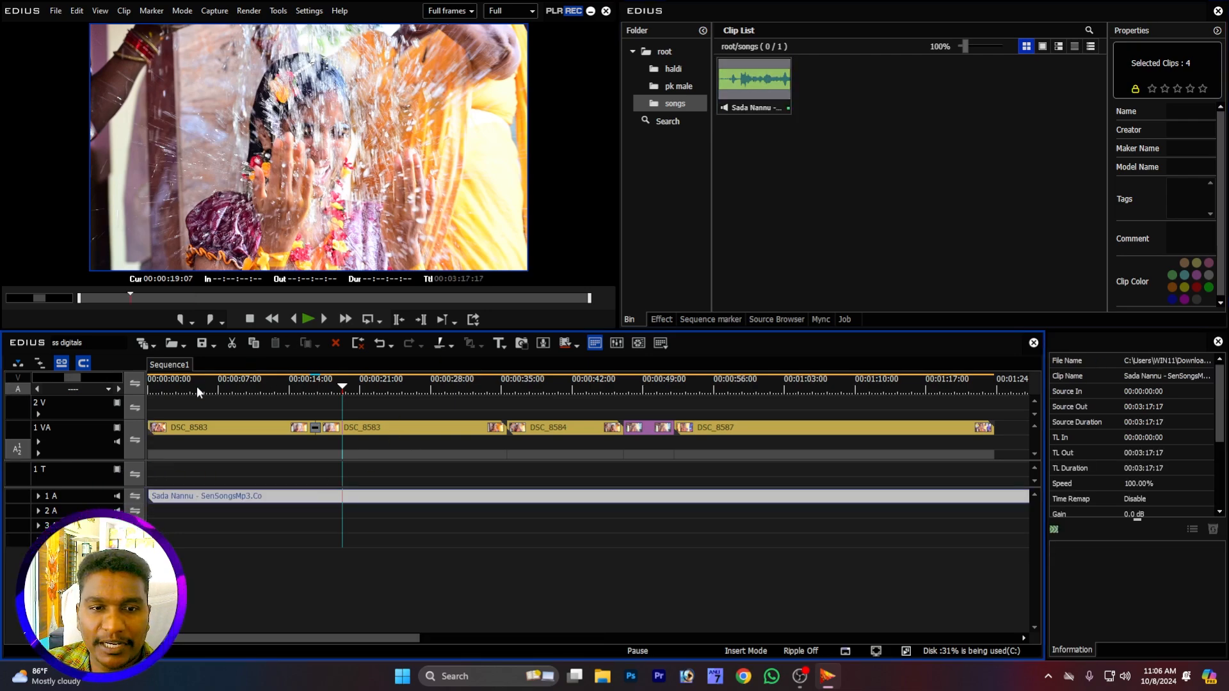
{"action": "mouse_move", "coordinate": [197, 386]}
{"action": "left_mouse_down"}
{"action": "mouse_move", "coordinate": [162, 387]}
{"action": "mouse_move", "coordinate": [206, 391]}
{"action": "left_mouse_up"}
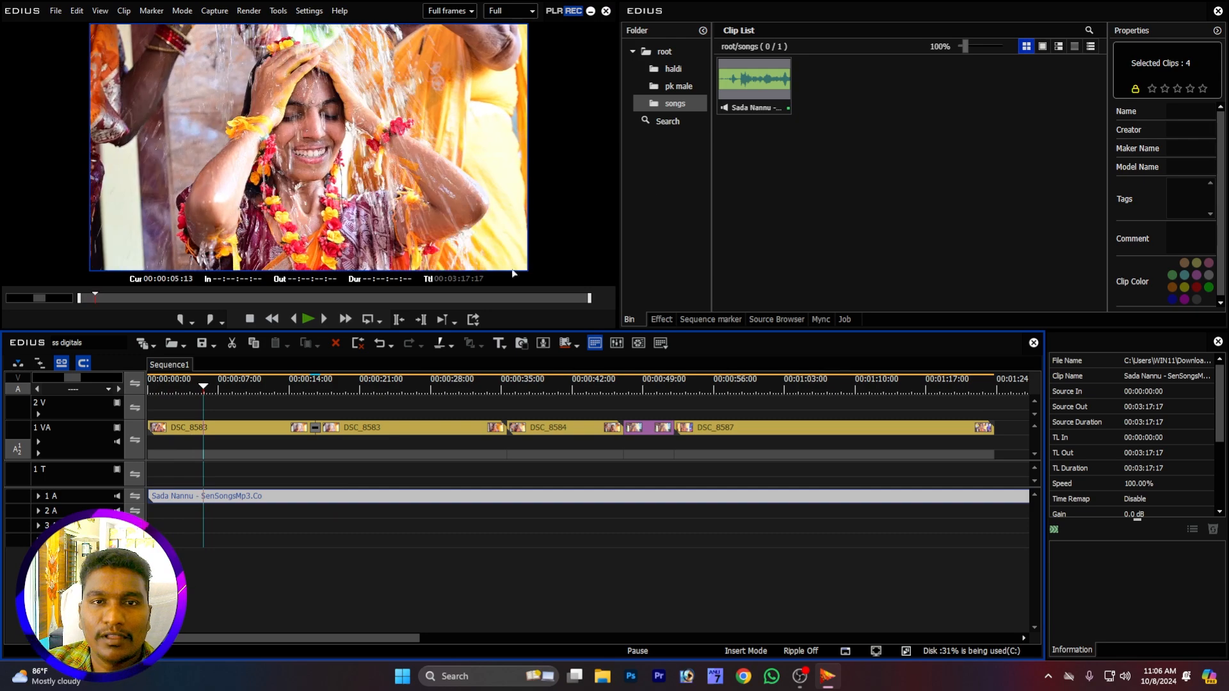
{"action": "key", "text": "space"}
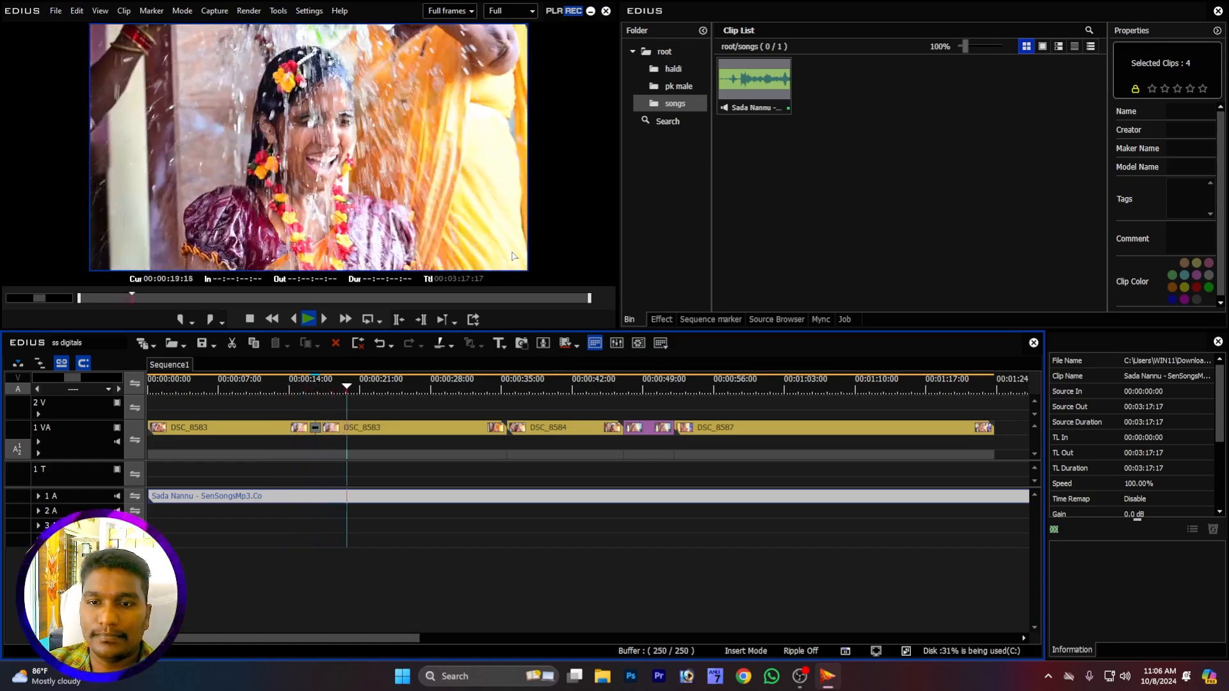
{"action": "key", "text": "space"}
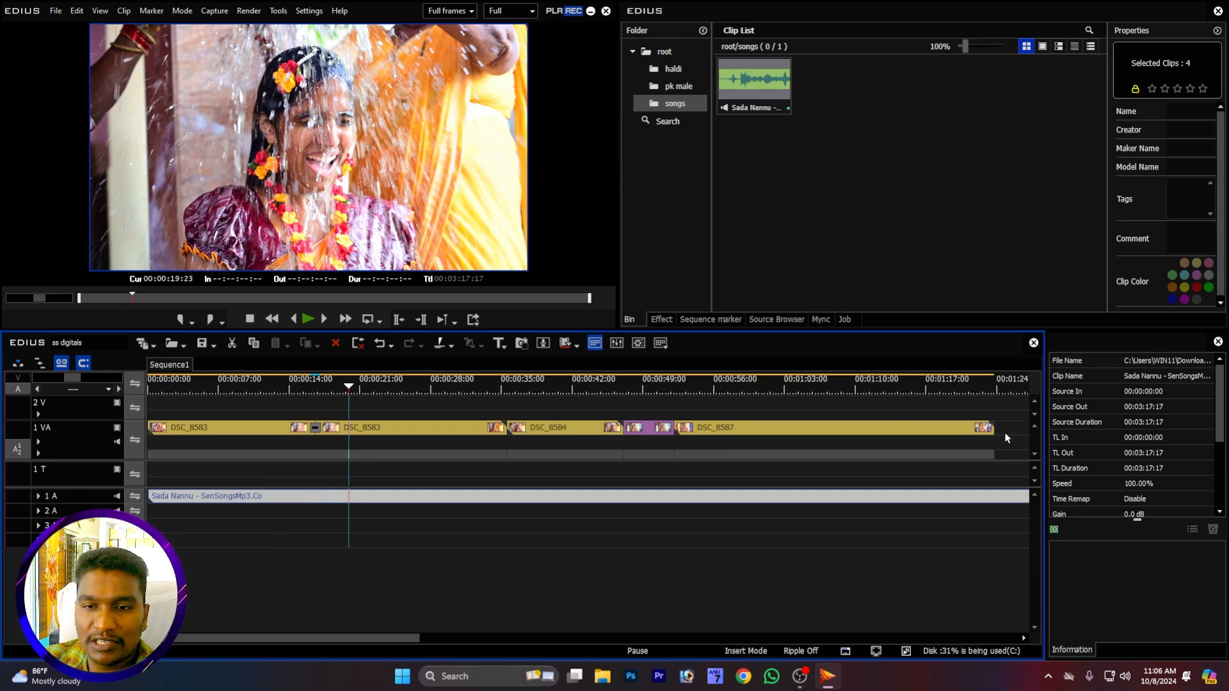
{"action": "left_click", "coordinate": [650, 428]}
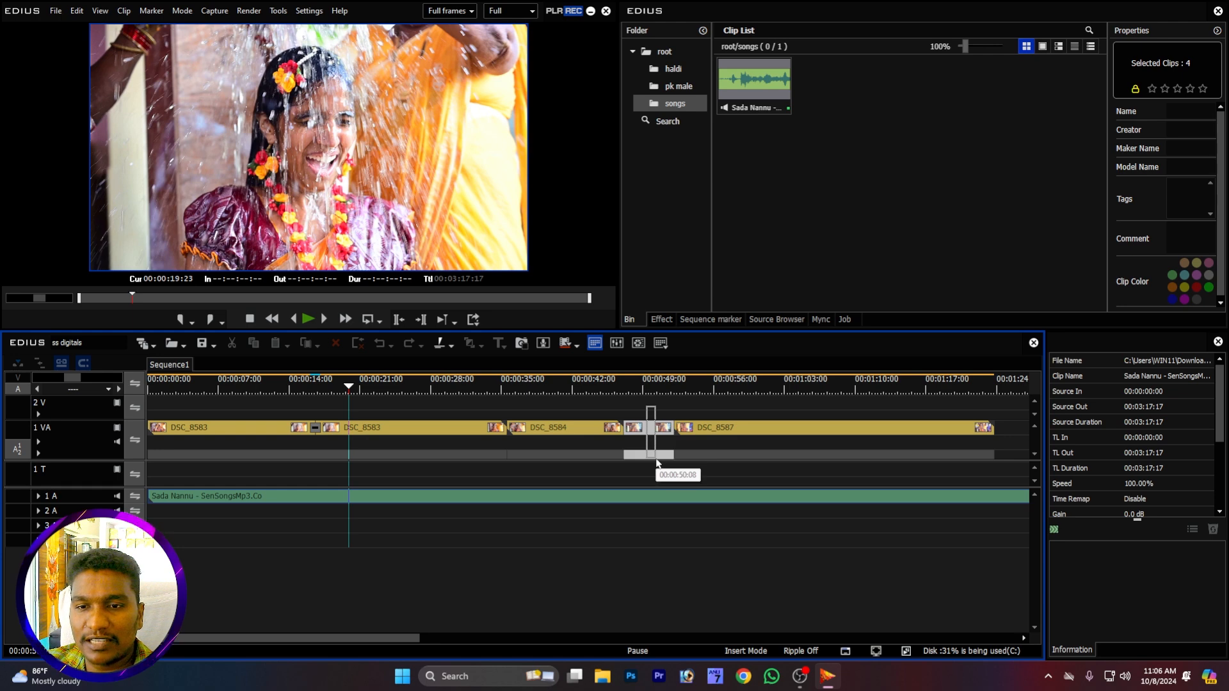
{"action": "key", "text": "Delete"}
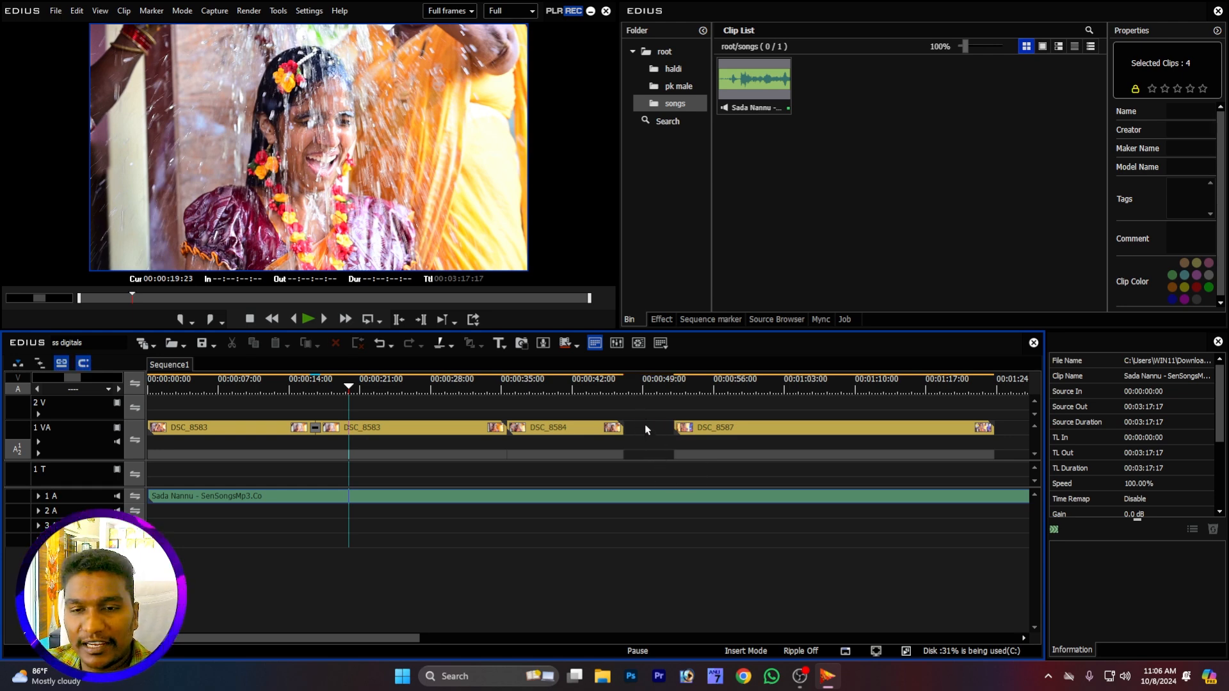
{"action": "key", "text": "ctrl+z"}
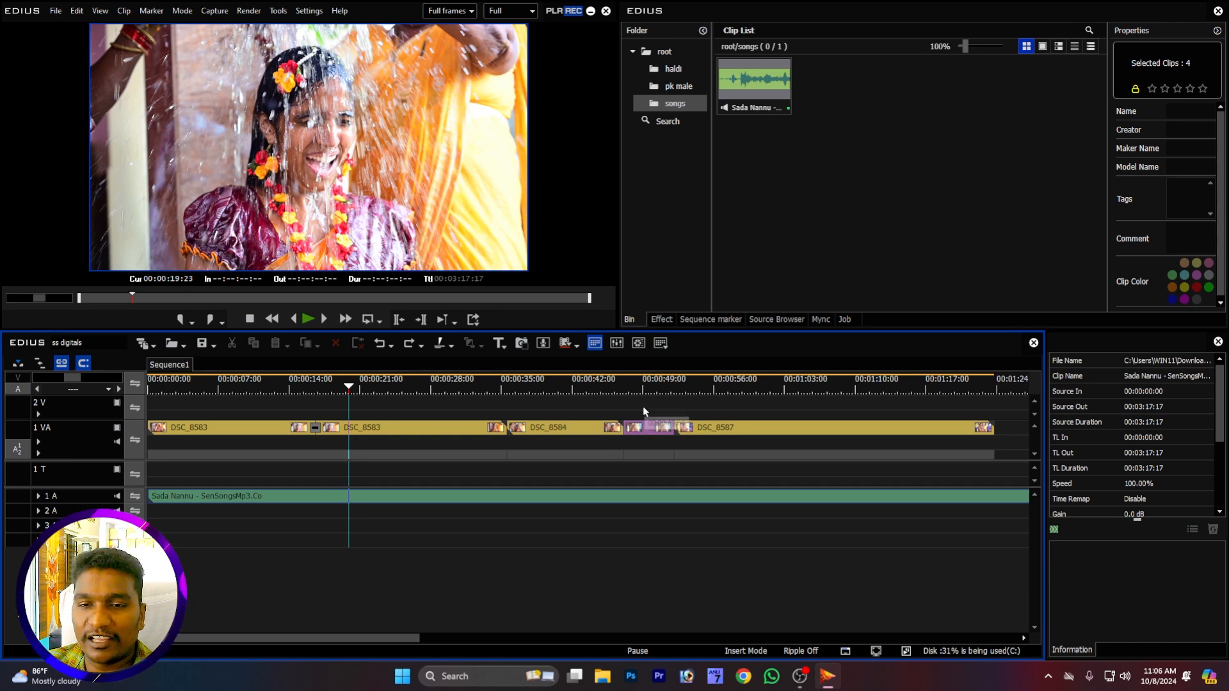
- Delete the still clip between DSC_8584 and DSC_8587 and move DSC_8587 up against the end of DSC_8584
{"action": "left_click", "coordinate": [648, 455]}
{"action": "key", "text": "Delete"}
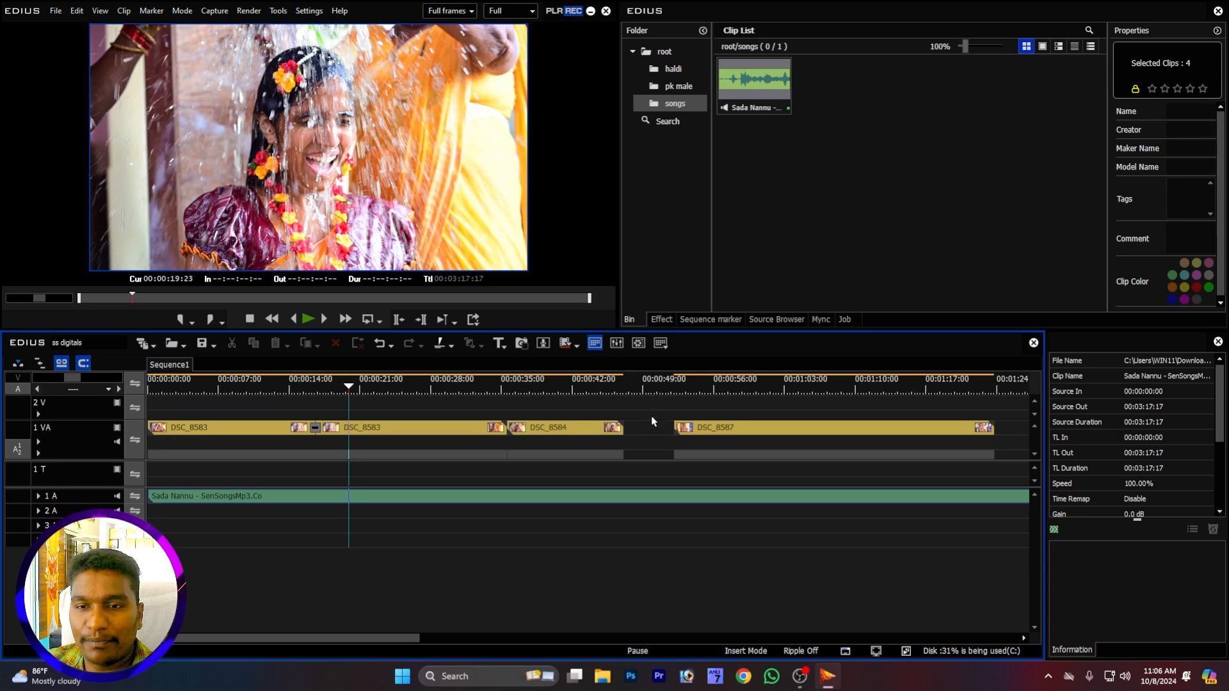
{"action": "left_click", "coordinate": [678, 428]}
{"action": "left_click_drag", "start_coordinate": [724, 430], "coordinate": [678, 430]}
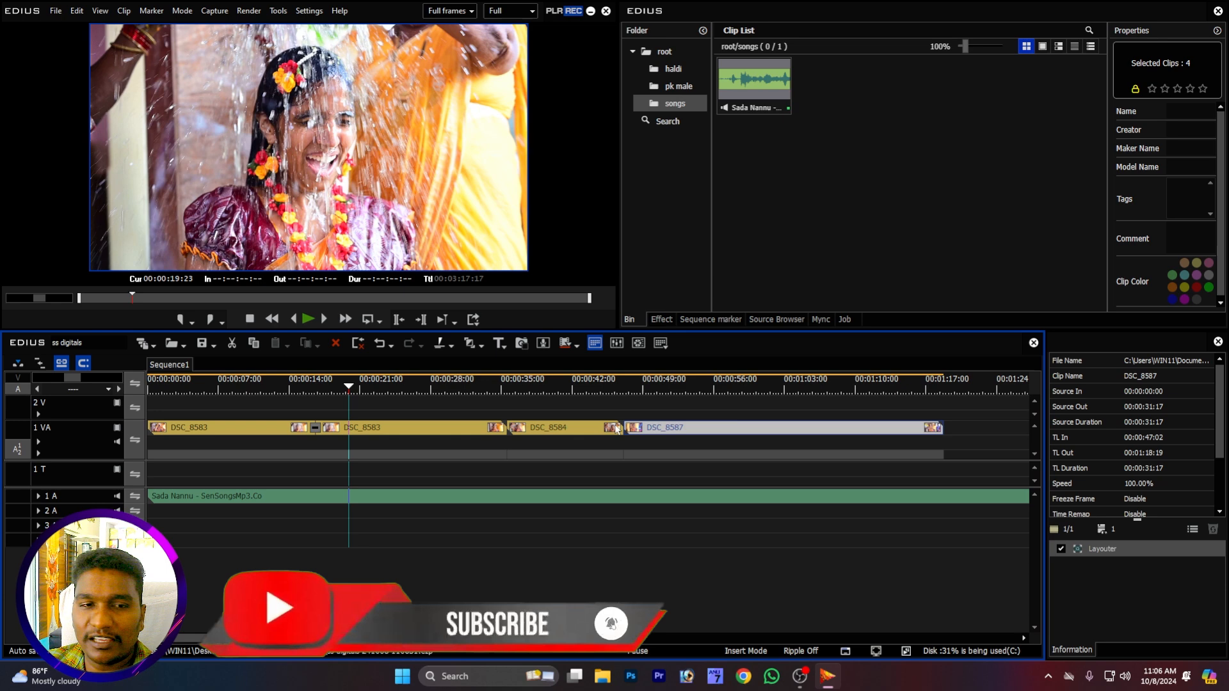
- Toggle the timeline's group/link mode off and on and try selecting and deselecting DSC_8587
{"action": "left_click", "coordinate": [61, 363]}
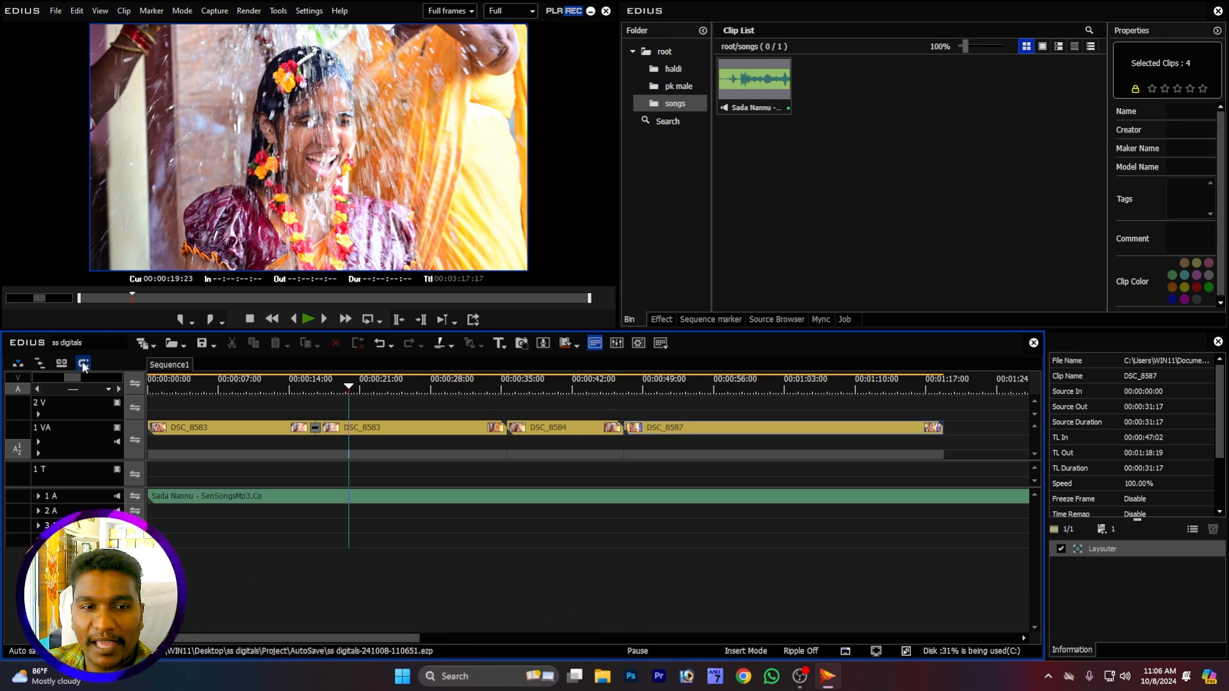
{"action": "left_click", "coordinate": [83, 363]}
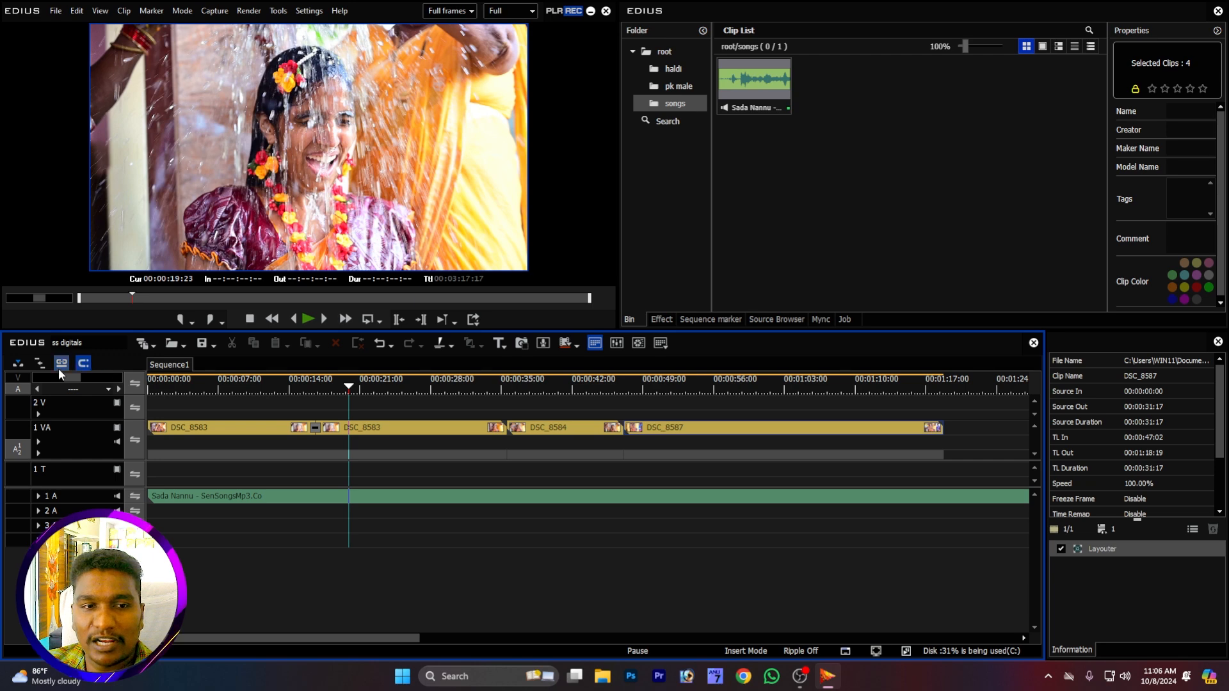
{"action": "mouse_move", "coordinate": [654, 434]}
{"action": "left_mouse_down"}
{"action": "mouse_move", "coordinate": [685, 432]}
{"action": "mouse_move", "coordinate": [662, 439]}
{"action": "left_mouse_up"}
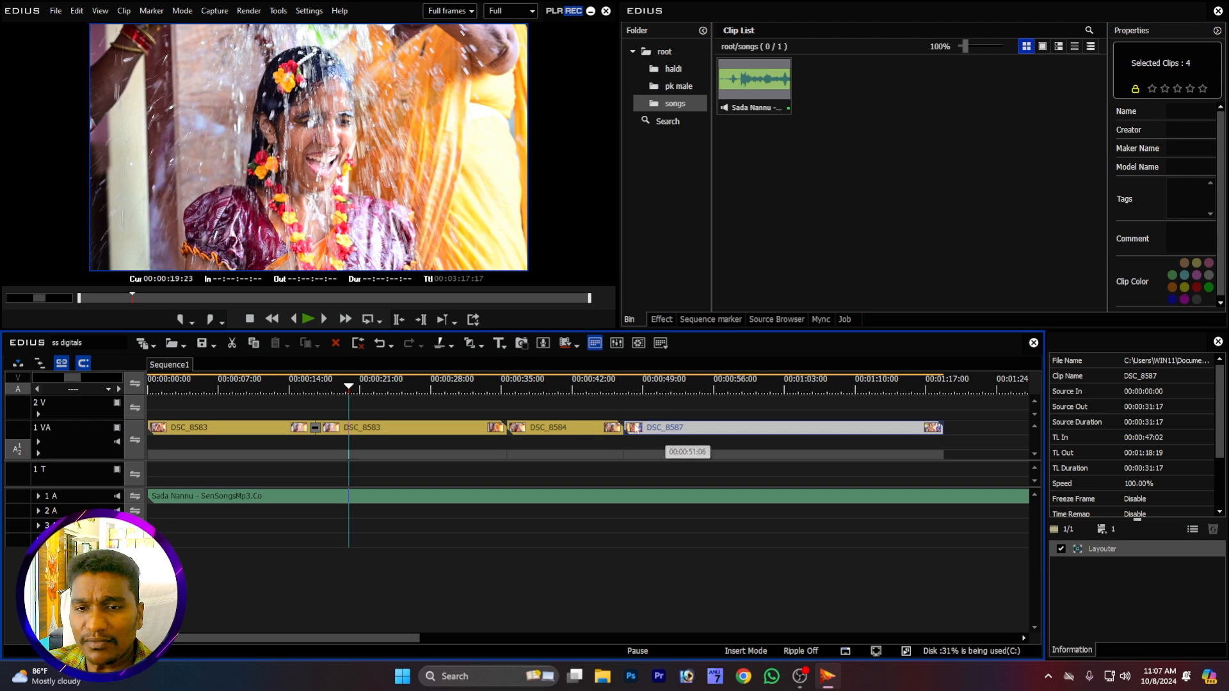
{"action": "left_click", "coordinate": [635, 405]}
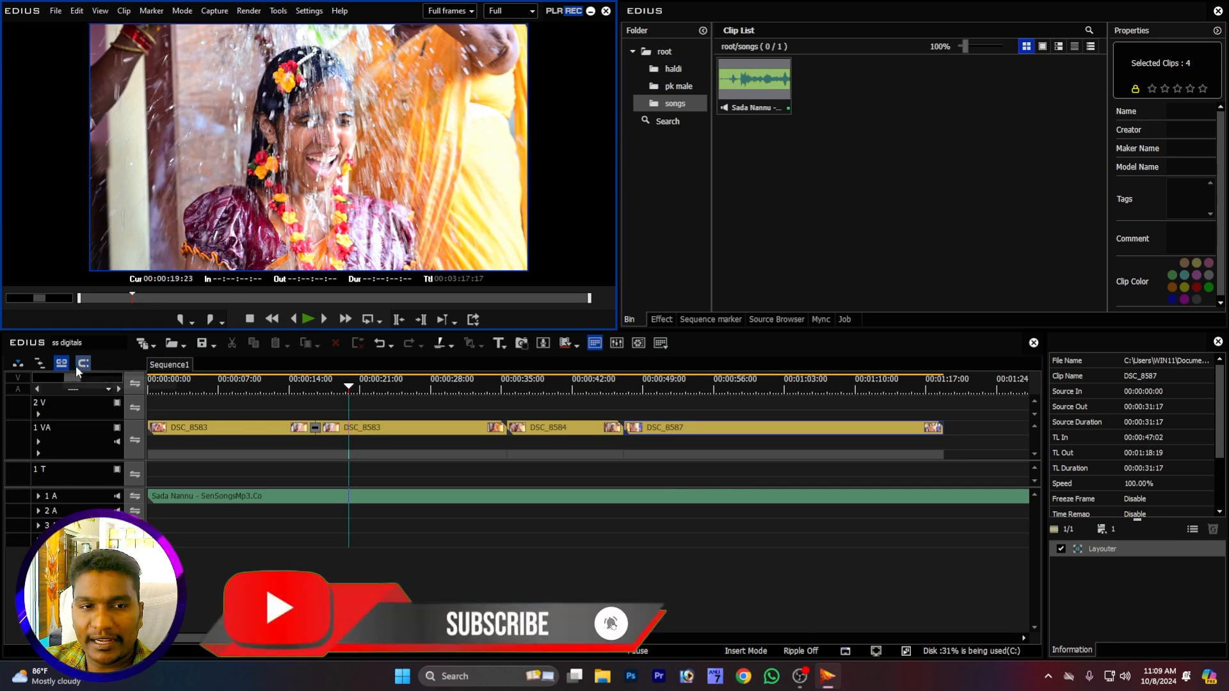
- Turn group/link mode and snapping off, select the second DSC_8583 clip, and turn both modes back on
{"action": "left_click", "coordinate": [59, 363]}
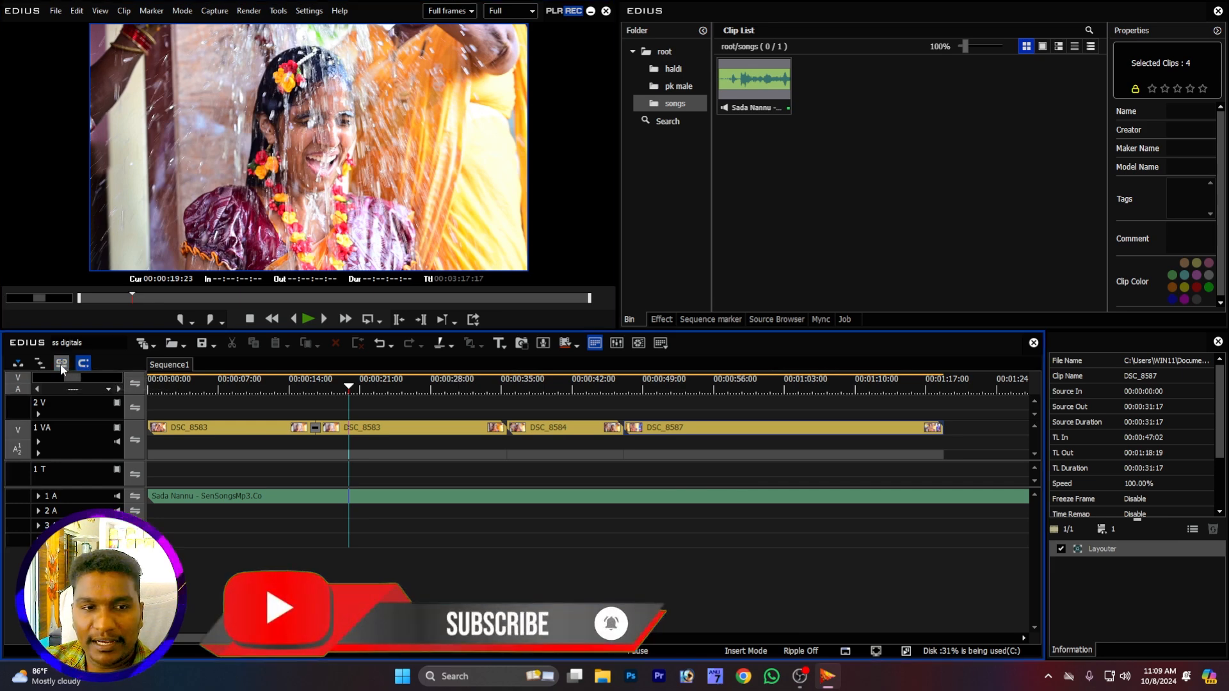
{"action": "left_click", "coordinate": [82, 361]}
{"action": "left_click", "coordinate": [61, 363]}
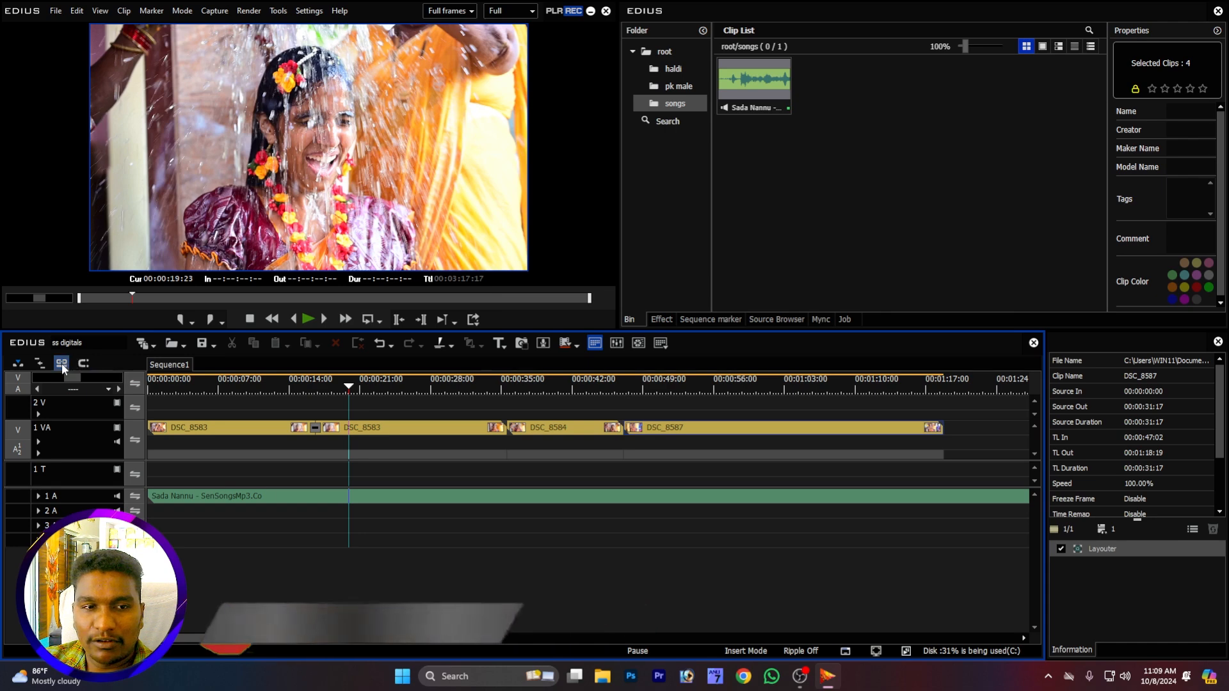
{"action": "left_click", "coordinate": [61, 363]}
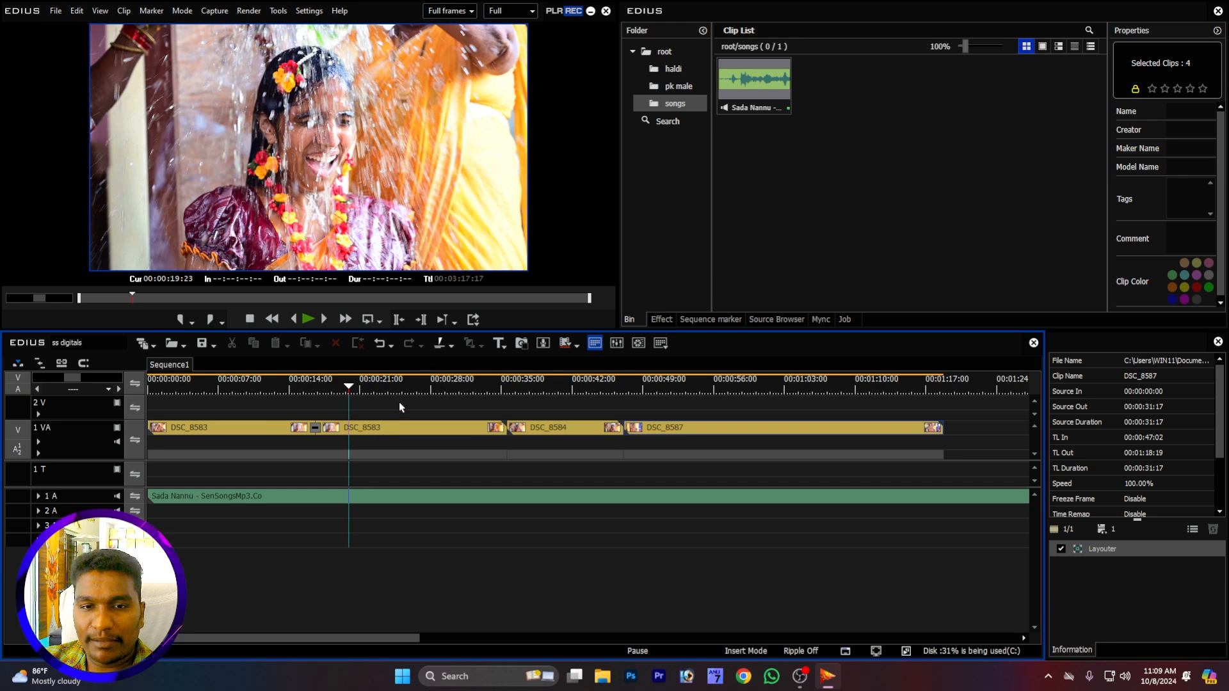
{"action": "left_click", "coordinate": [407, 427]}
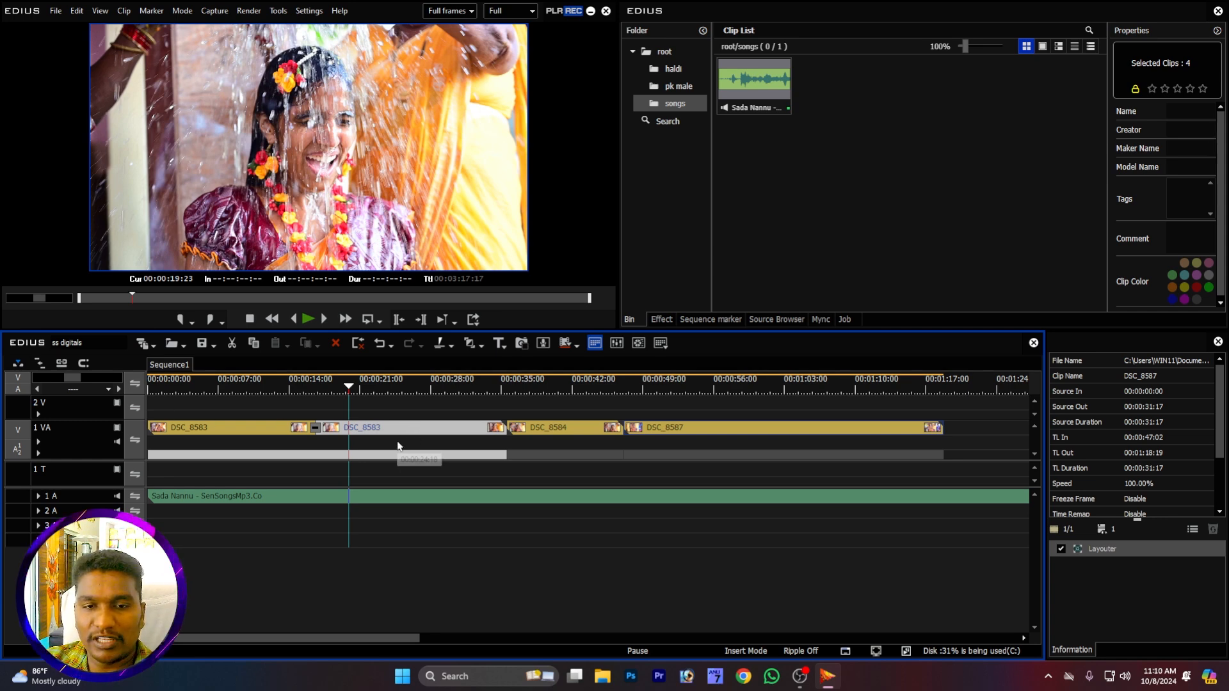
{"action": "left_click", "coordinate": [64, 359]}
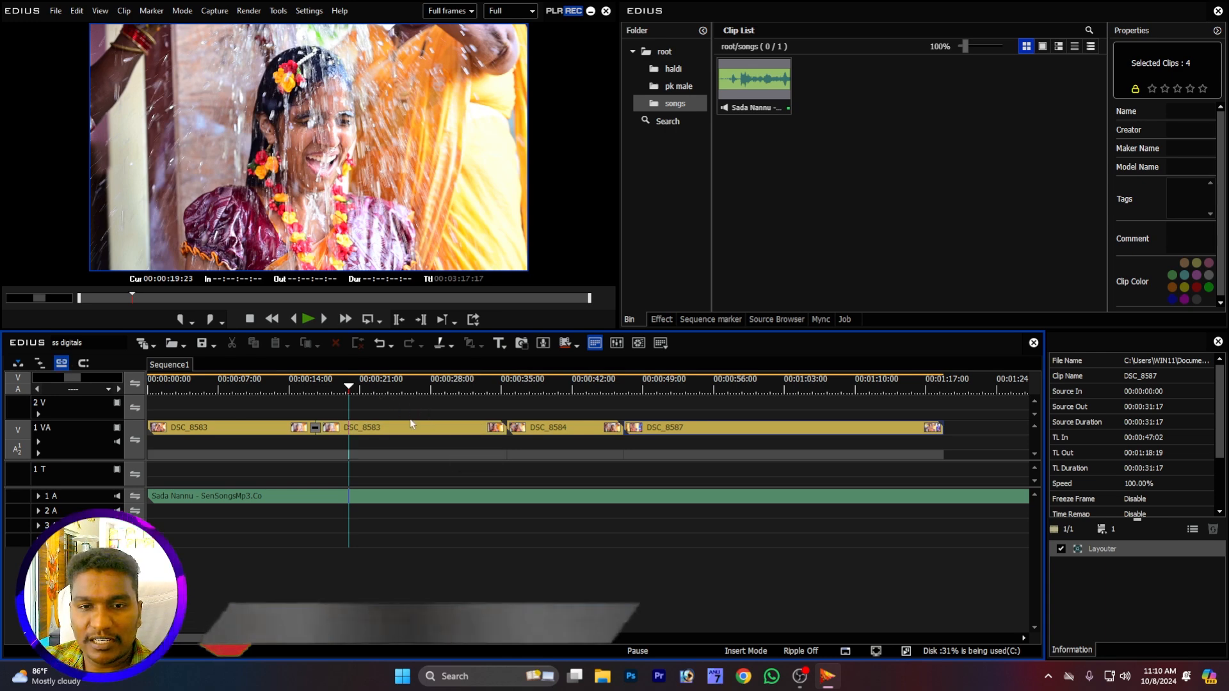
{"action": "left_click", "coordinate": [82, 370]}
- Shift DSC_8587 to start at 00:00:52:12 and close the space after DSC_8584 with Delete Gap
{"action": "left_click_drag", "start_coordinate": [739, 427], "coordinate": [662, 439]}
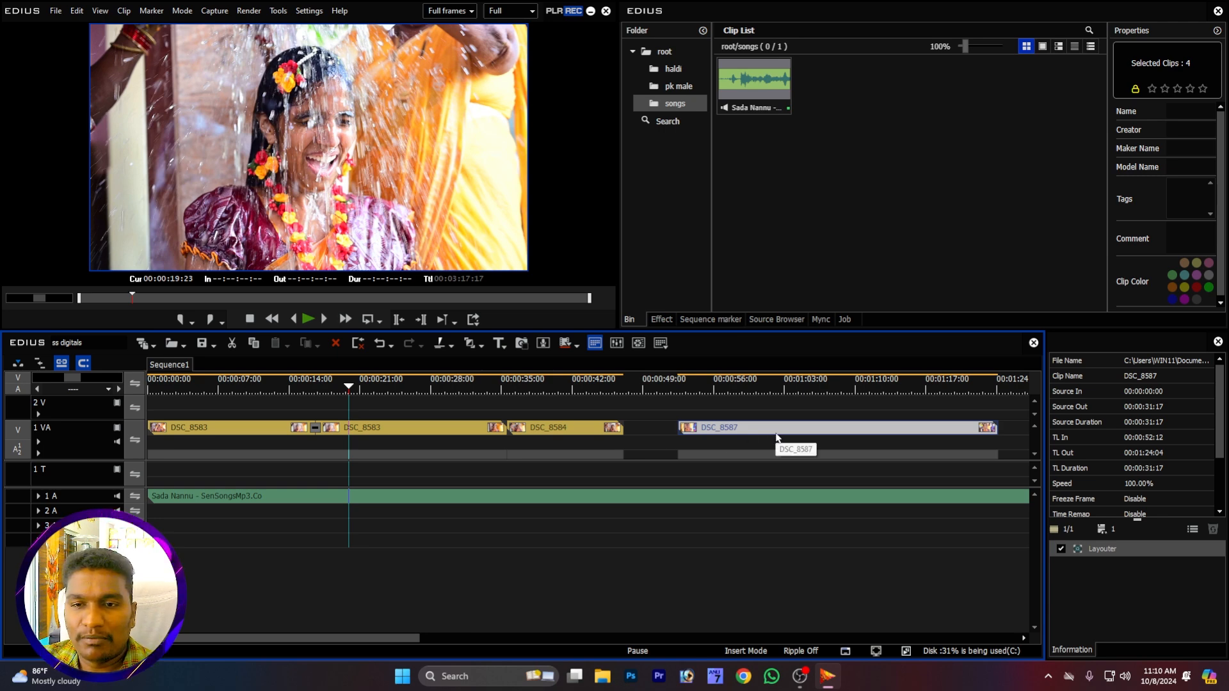
{"action": "right_click", "coordinate": [647, 439]}
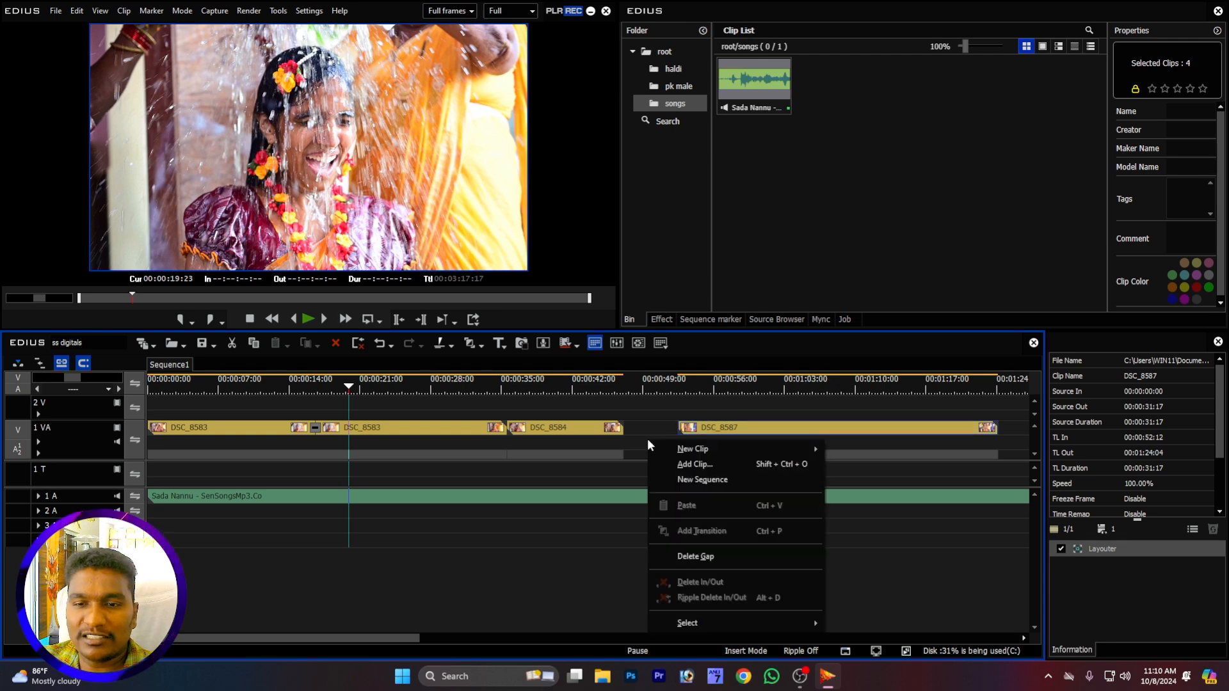
{"action": "left_click", "coordinate": [687, 554]}
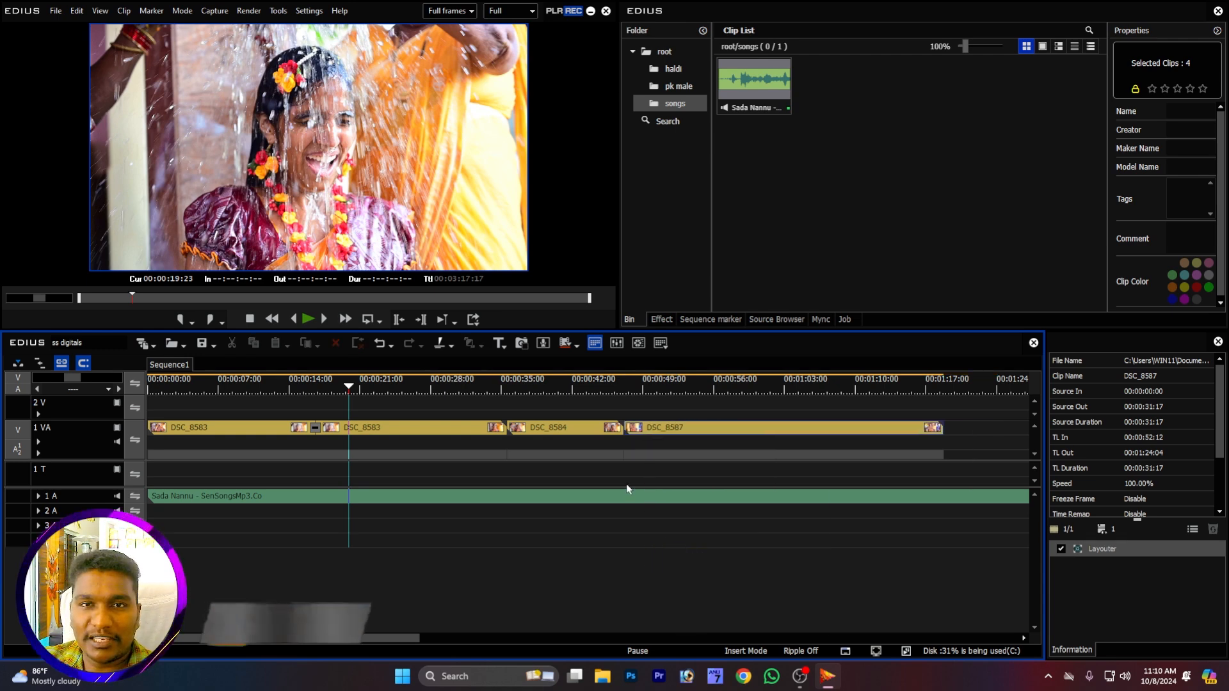